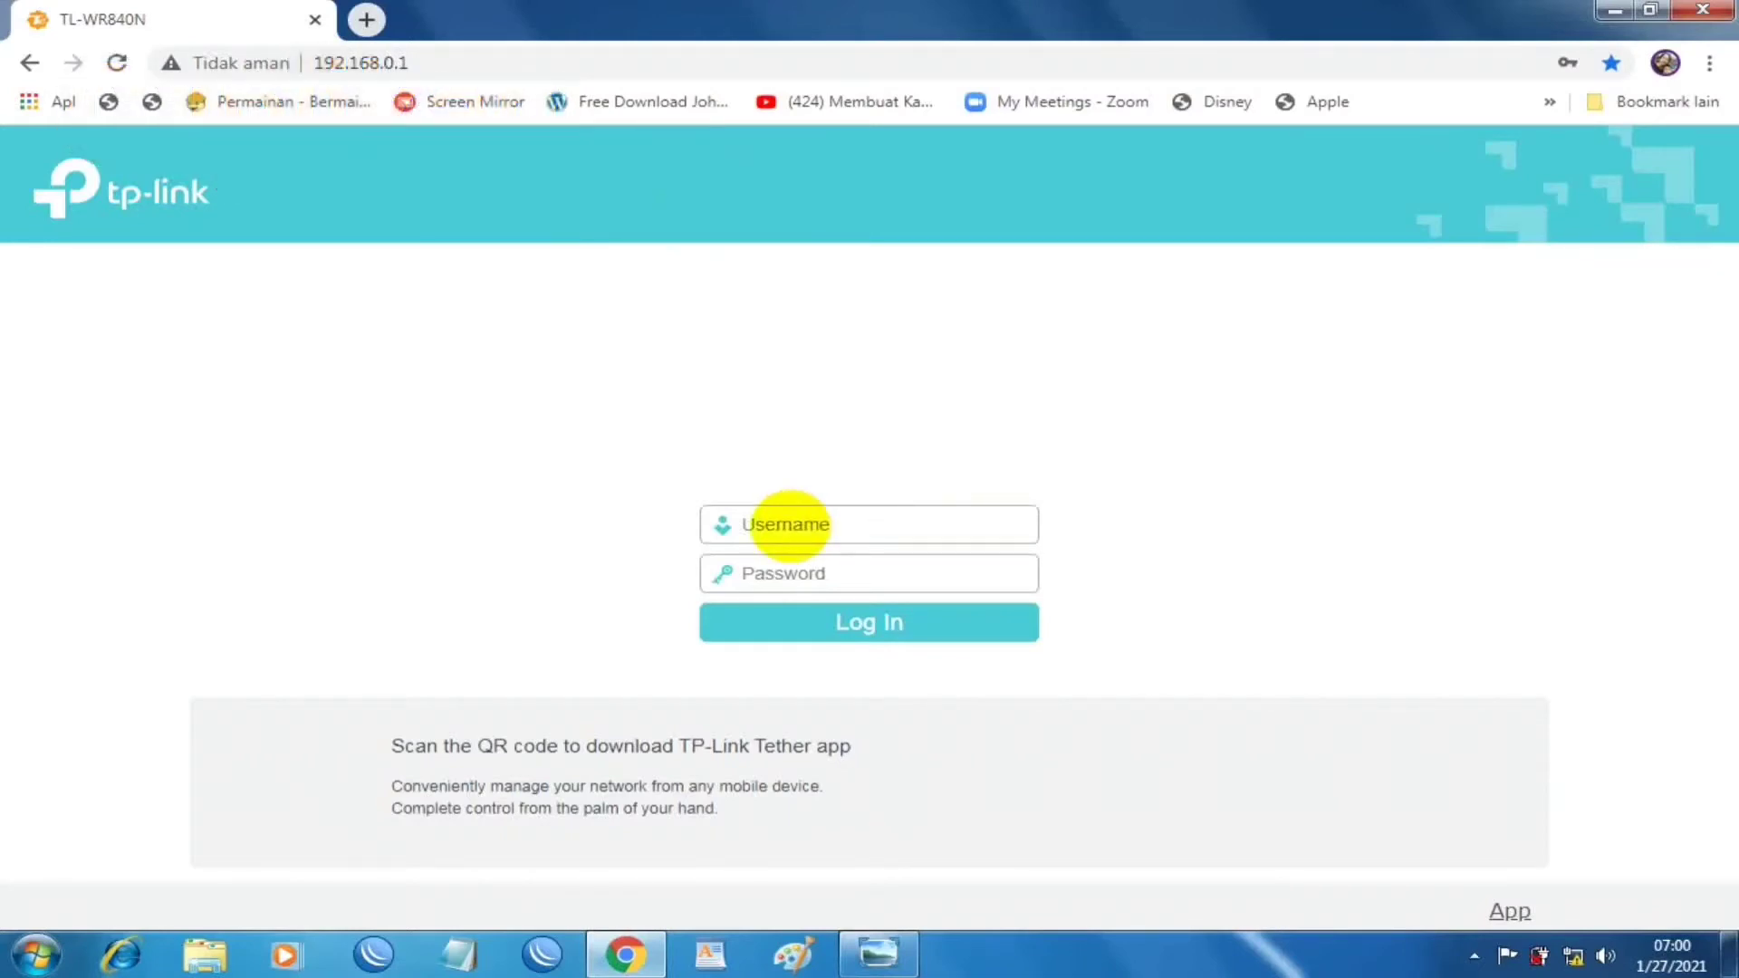
- Enter the default username 'admin' on the TP-Link login page and move to the password field
{"action": "left_click", "coordinate": [789, 524]}
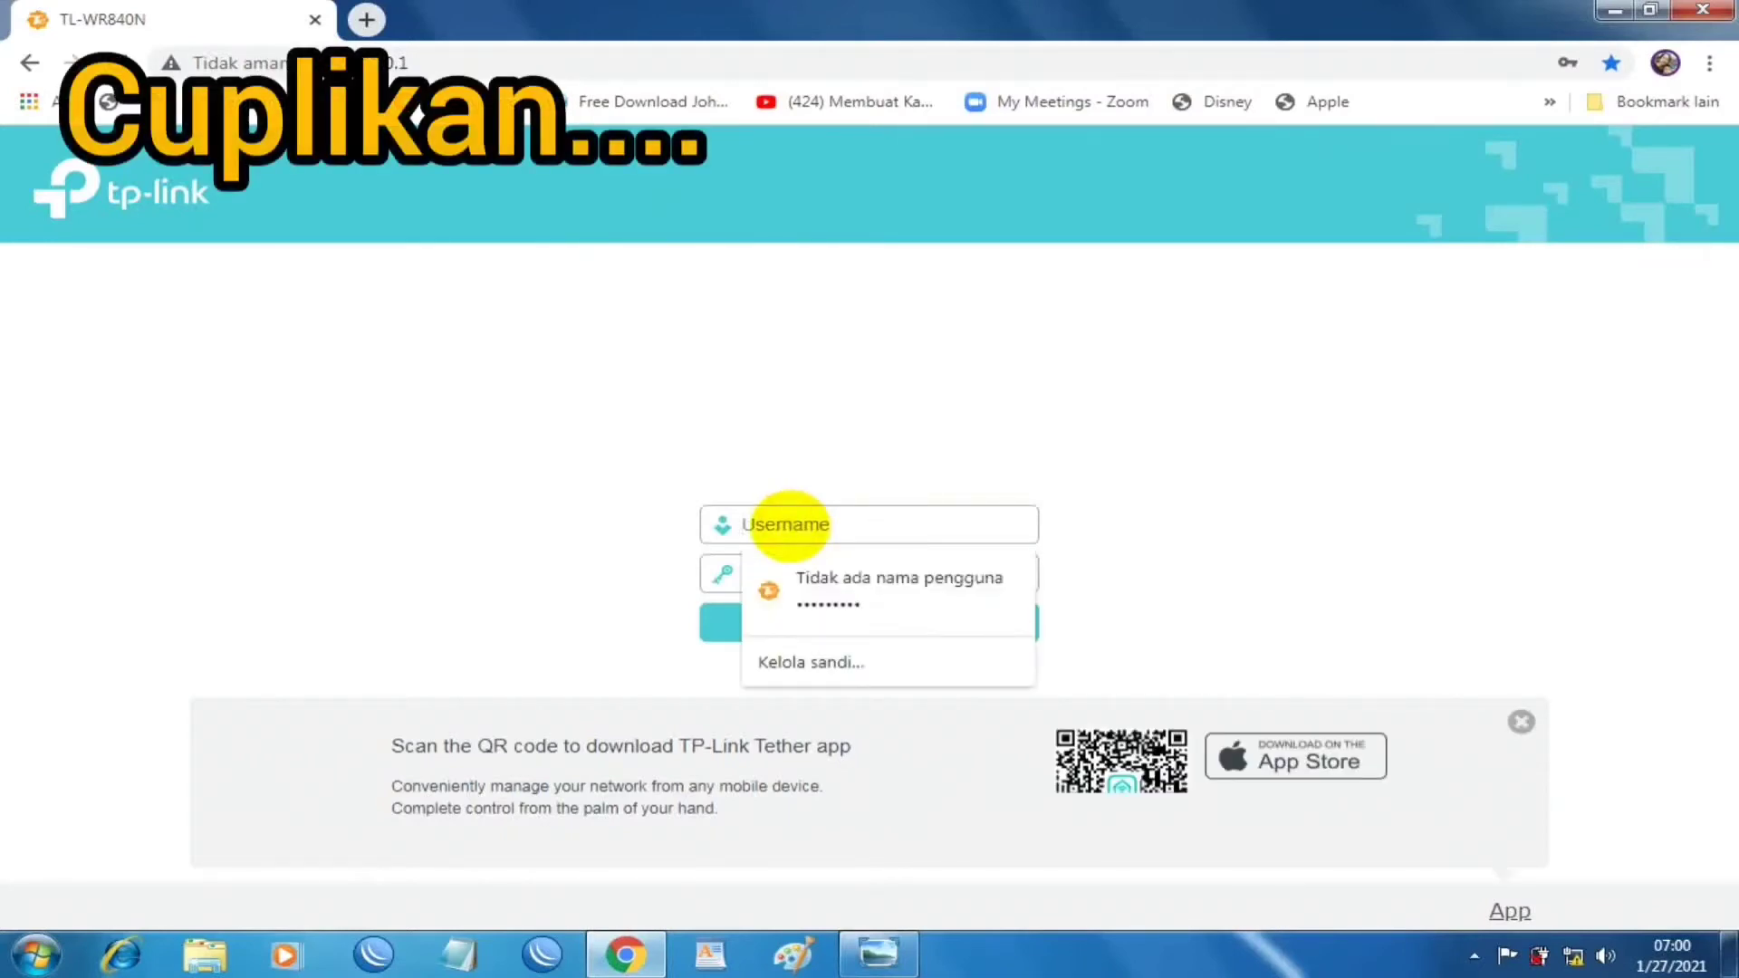
{"action": "type", "text": "admin"}
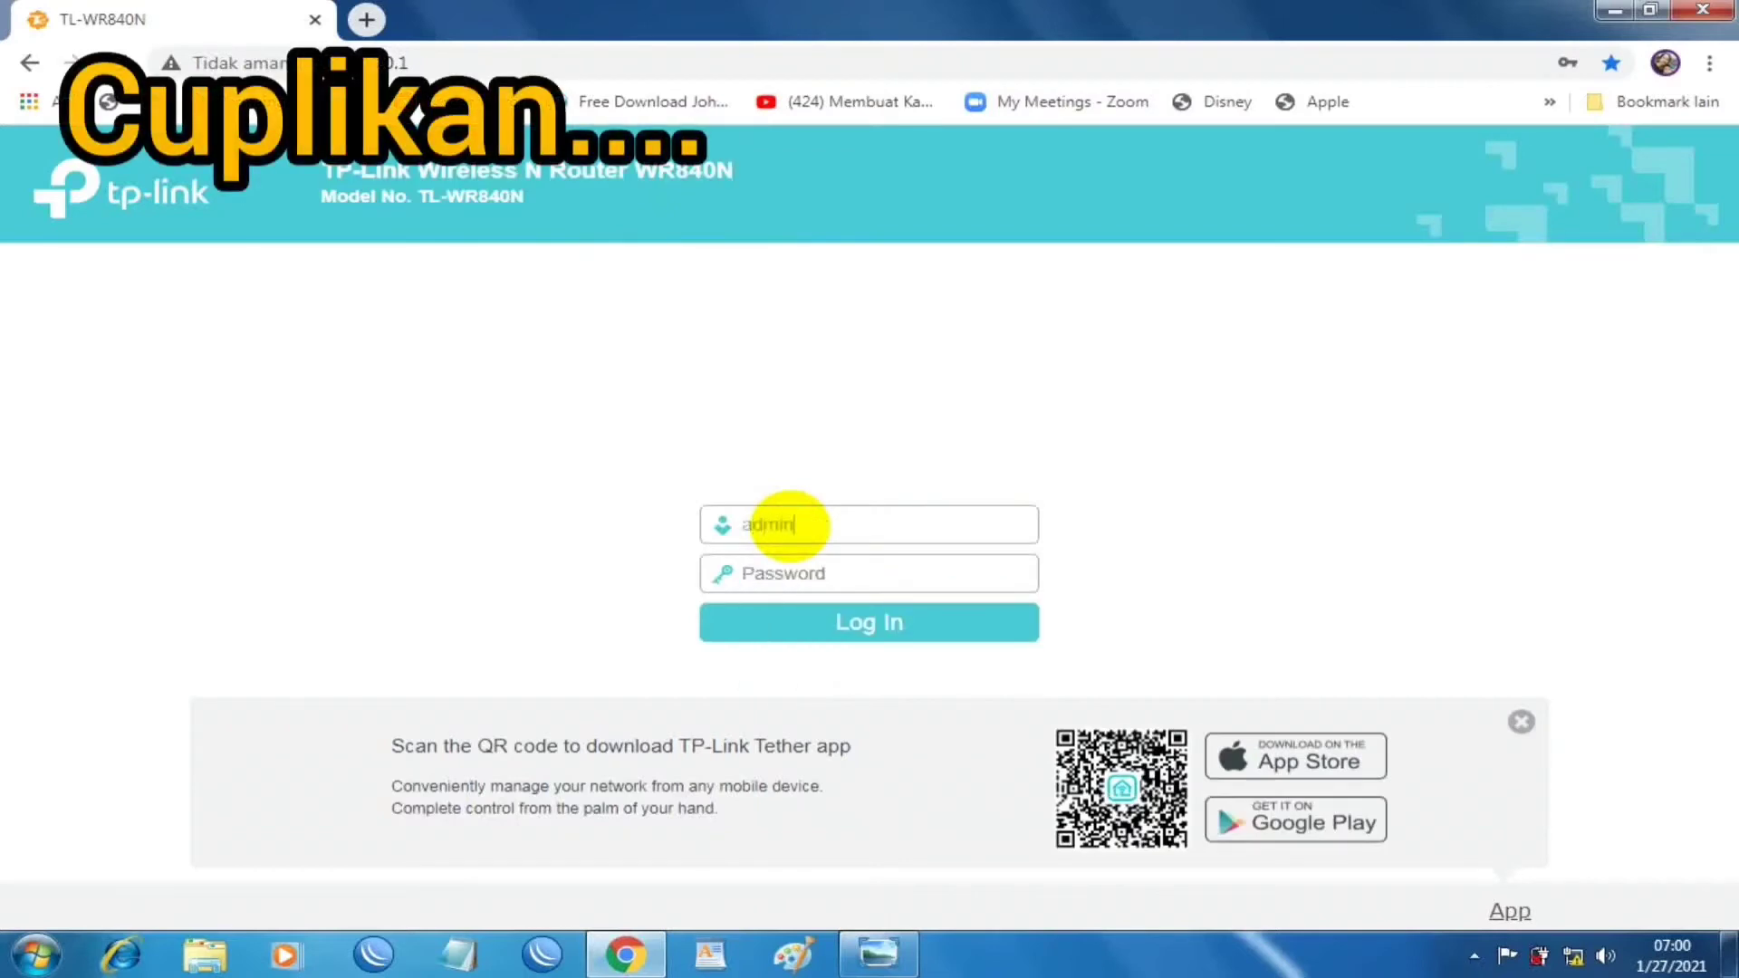
{"action": "left_click", "coordinate": [779, 573]}
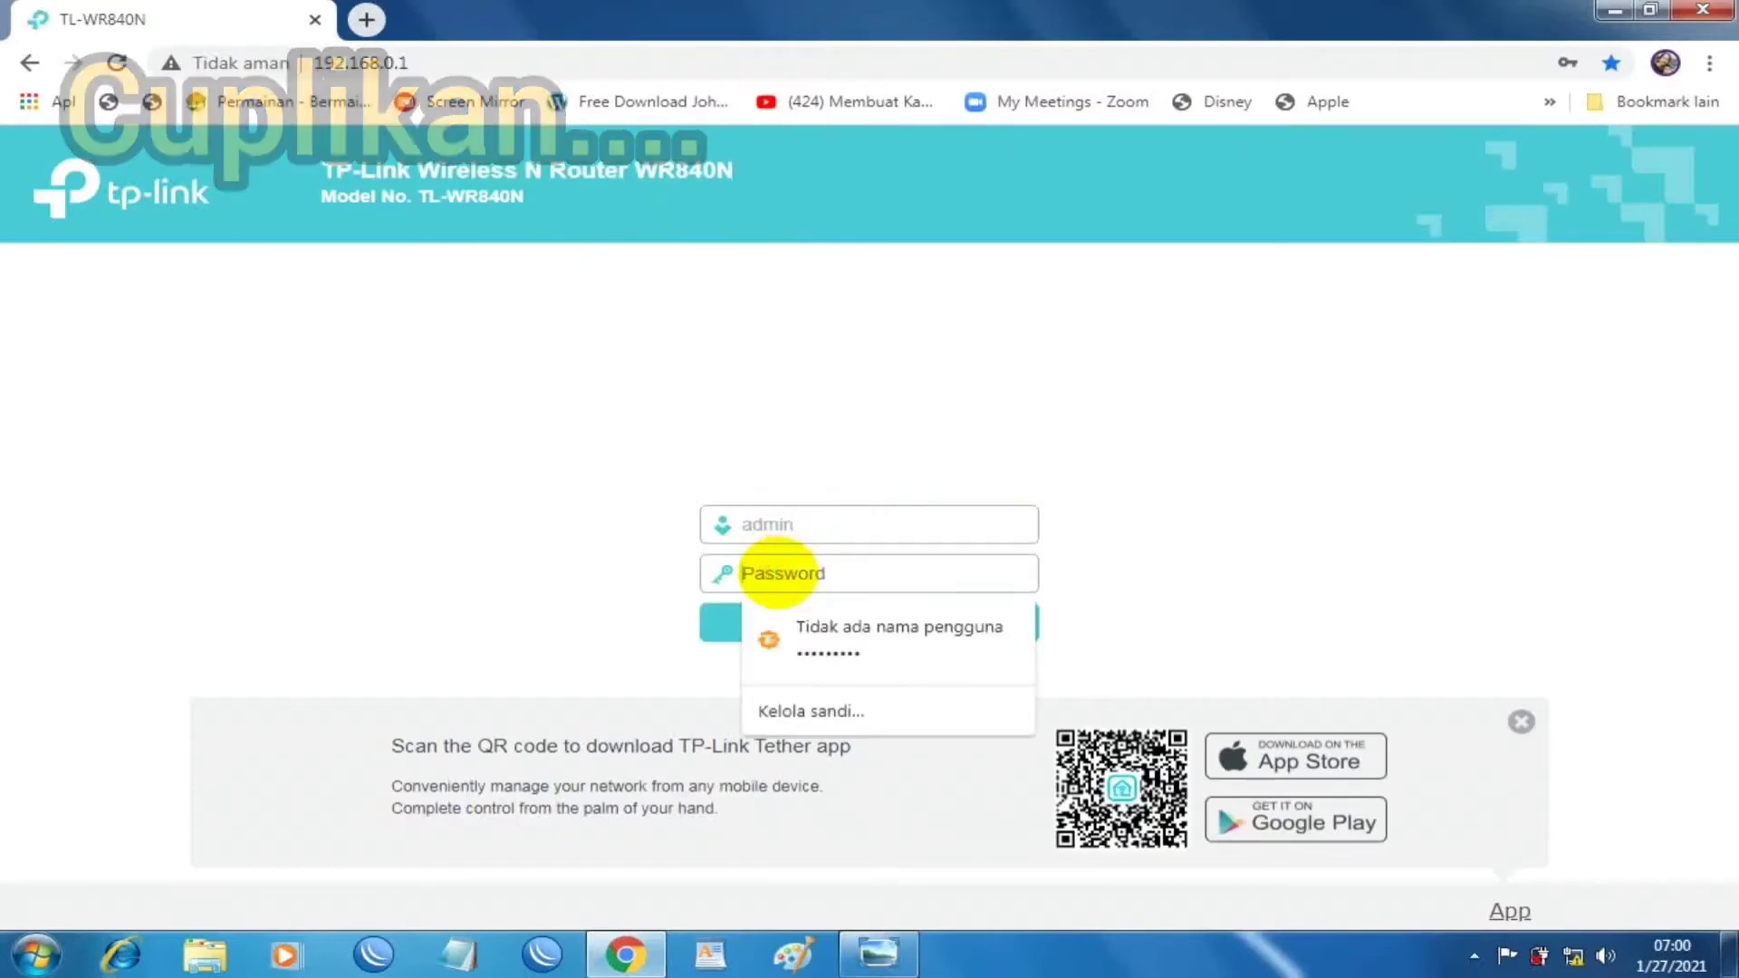
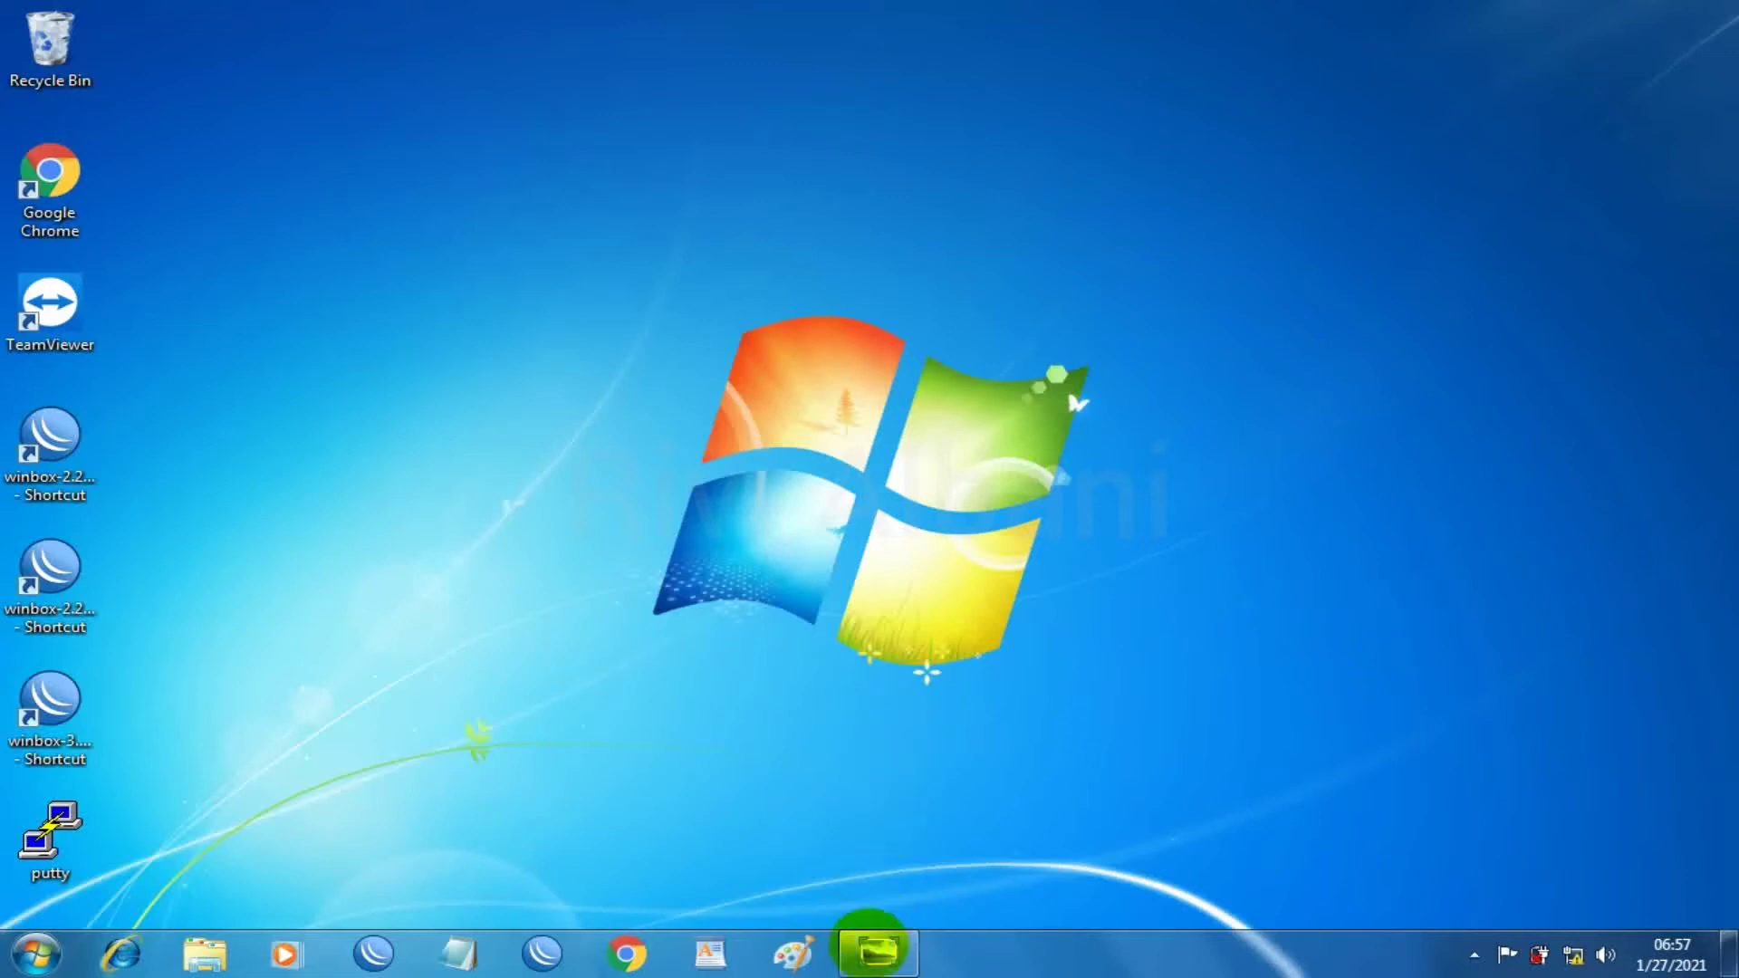
- View the TL-WR840N network diagram in Photo Viewer, minimize it, and launch Google Chrome
{"action": "left_click", "coordinate": [869, 949]}
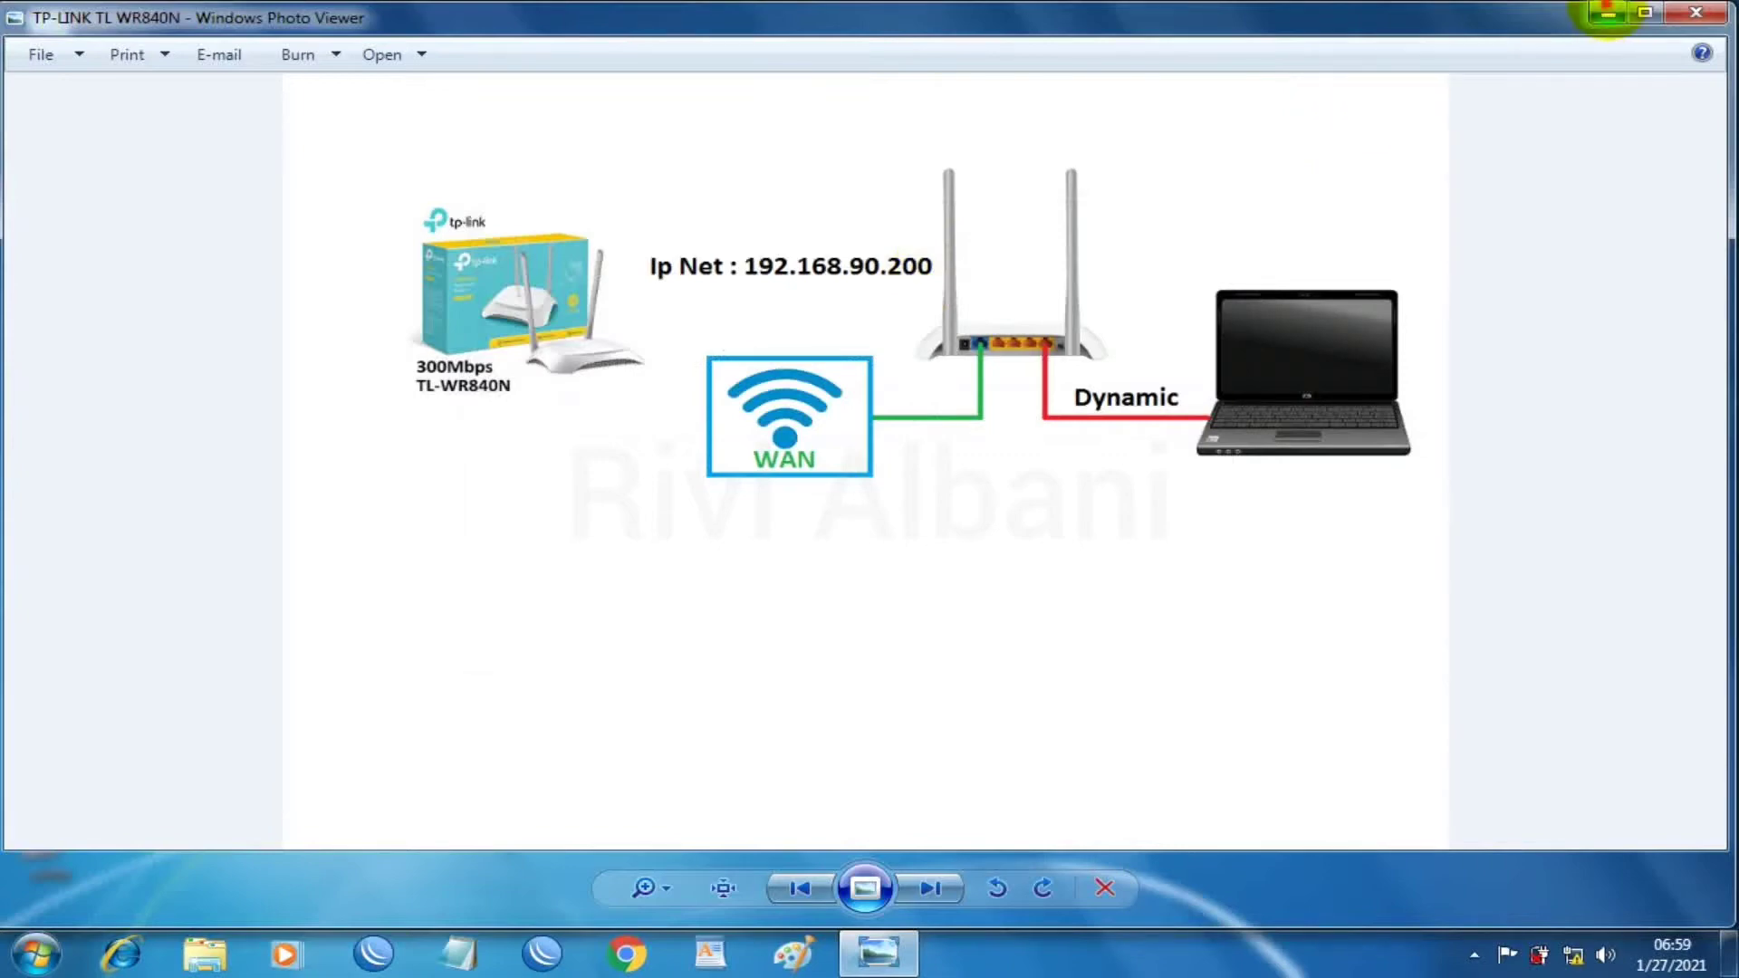
{"action": "left_click", "coordinate": [1608, 13]}
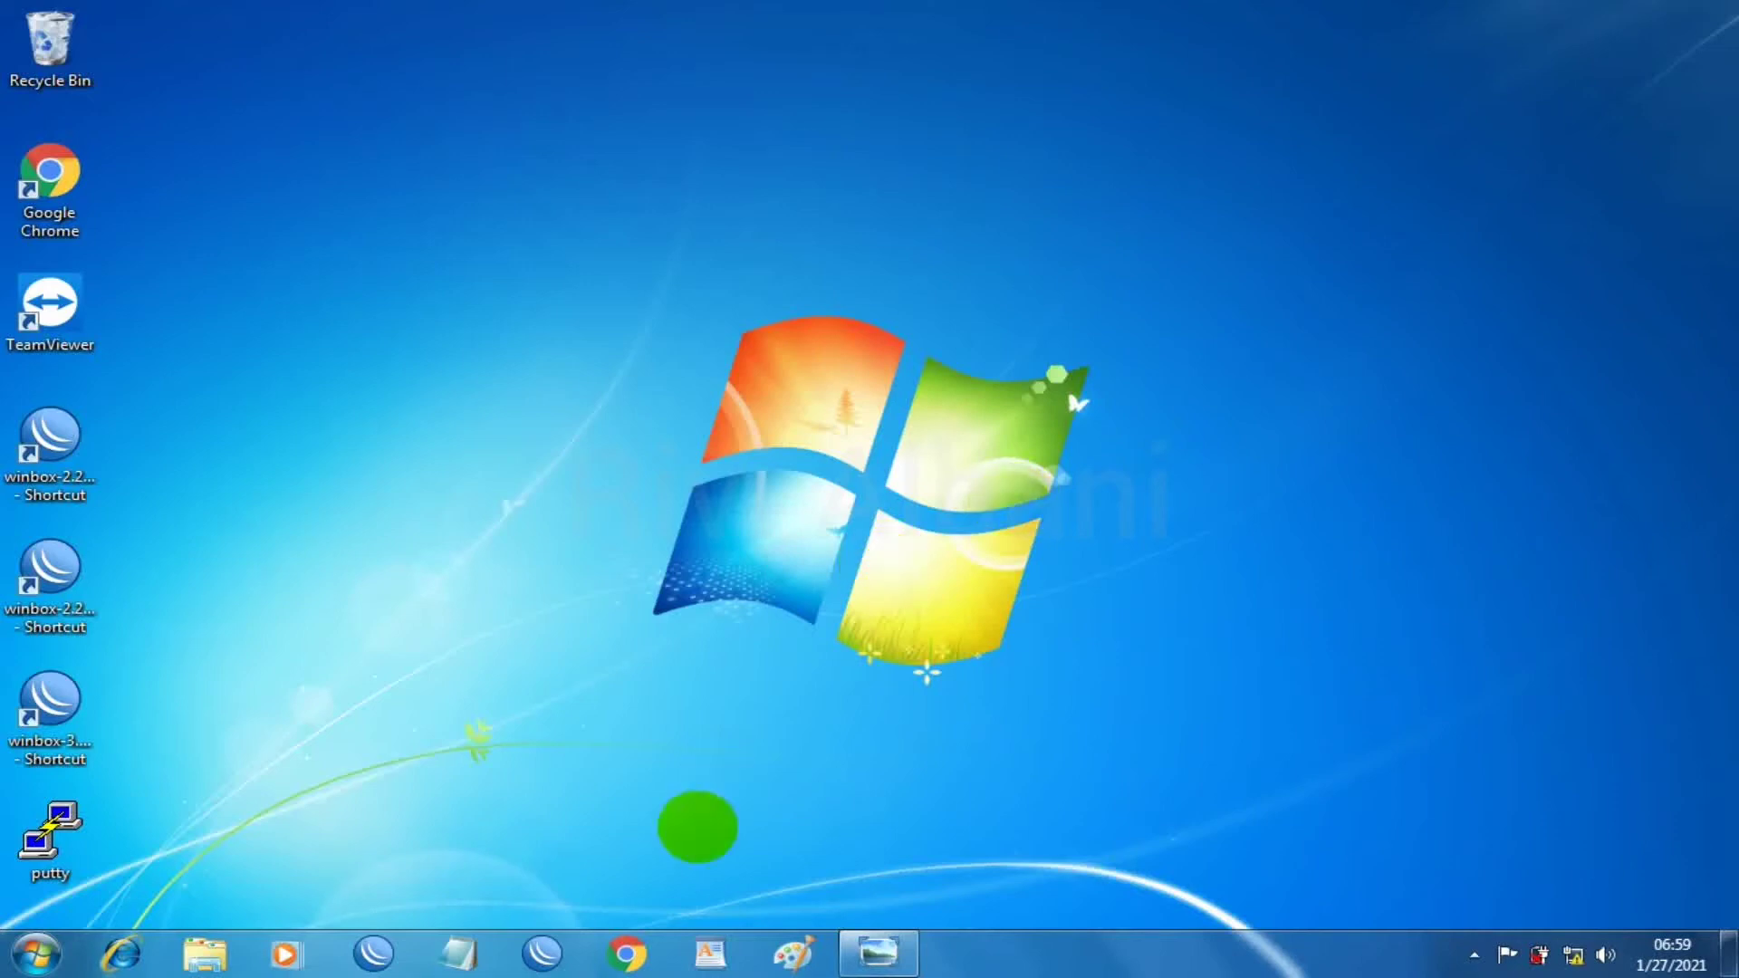
{"action": "left_click", "coordinate": [627, 946]}
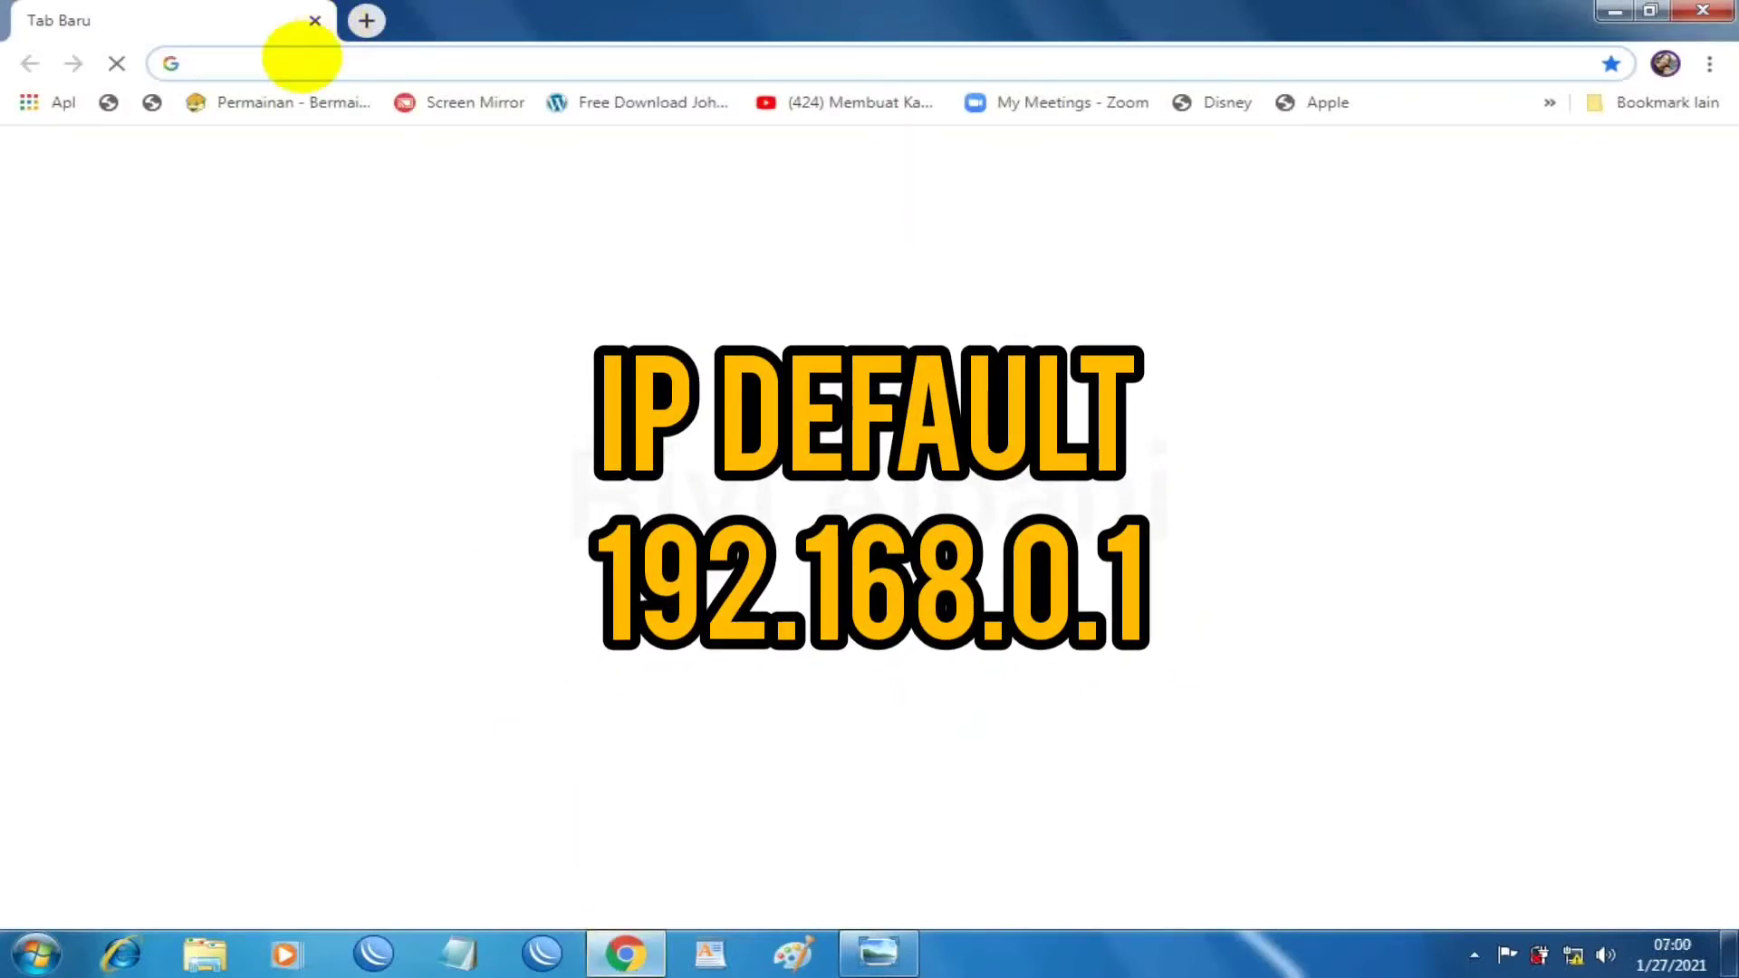
- Go to the router address 192.168.0.1 in Chrome's address bar
{"action": "left_click", "coordinate": [301, 57]}
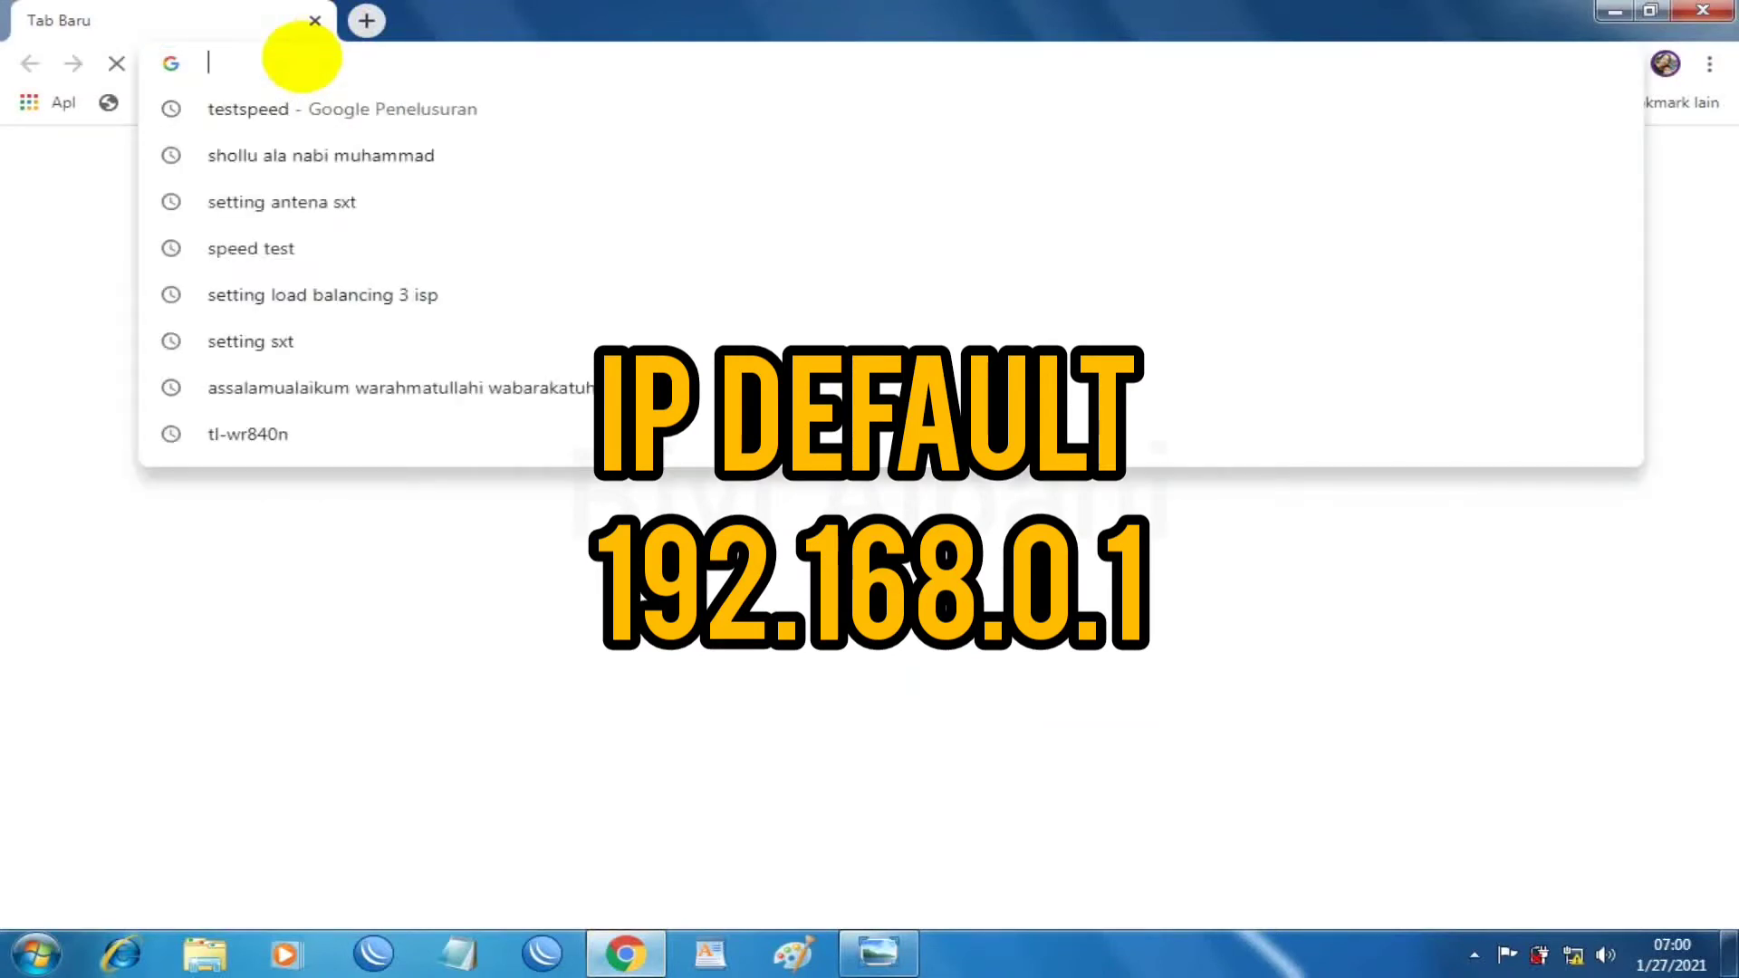
{"action": "type", "text": "192.1"}
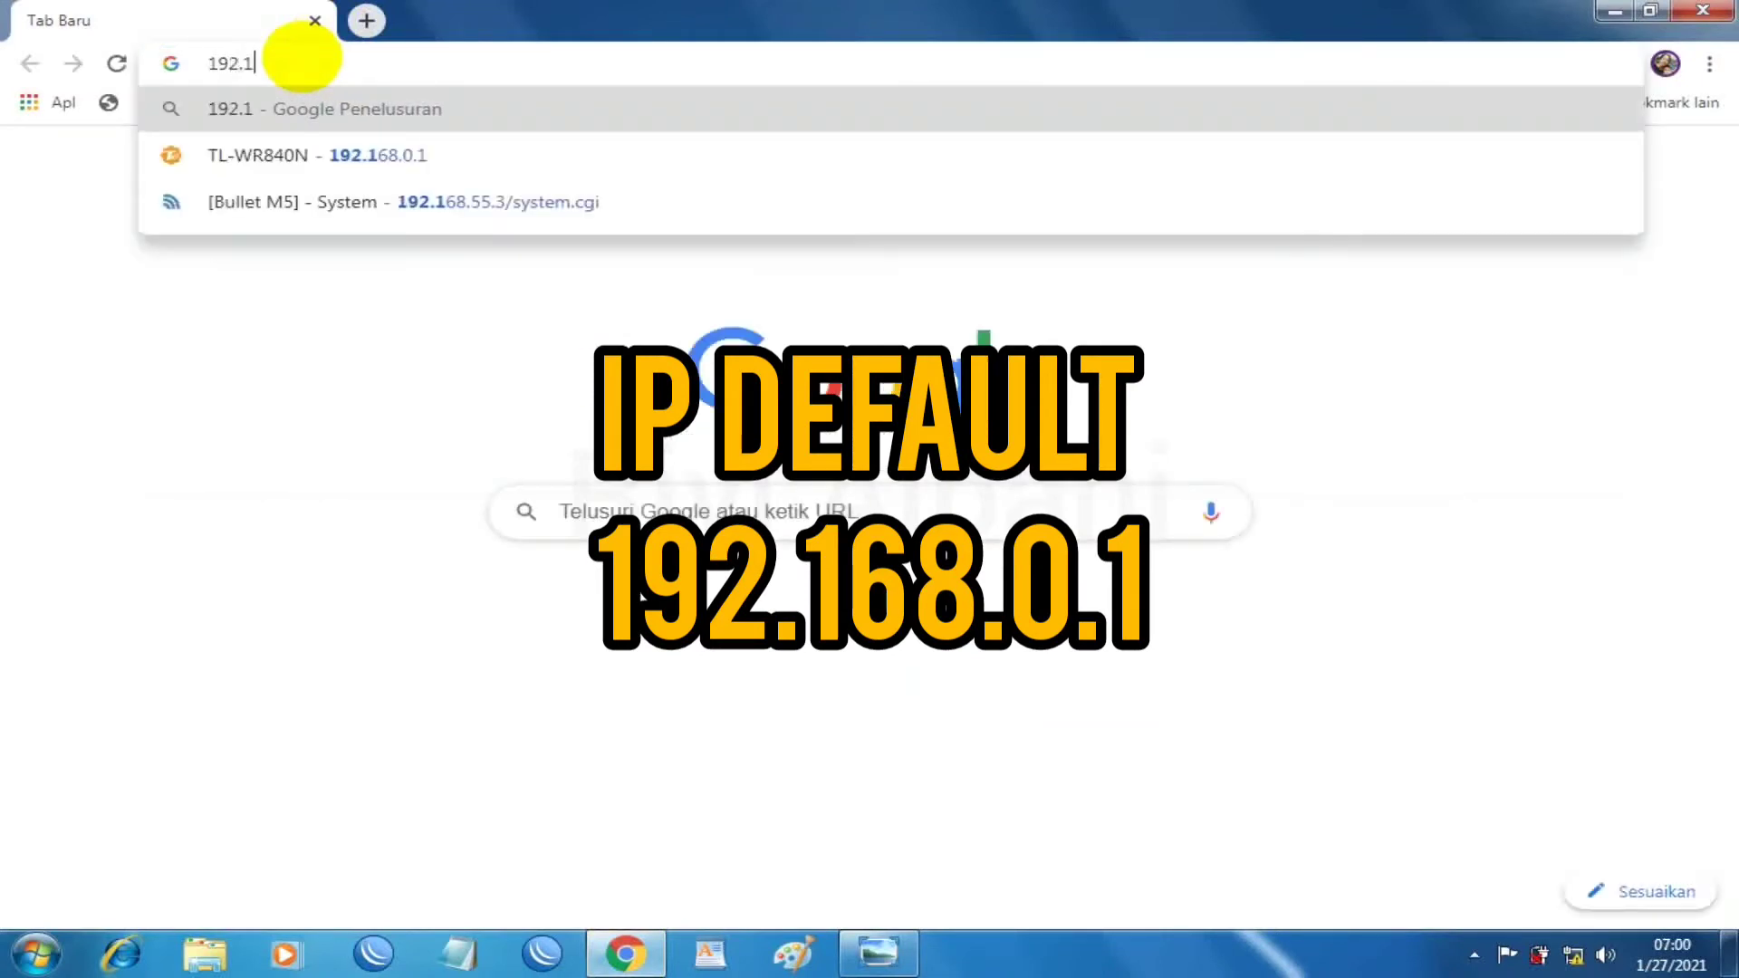
{"action": "type", "text": "68.0."}
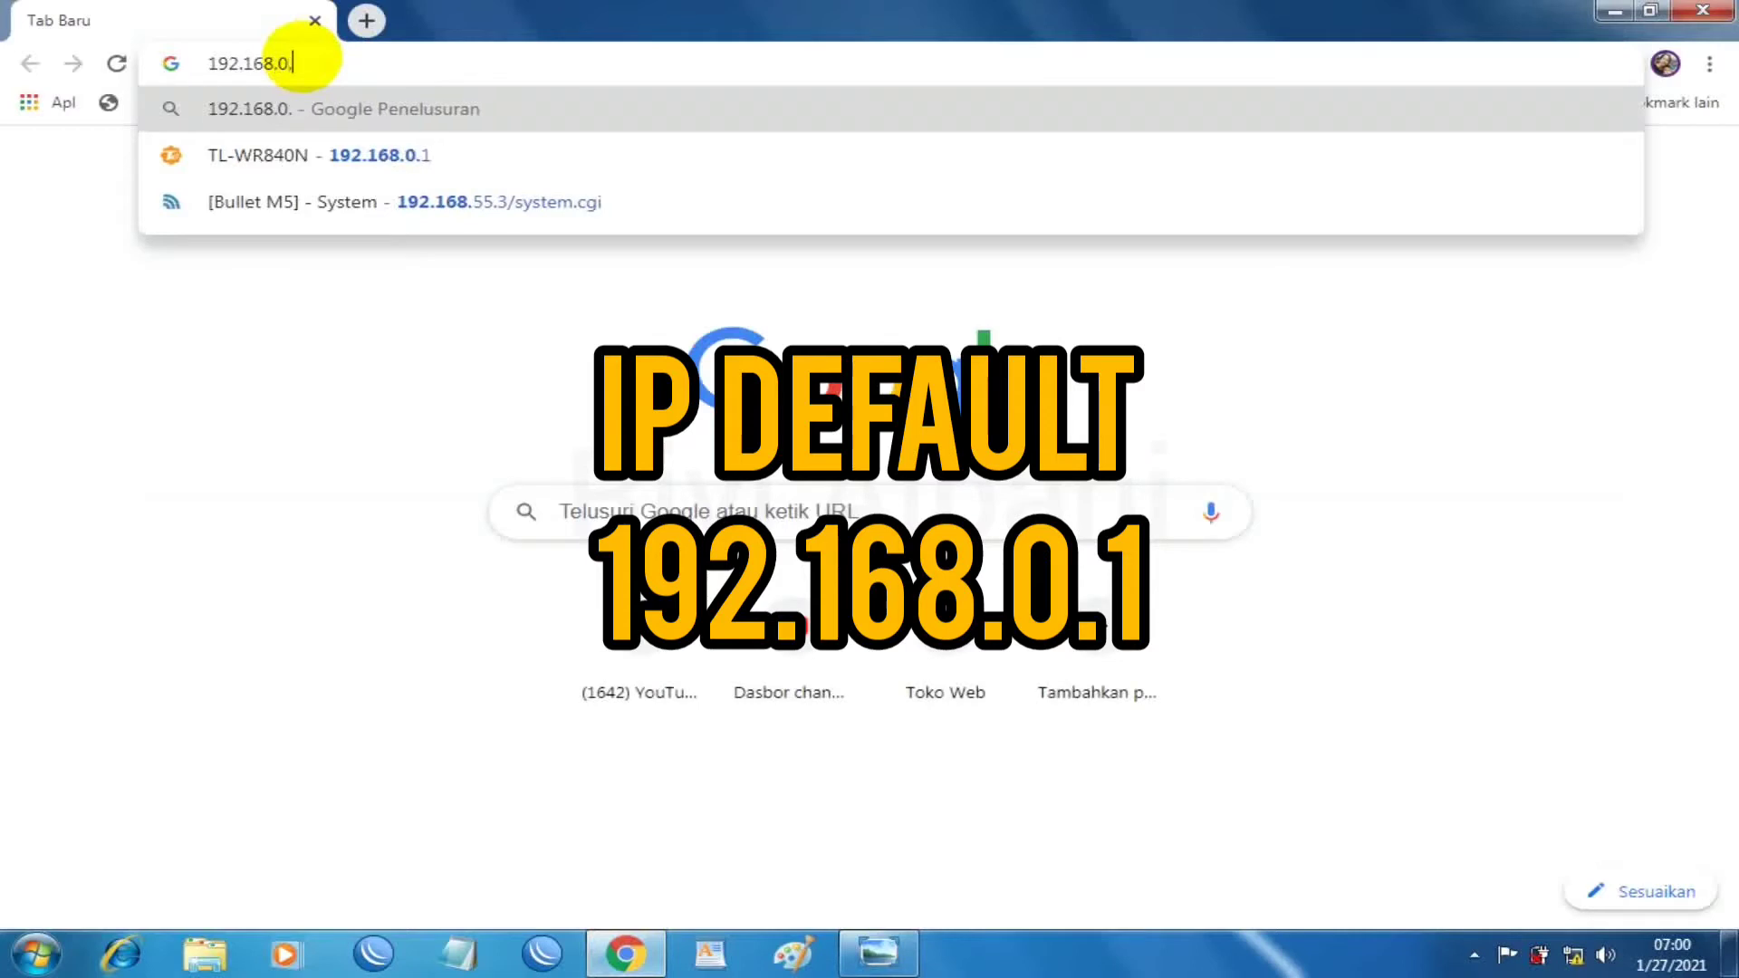
{"action": "type", "text": "1"}
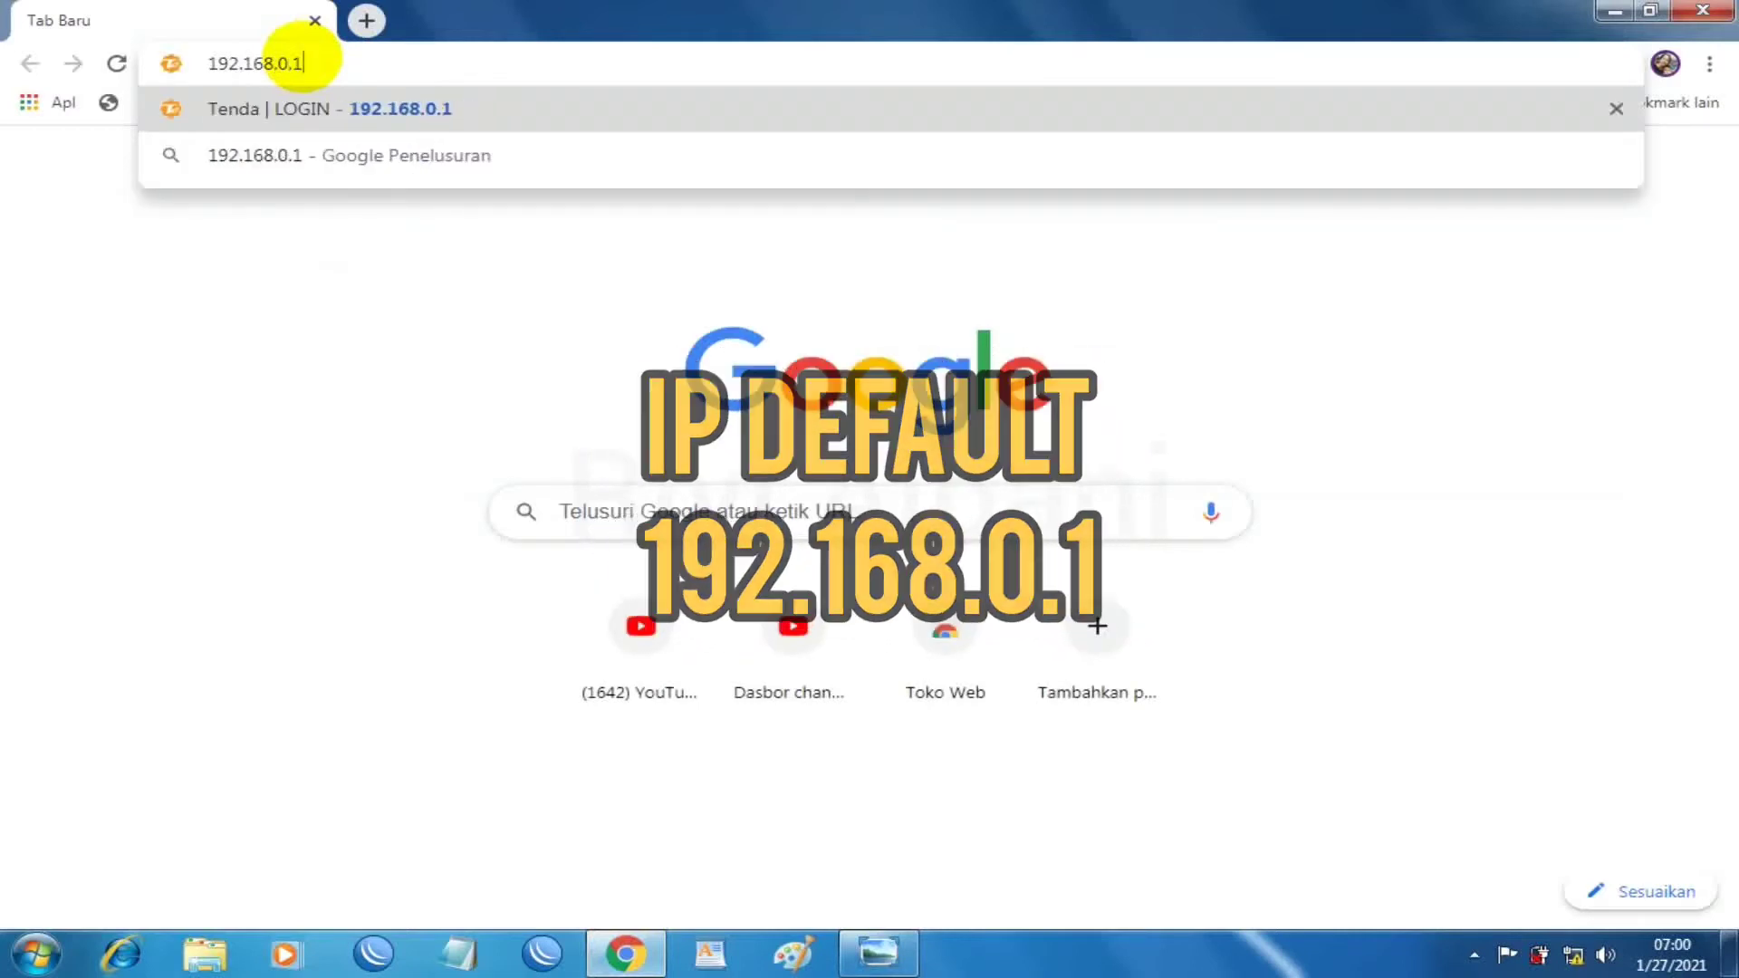
{"action": "key", "text": "Return"}
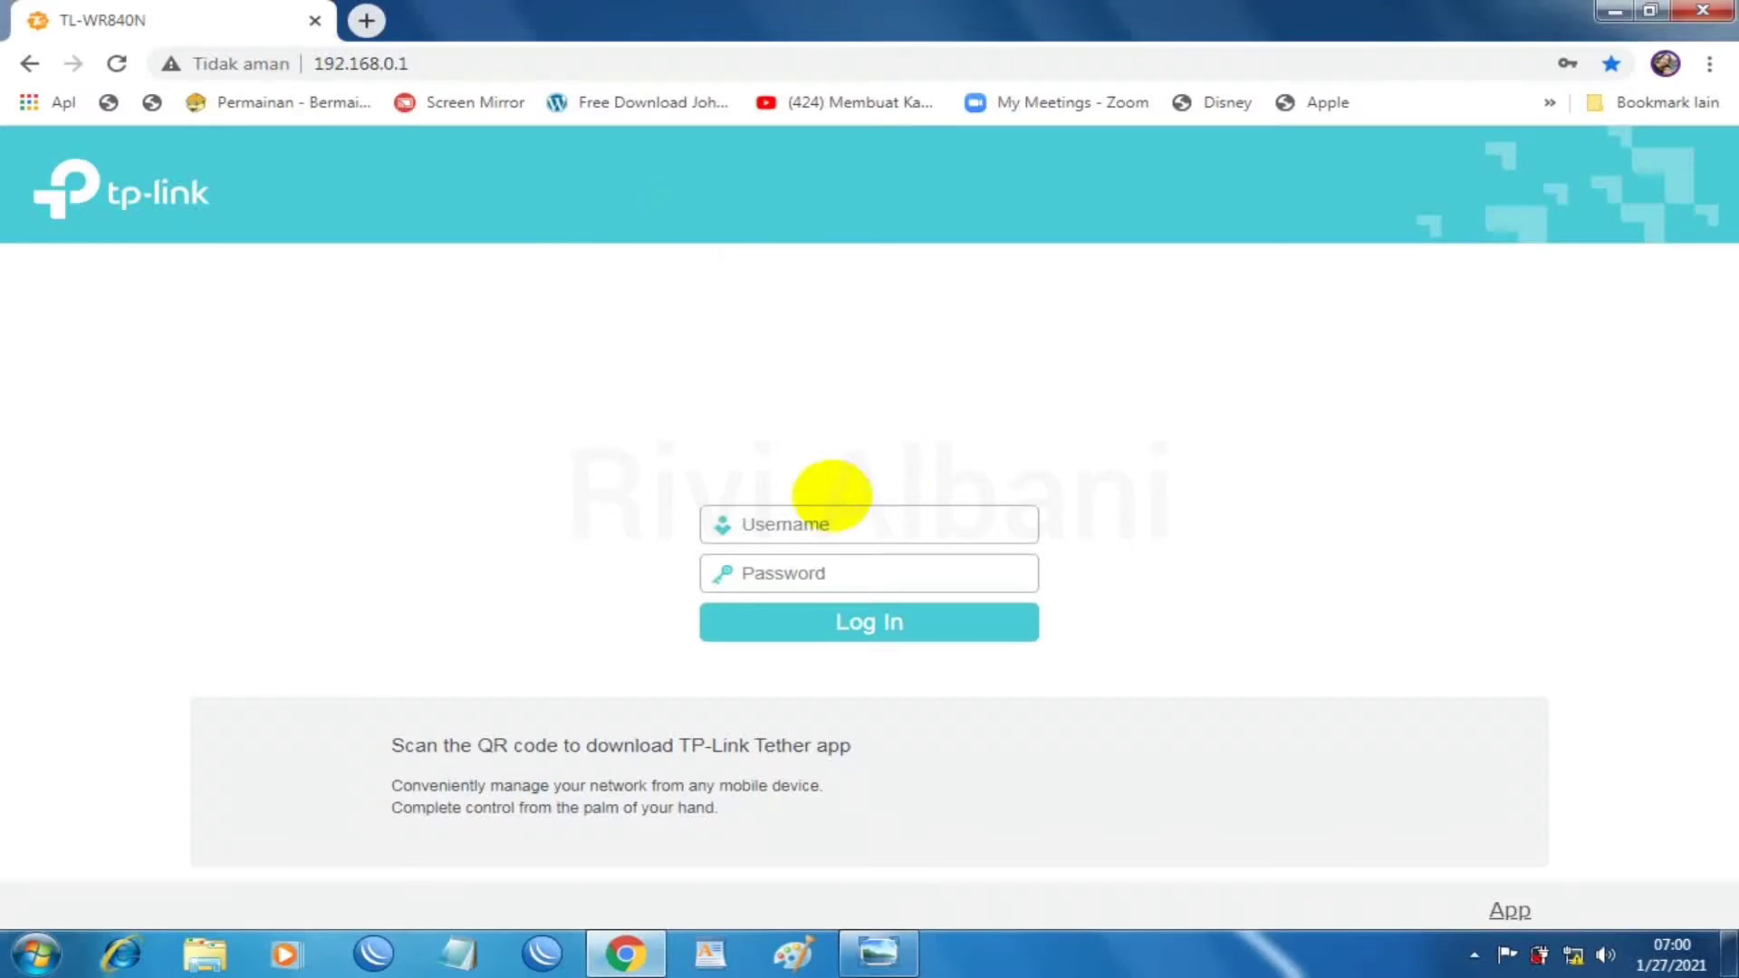
- Log in to the router with username 'admin' and the default password
{"action": "left_click", "coordinate": [785, 525]}
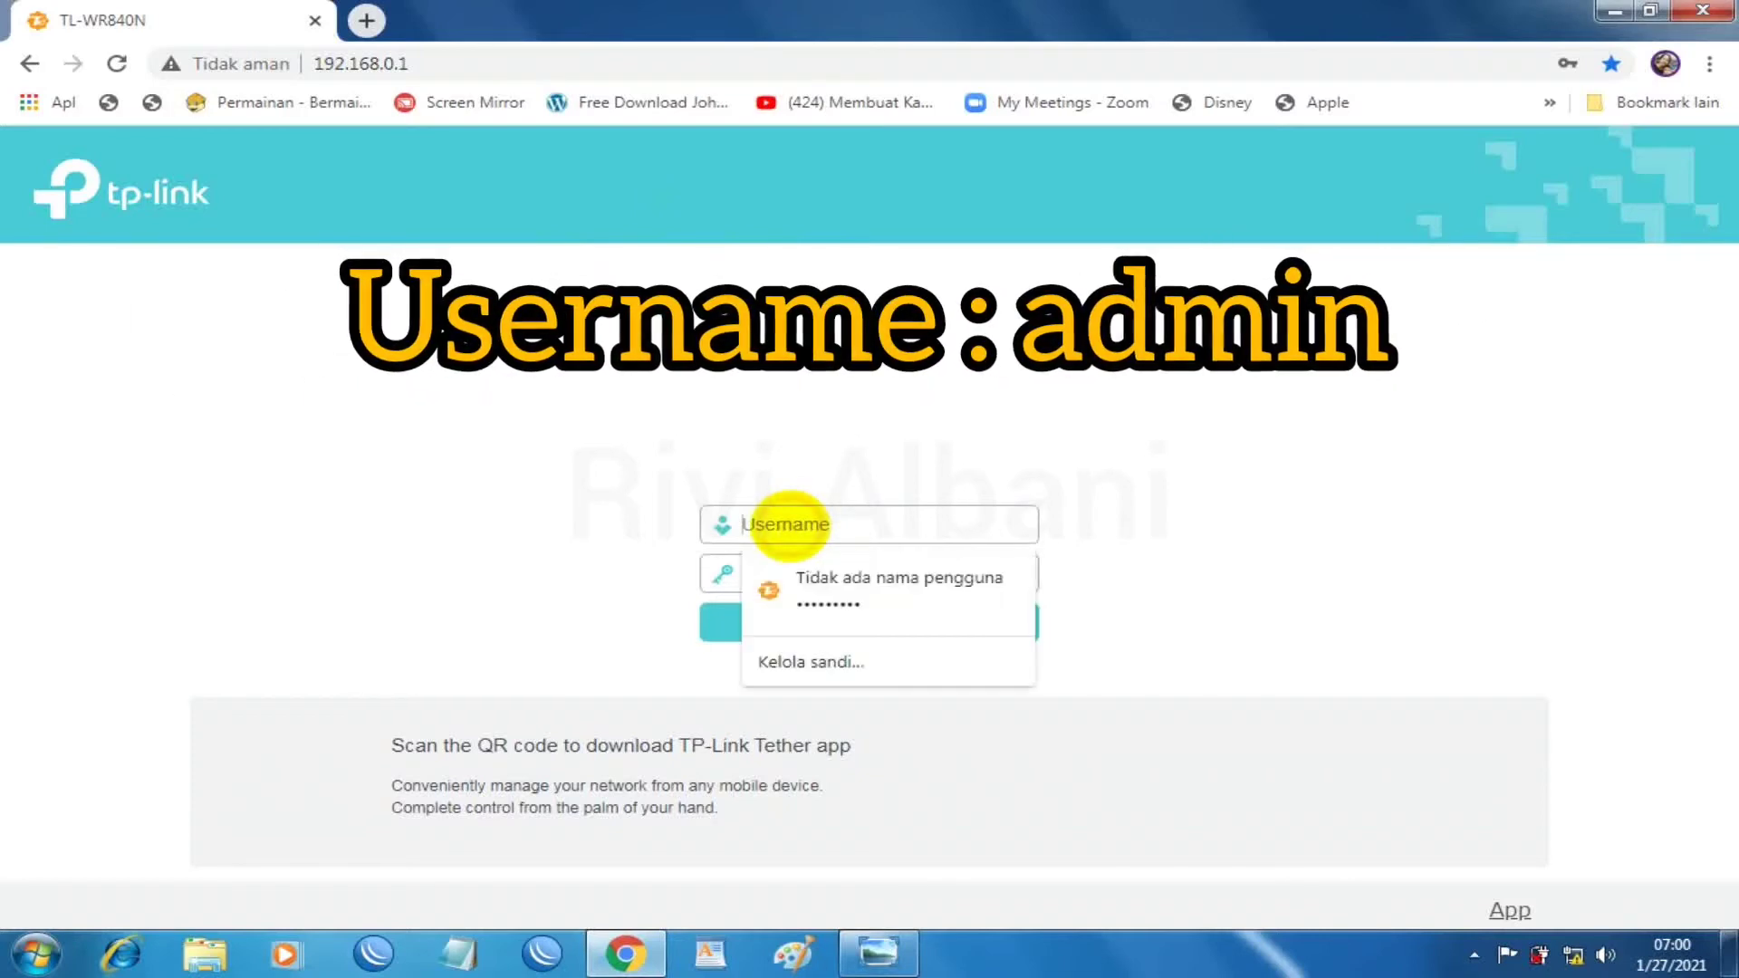
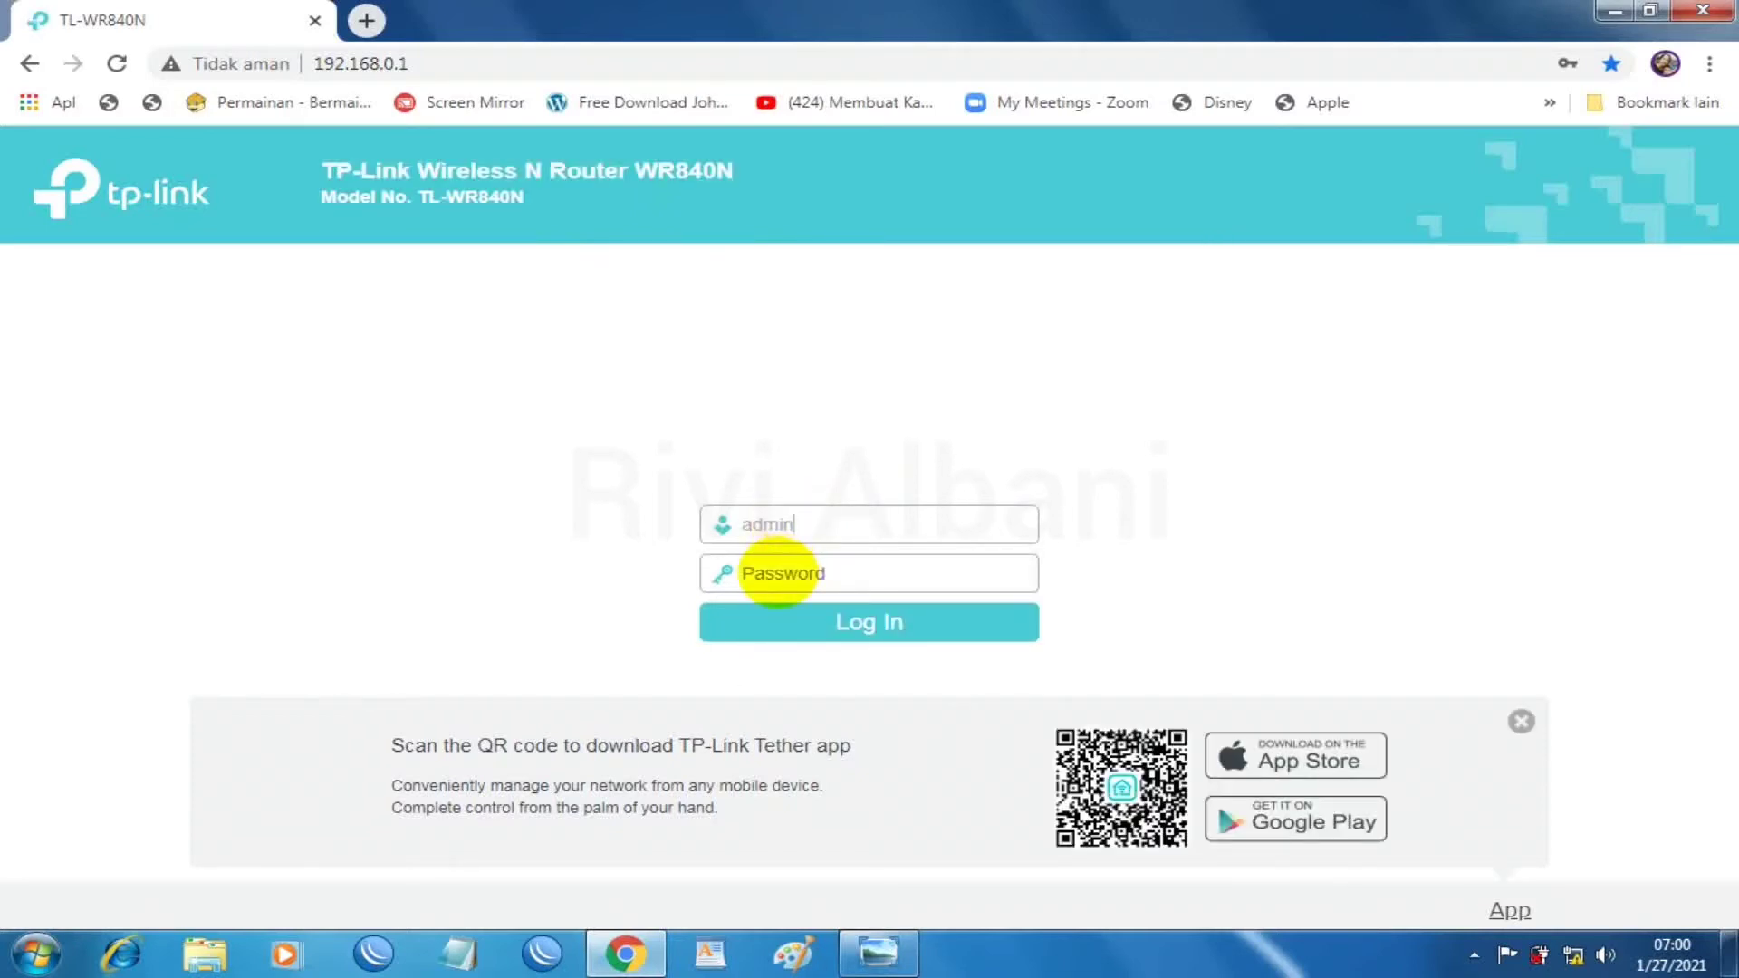
{"action": "left_click", "coordinate": [781, 572]}
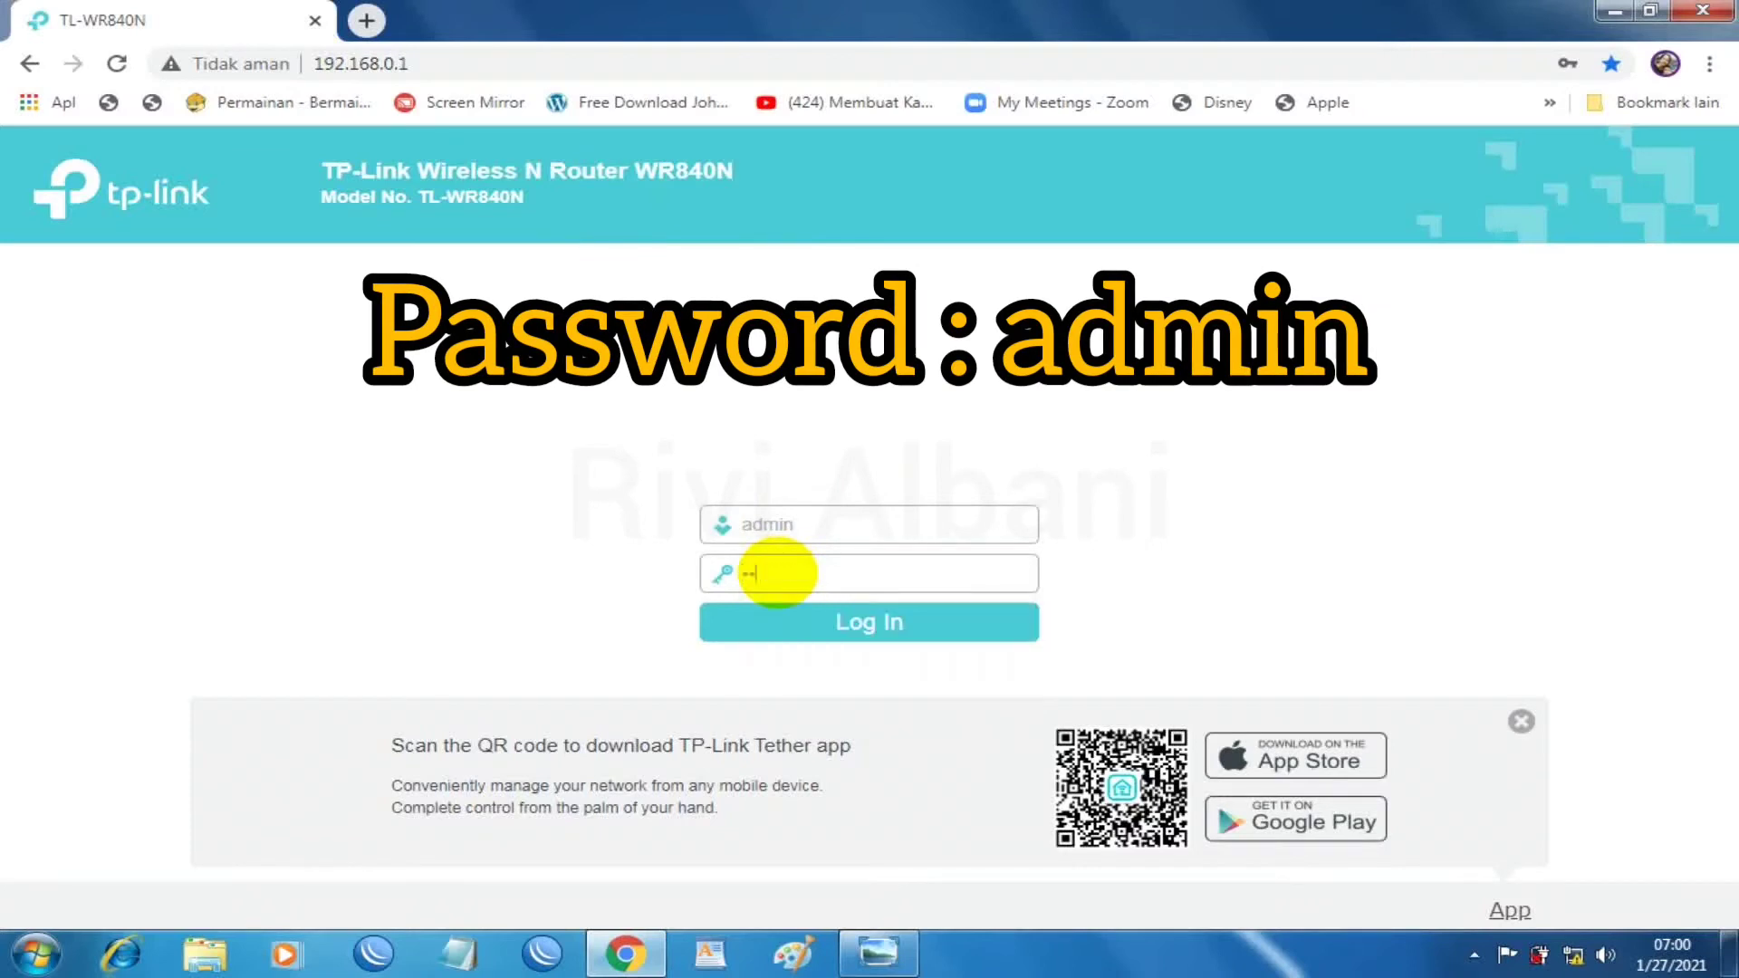
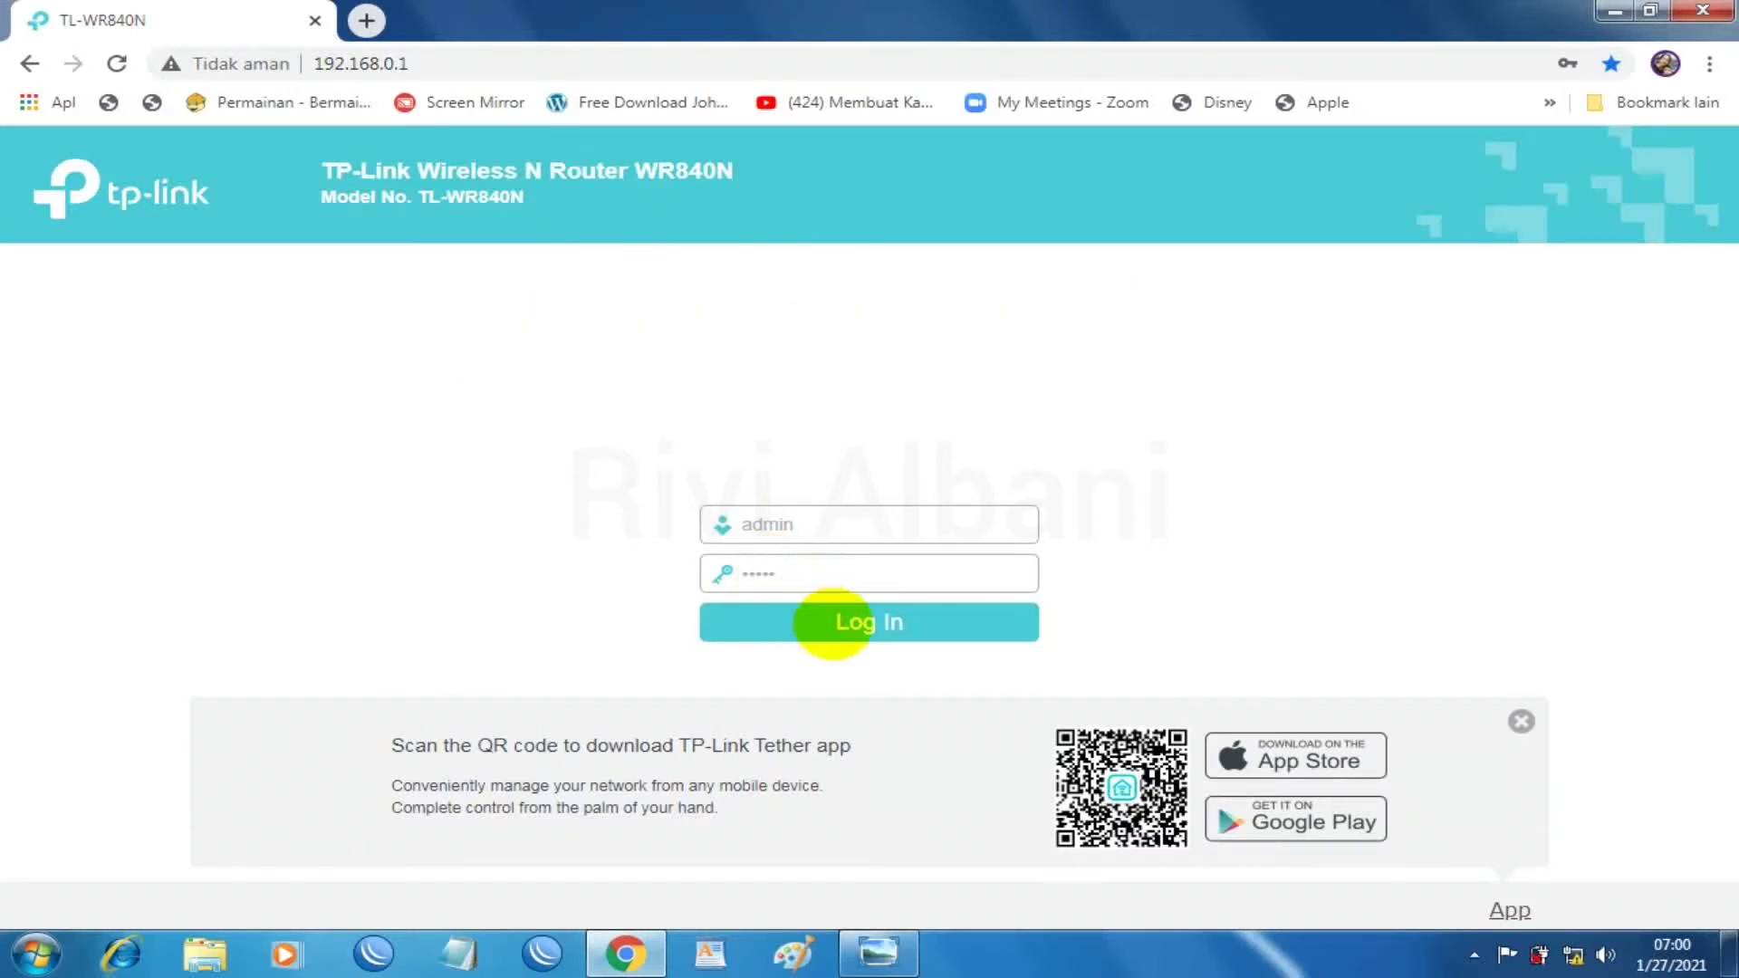
{"action": "left_click", "coordinate": [832, 623]}
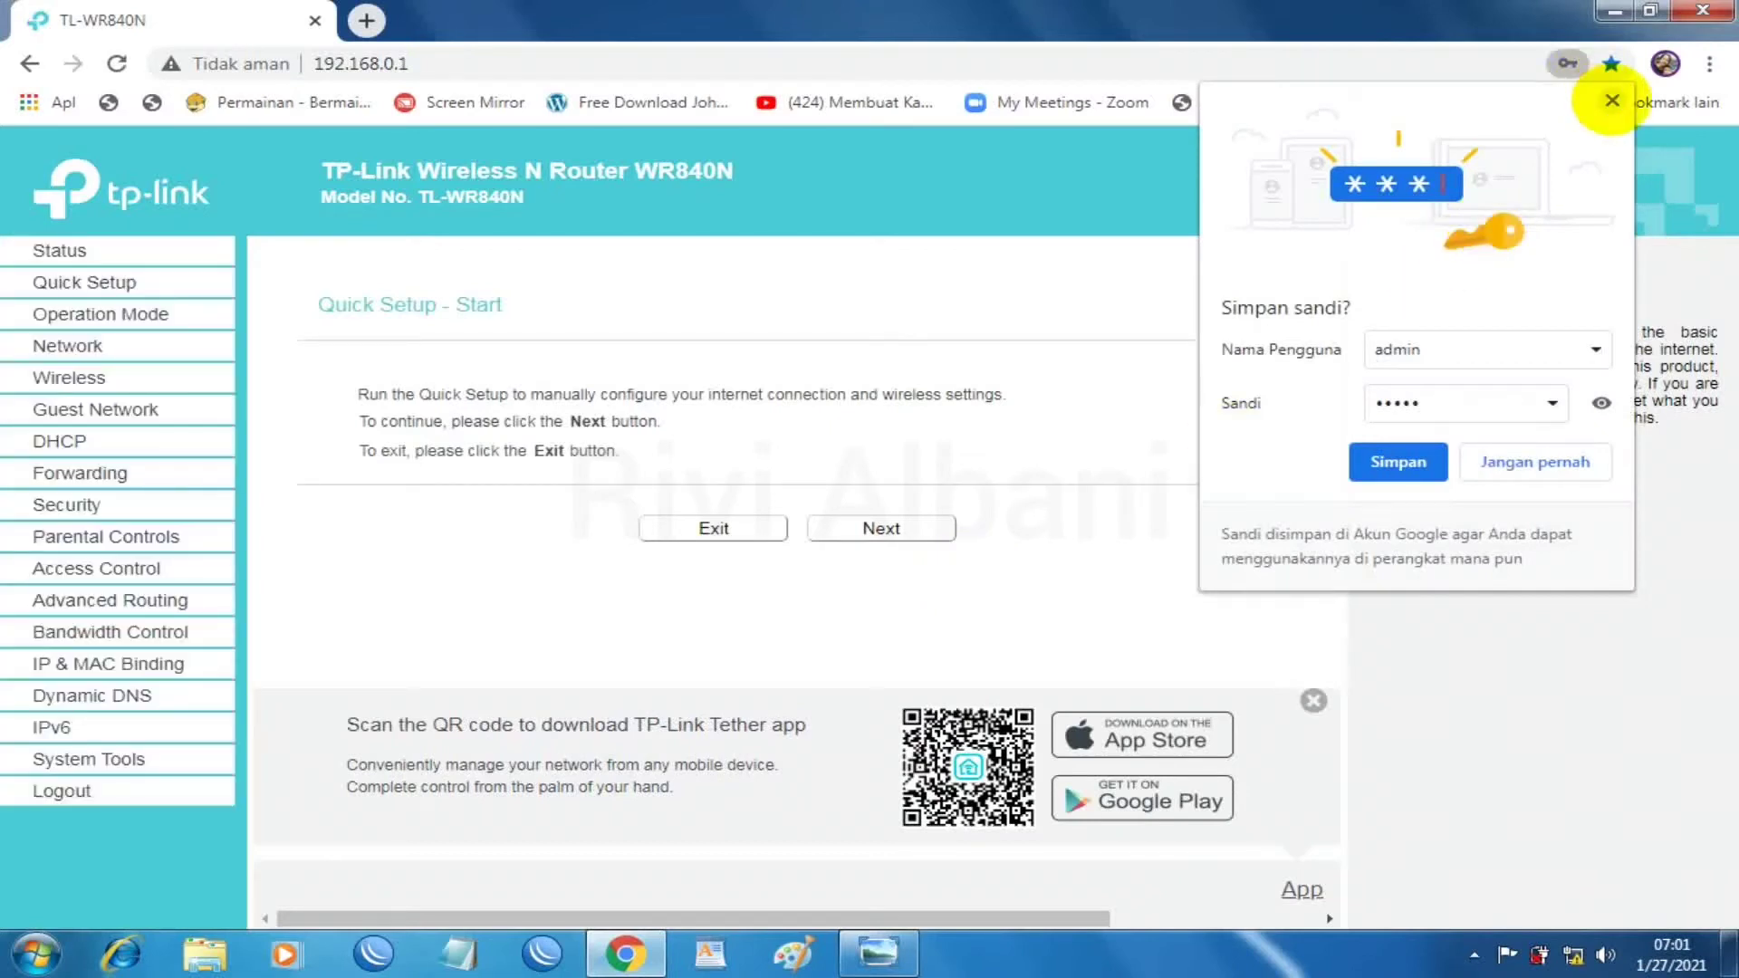
- Dismiss Chrome's save-password bubble and go to Network > WAN settings
{"action": "left_click", "coordinate": [1612, 100]}
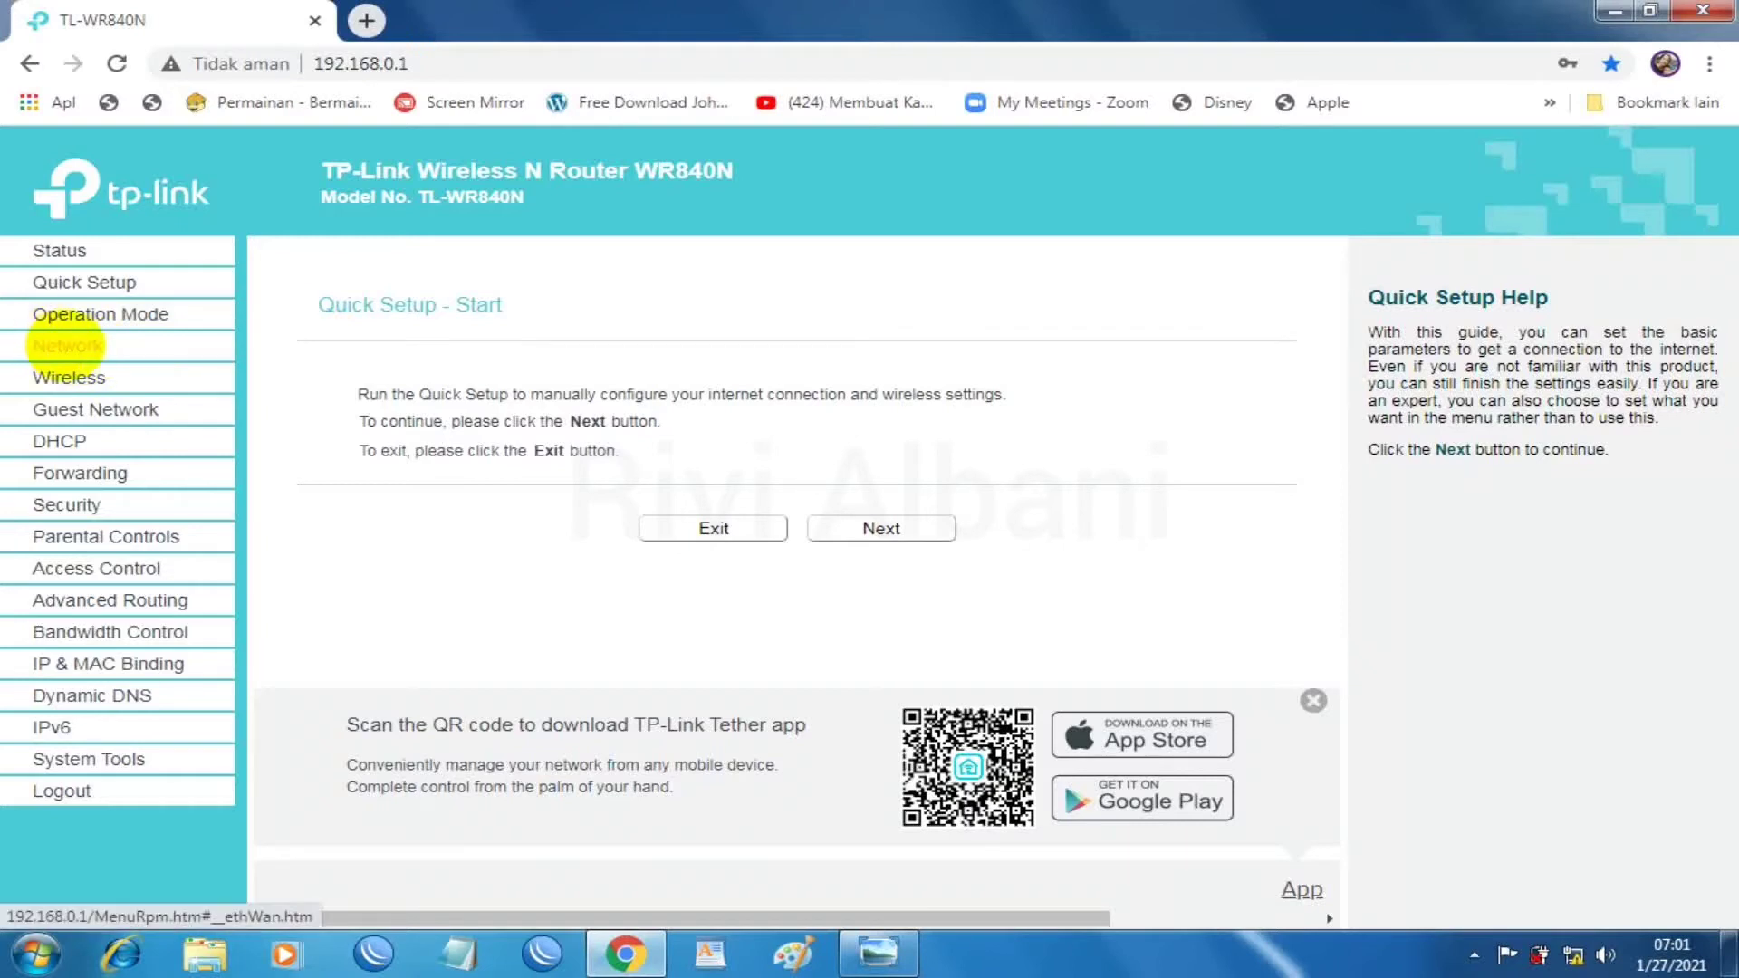
{"action": "left_click", "coordinate": [68, 345]}
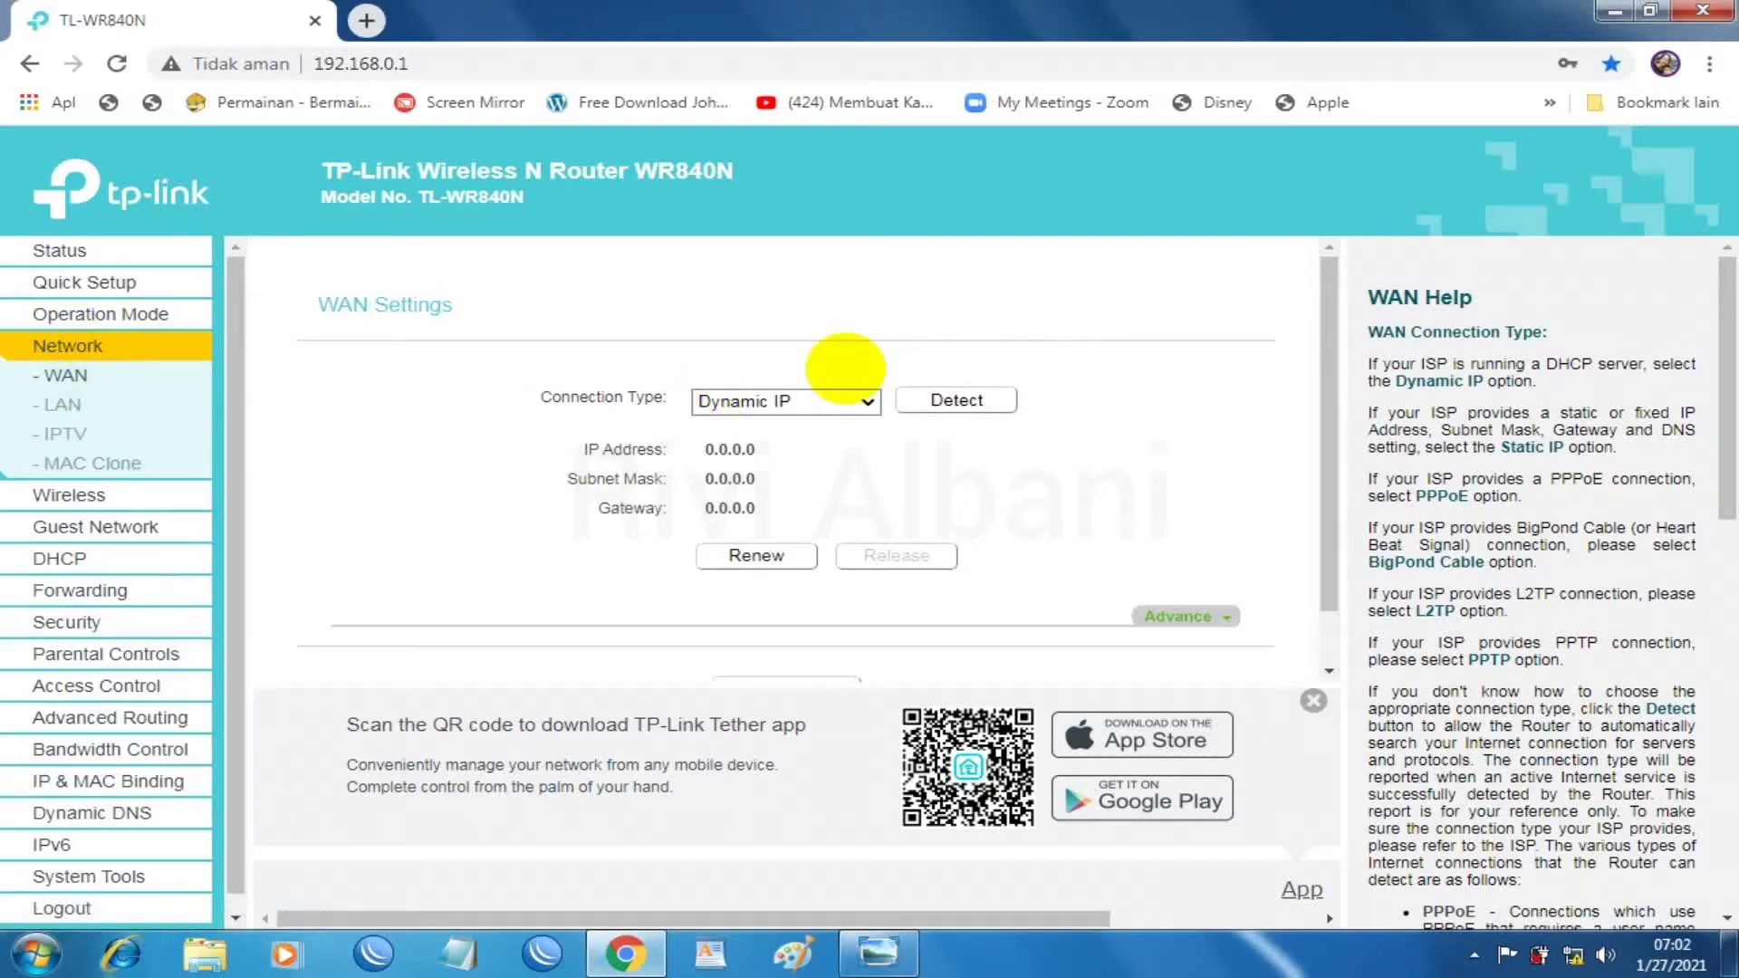
- Change the WAN Connection Type from Dynamic IP to Static IP
{"action": "left_click", "coordinate": [868, 401]}
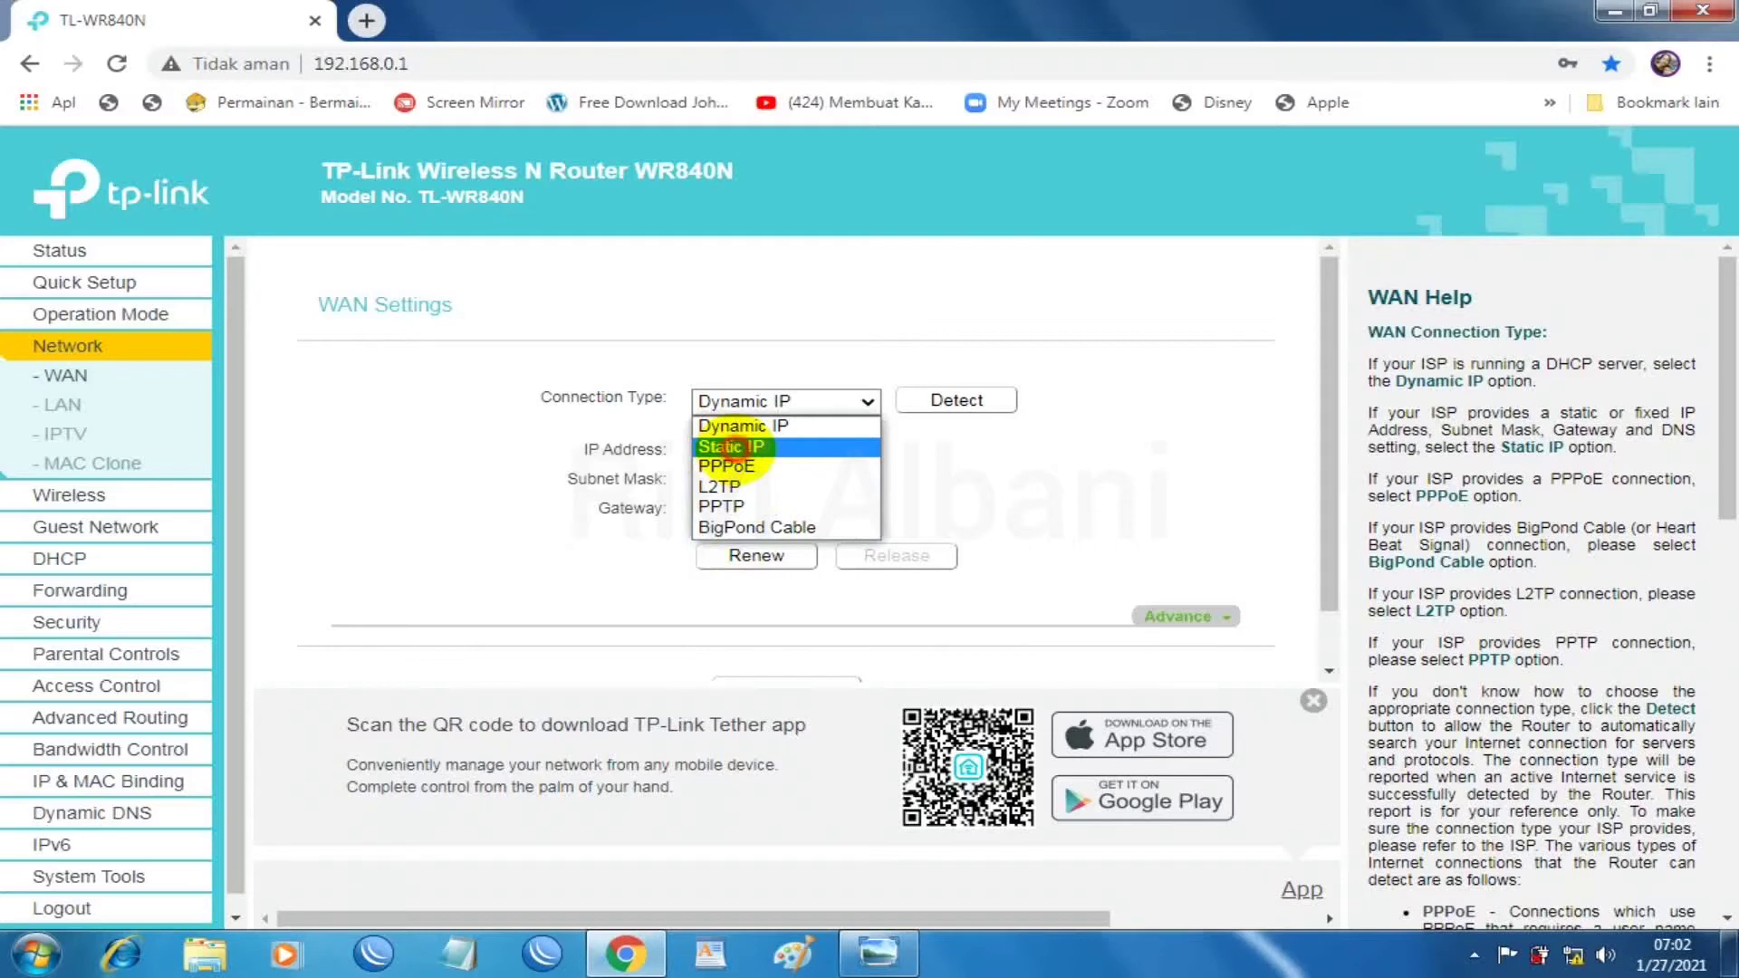
{"action": "left_click", "coordinate": [741, 426]}
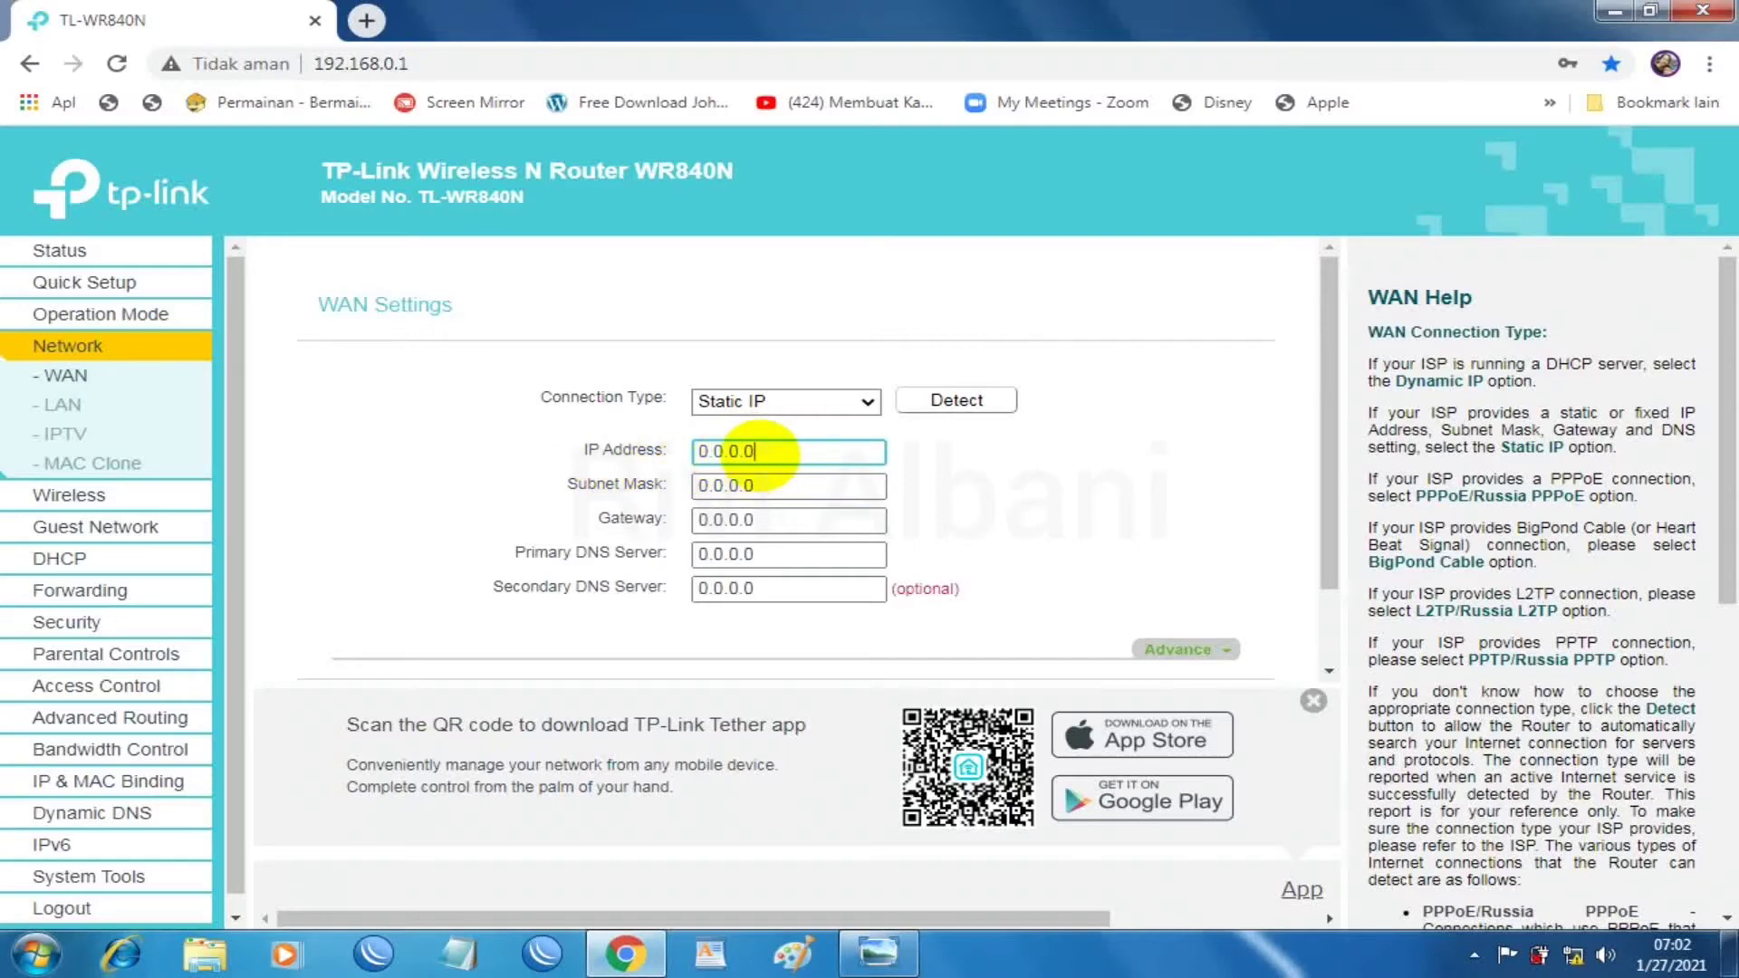
- After checking the network diagram, enter WAN IP 192.168.90.200 and subnet mask 255.255.255.0
{"action": "left_click", "coordinate": [879, 953]}
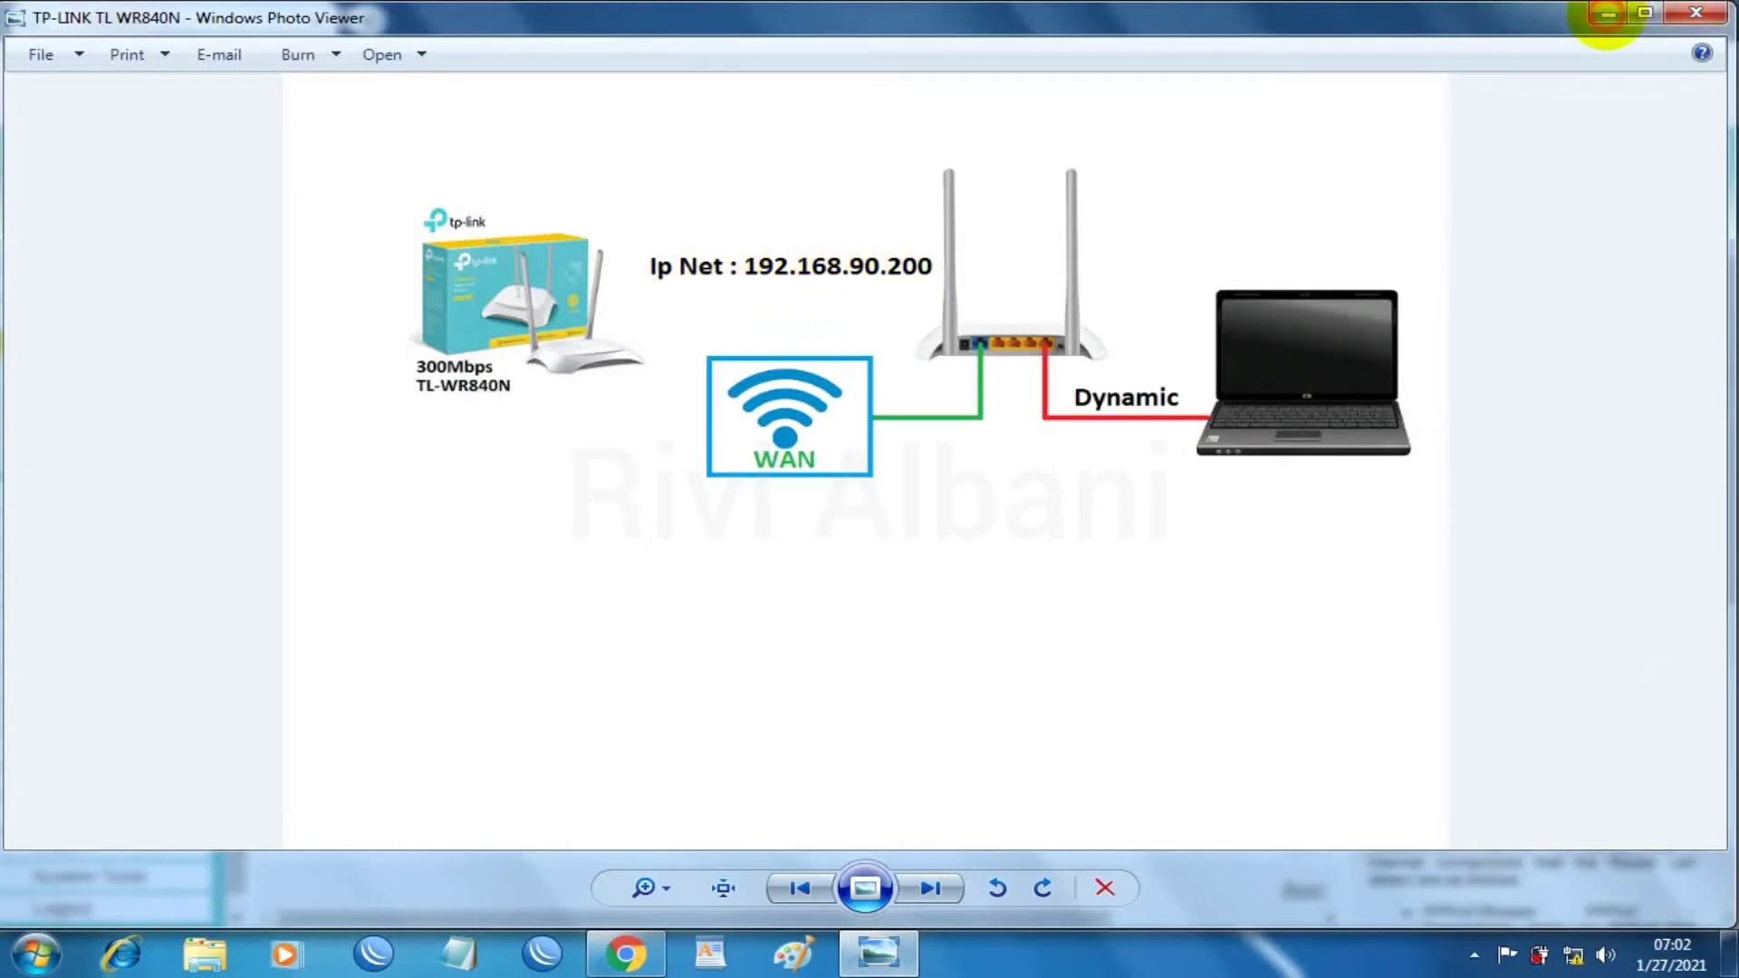
{"action": "left_click", "coordinate": [1605, 15]}
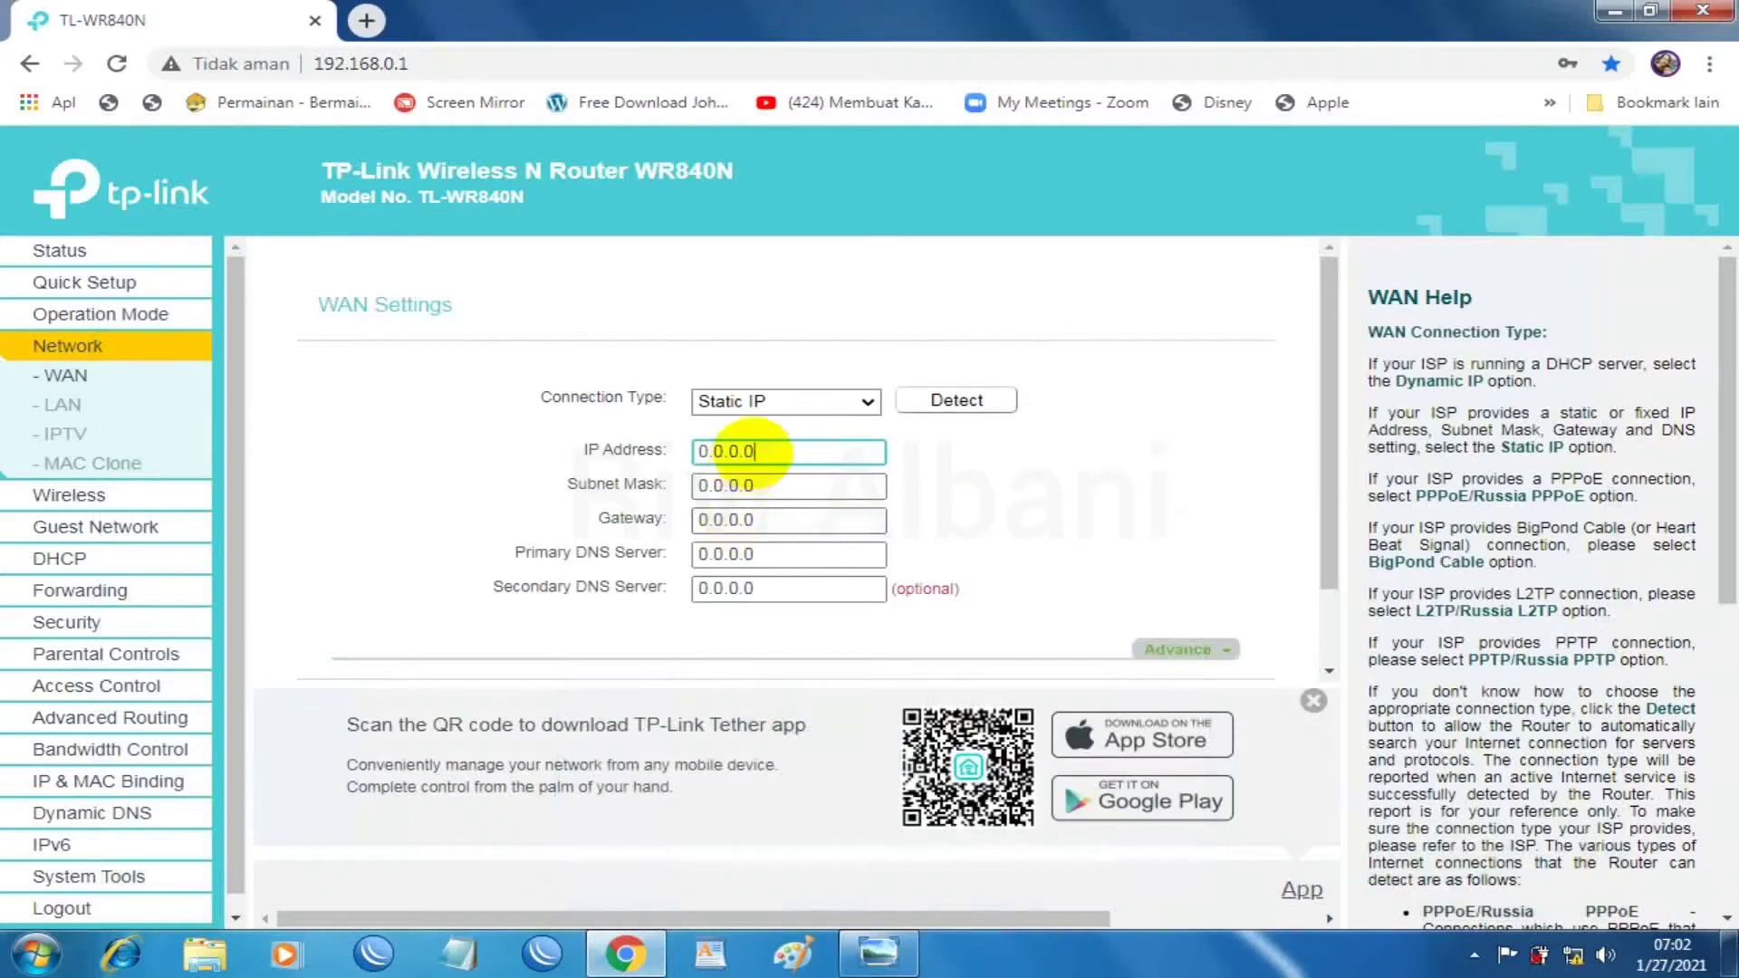
{"action": "left_click", "coordinate": [753, 451]}
{"action": "double_click", "coordinate": [753, 451]}
{"action": "type", "text": "192.168.90.200"}
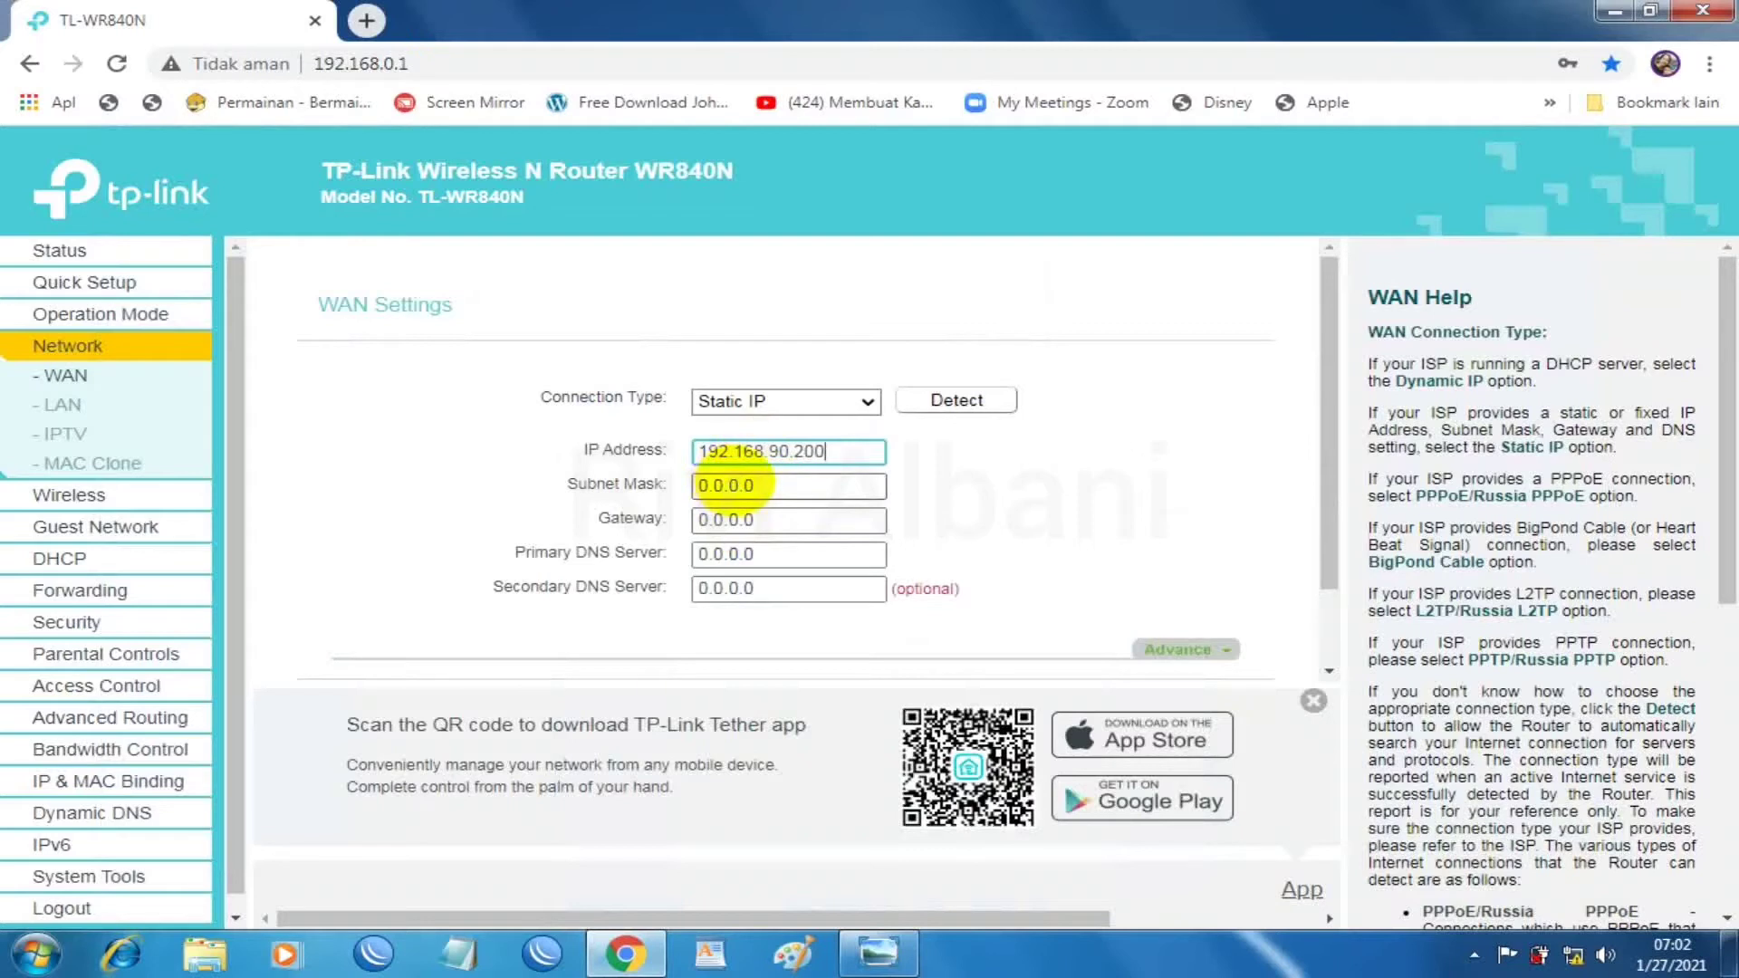
{"action": "key", "text": "Tab"}
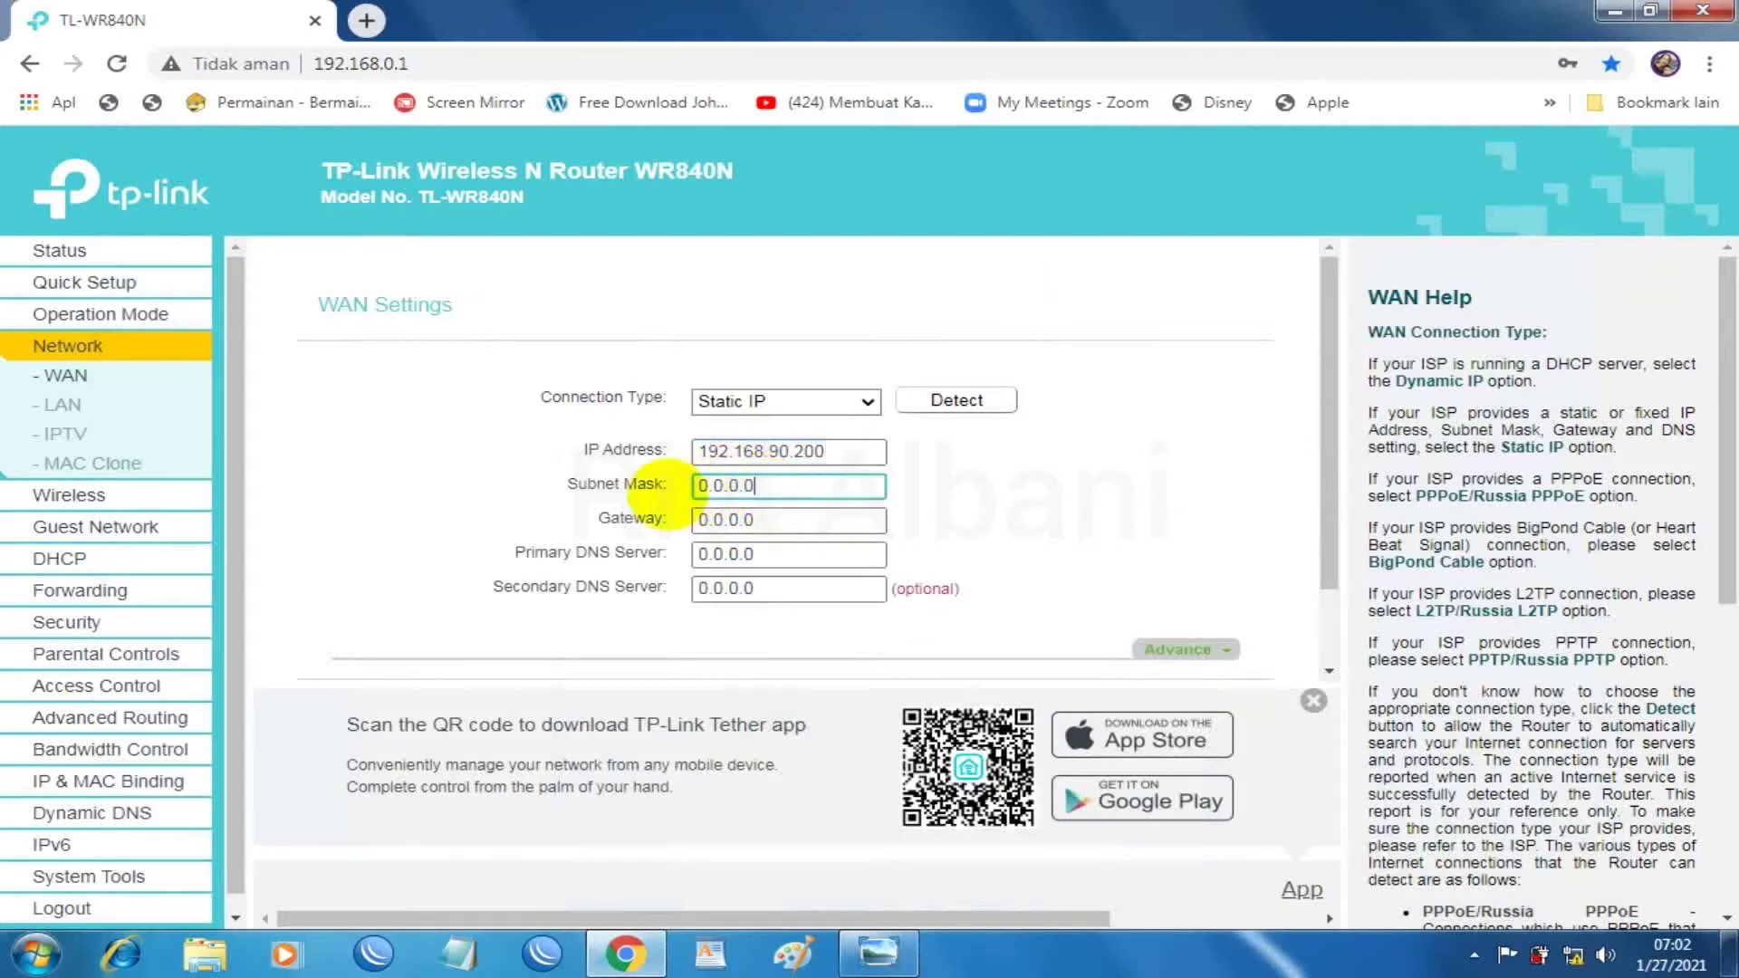
{"action": "type", "text": "255.255.255.0"}
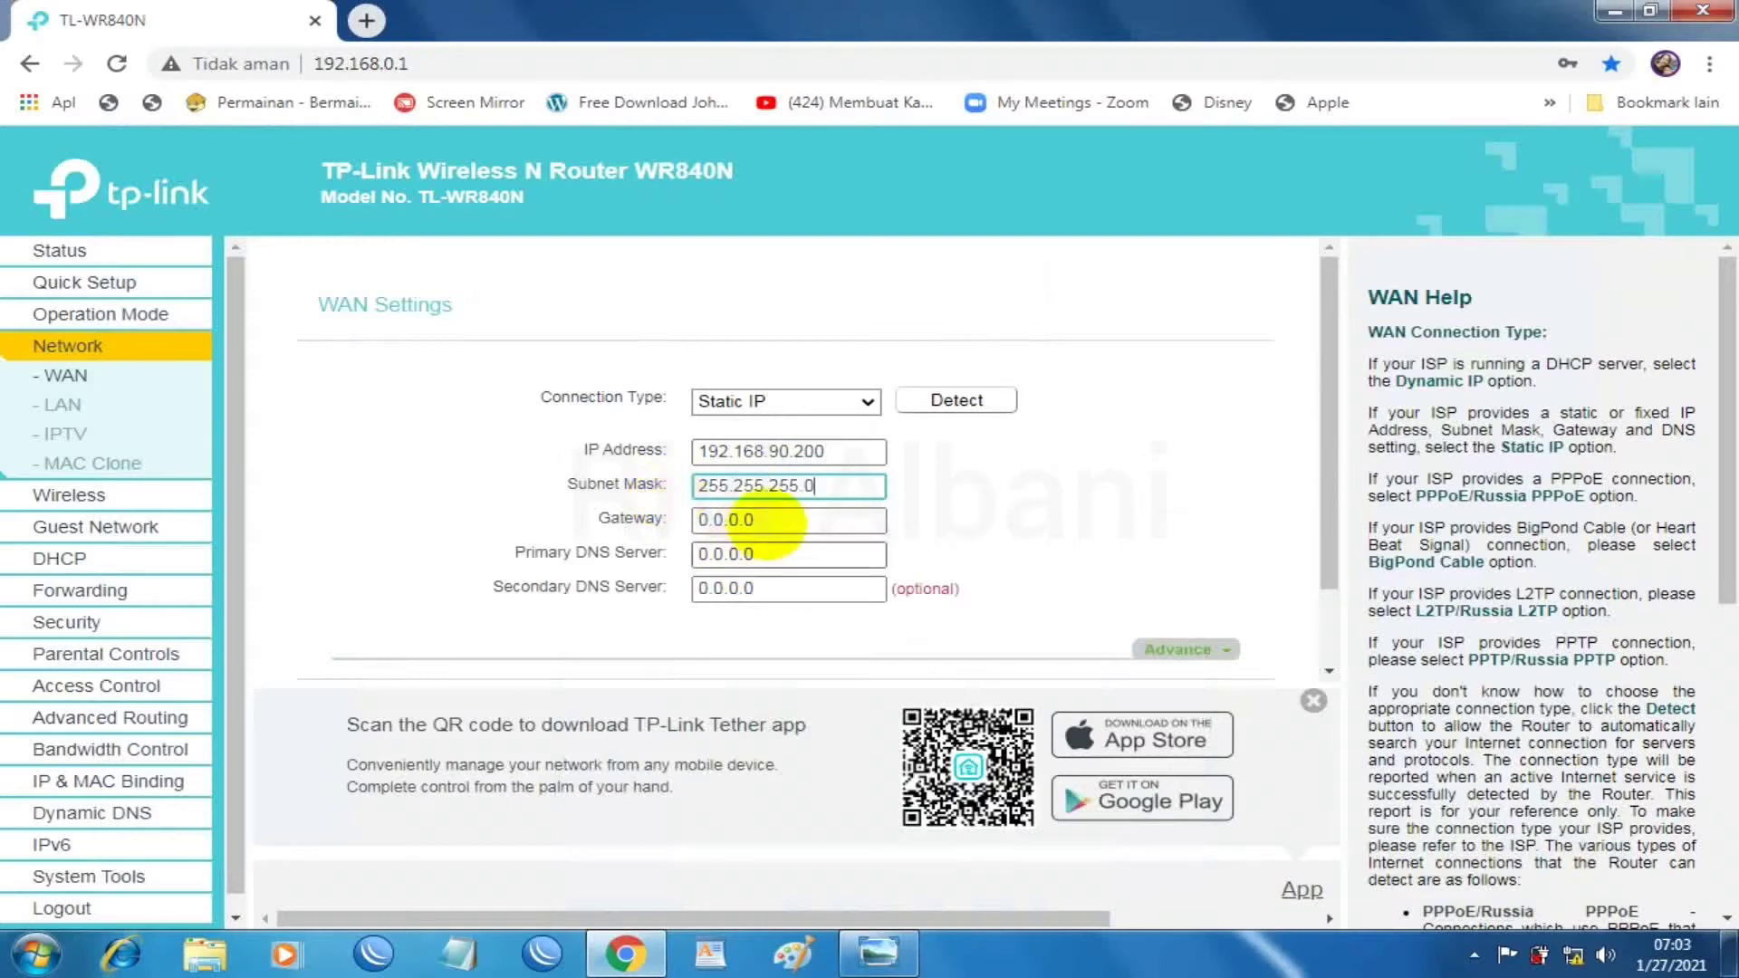
- Set gateway and primary DNS to 192.168.90.1 and save the WAN settings
{"action": "left_click", "coordinate": [764, 521]}
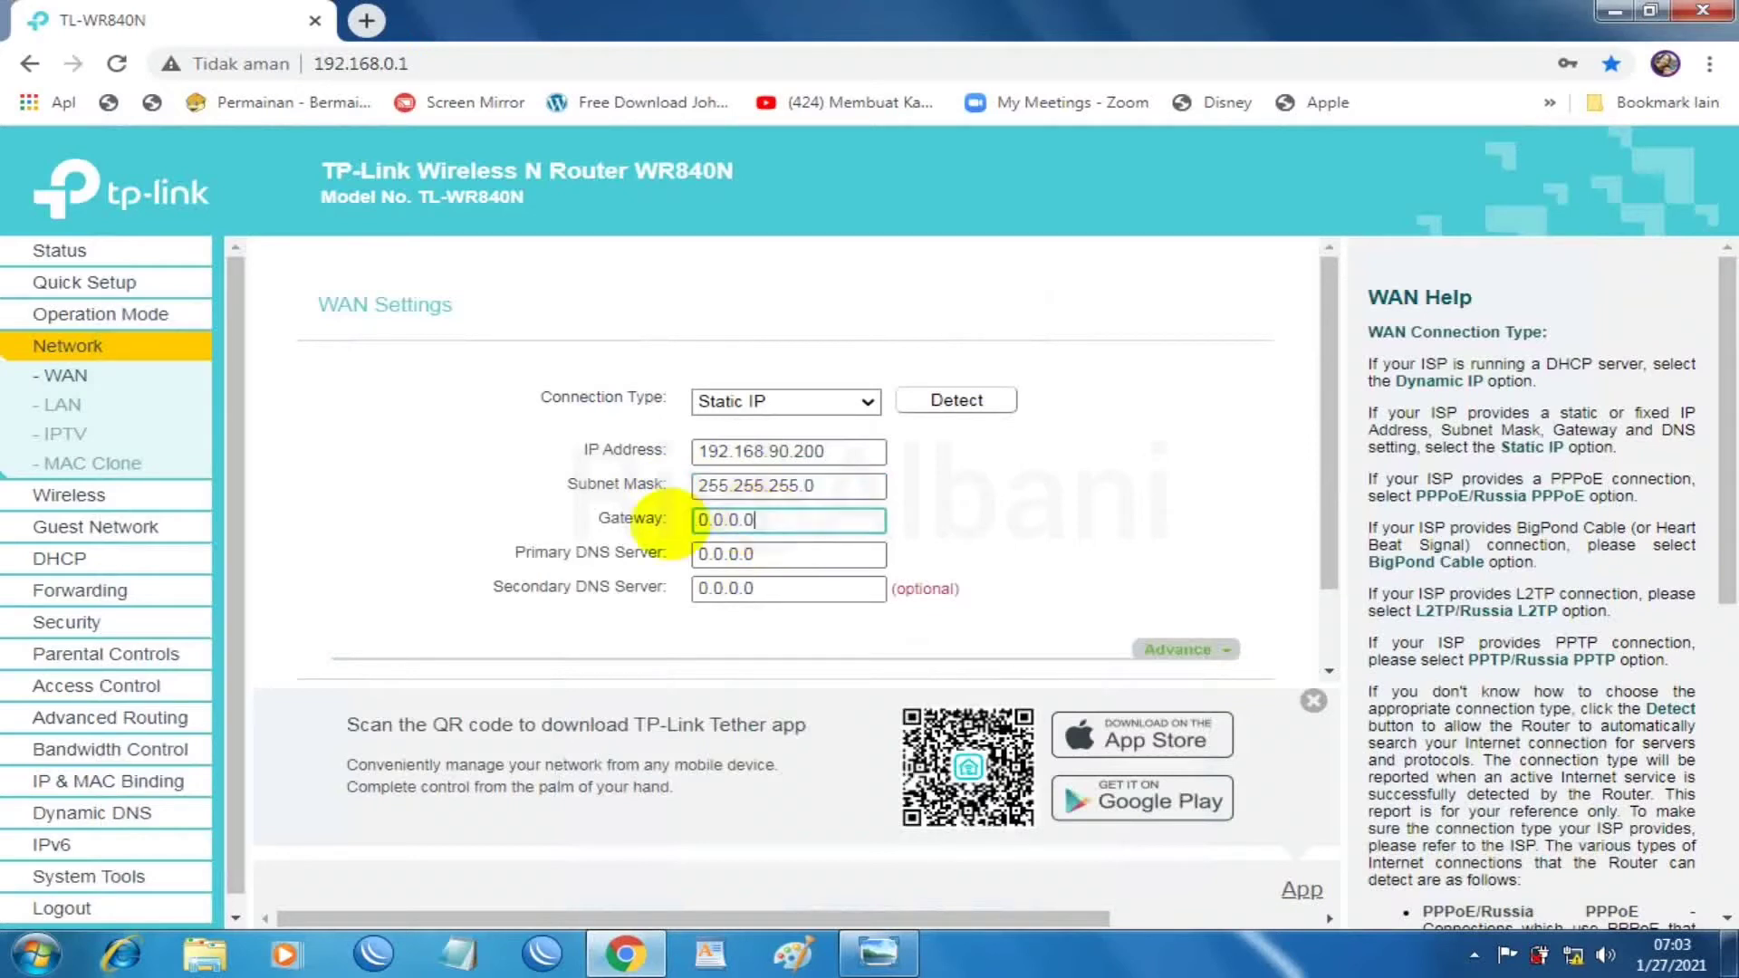
{"action": "left_click_drag", "start_coordinate": [764, 521], "coordinate": [671, 524]}
{"action": "type", "text": "192.168.90.1"}
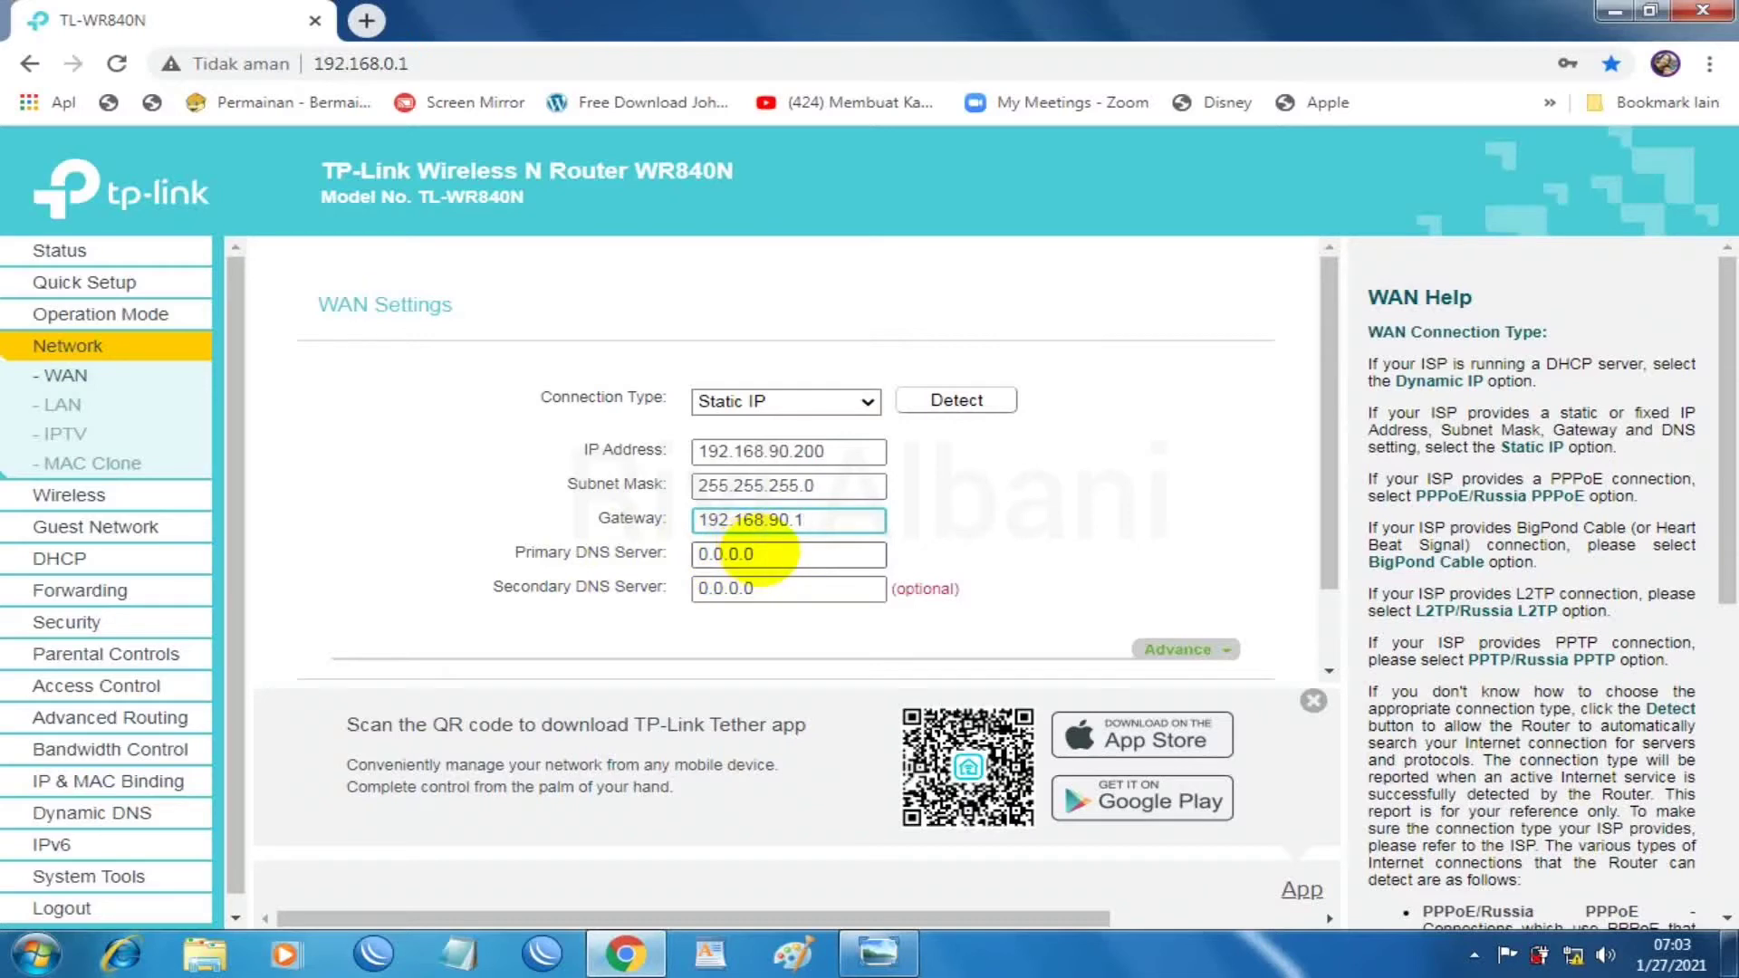
{"action": "key", "text": "Tab"}
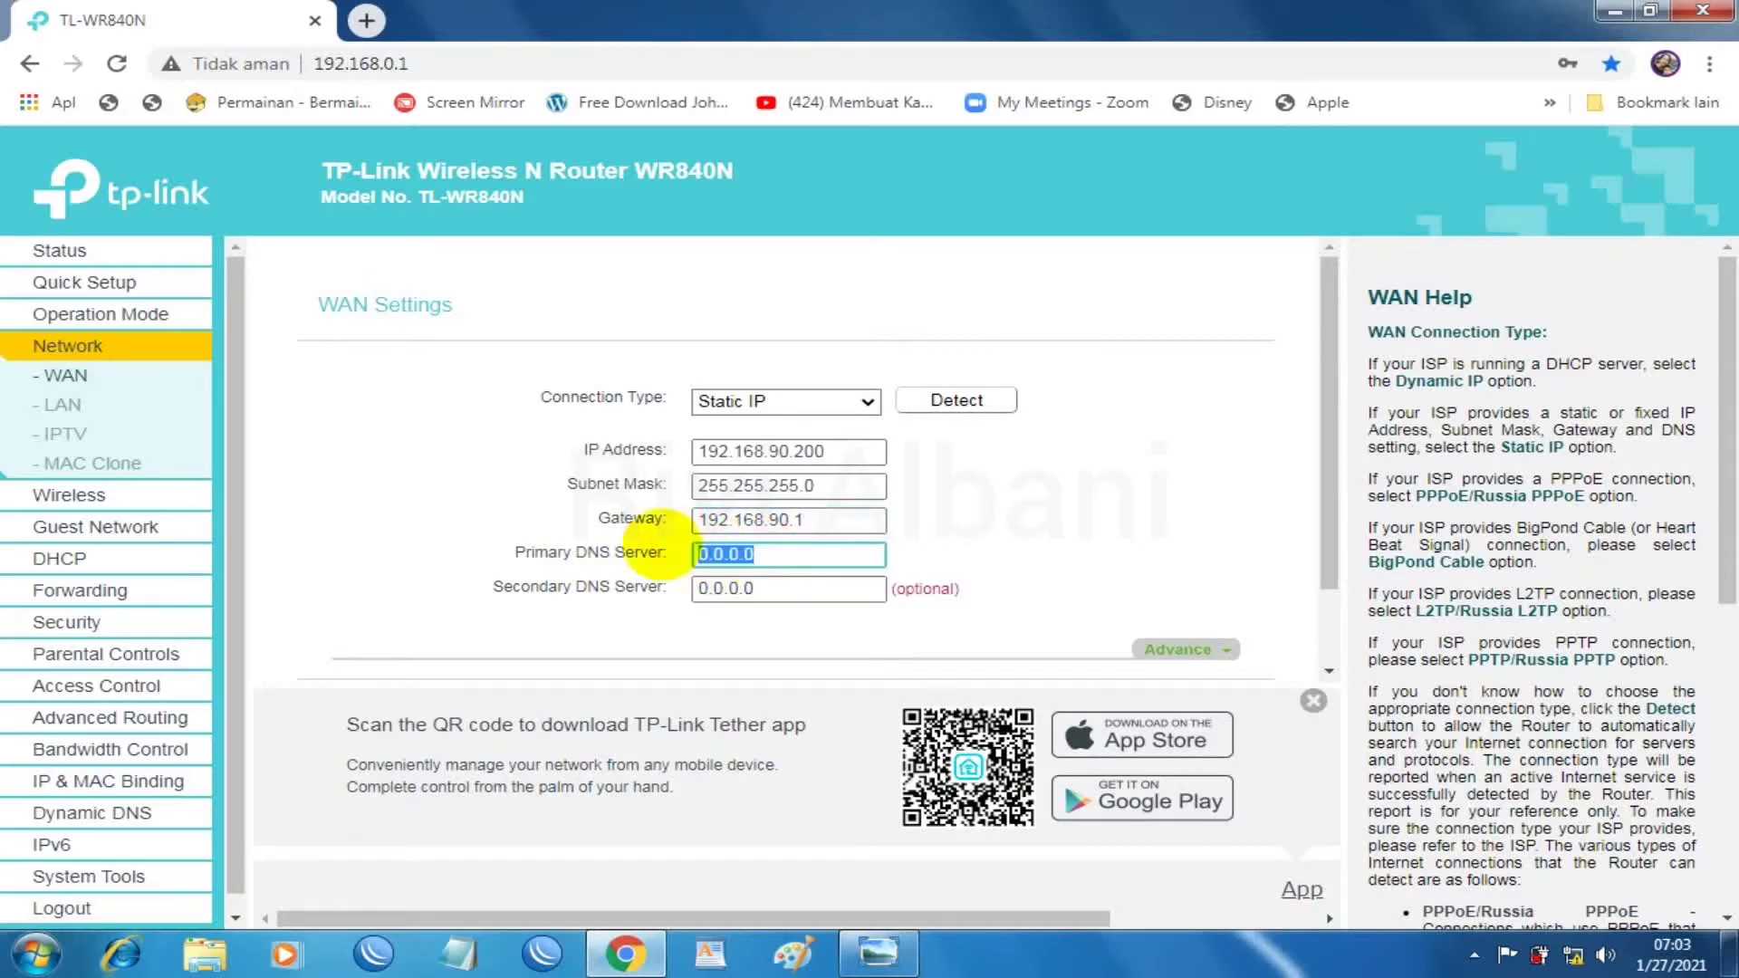
{"action": "type", "text": "192.168.90"}
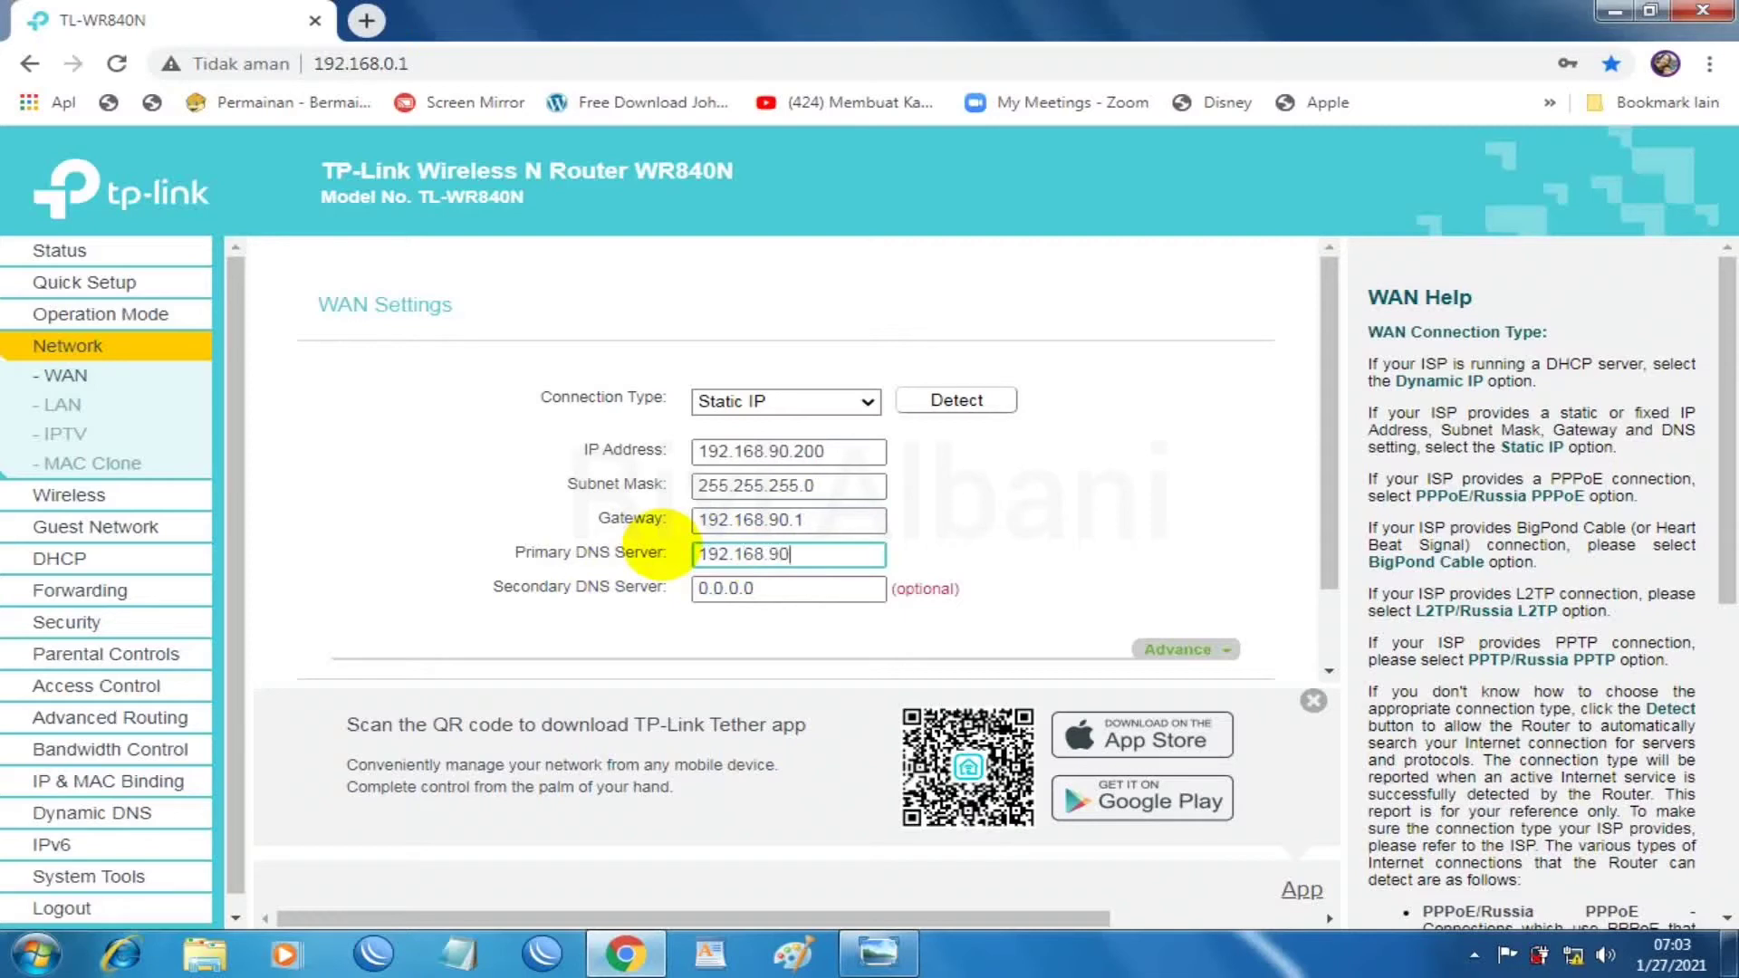
{"action": "type", "text": ".1"}
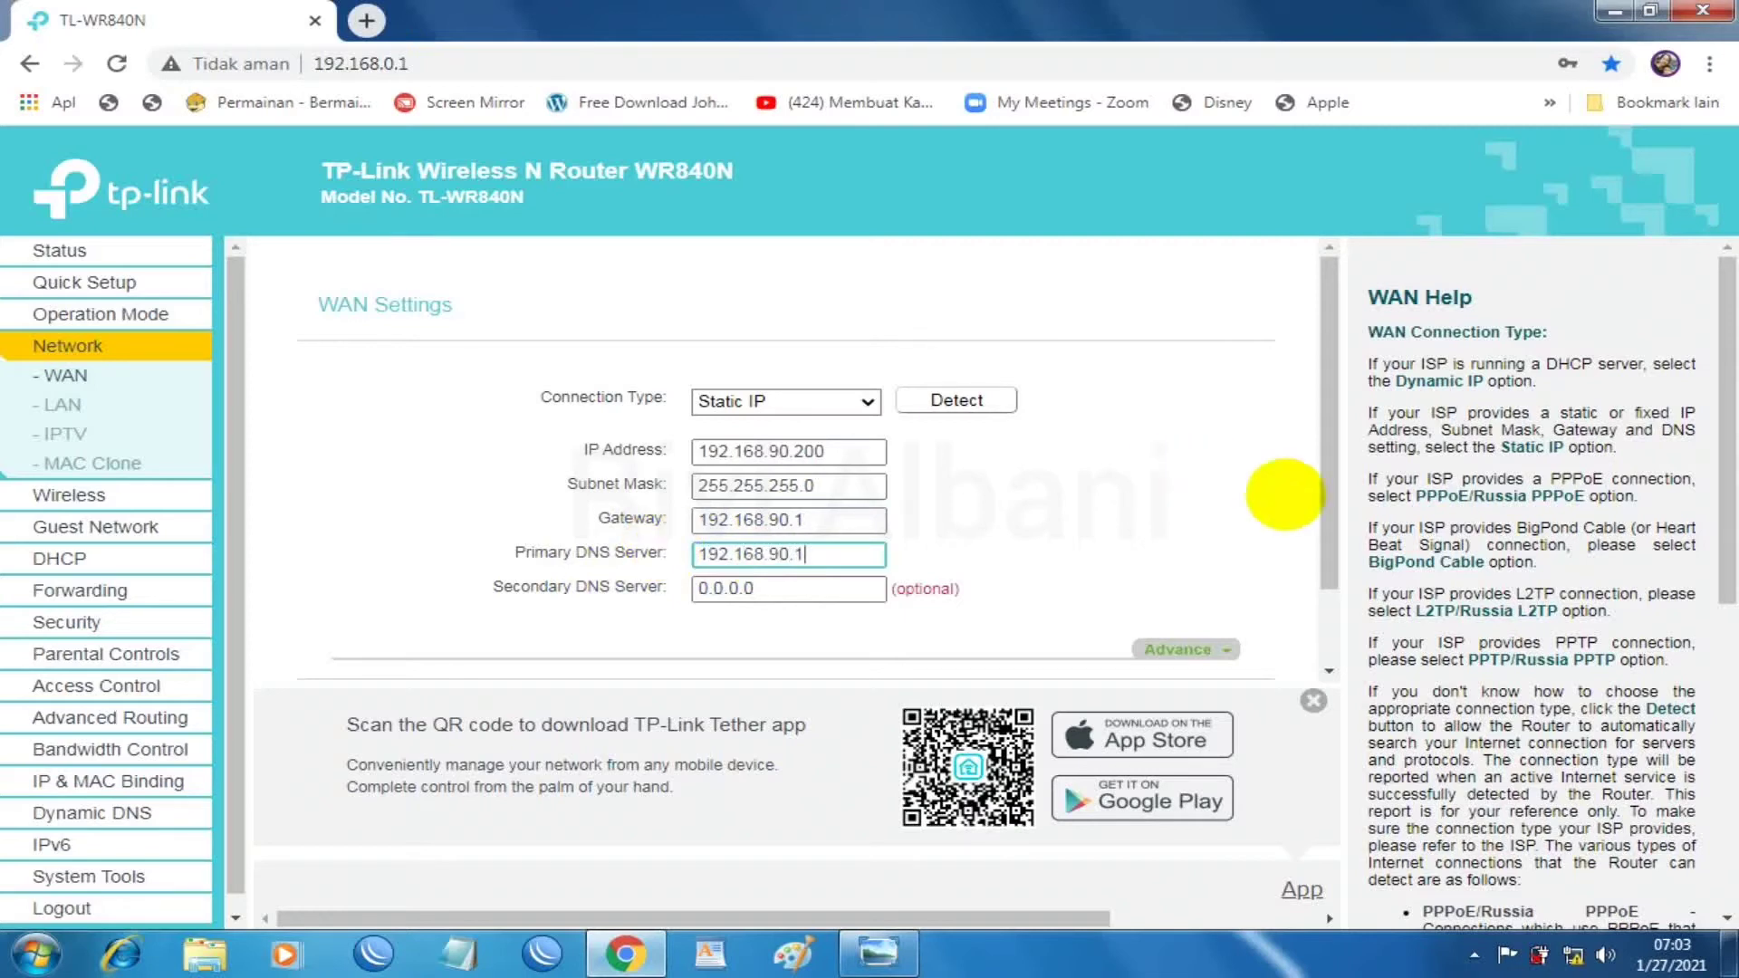
{"action": "left_click_drag", "start_coordinate": [1329, 512], "coordinate": [1329, 666]}
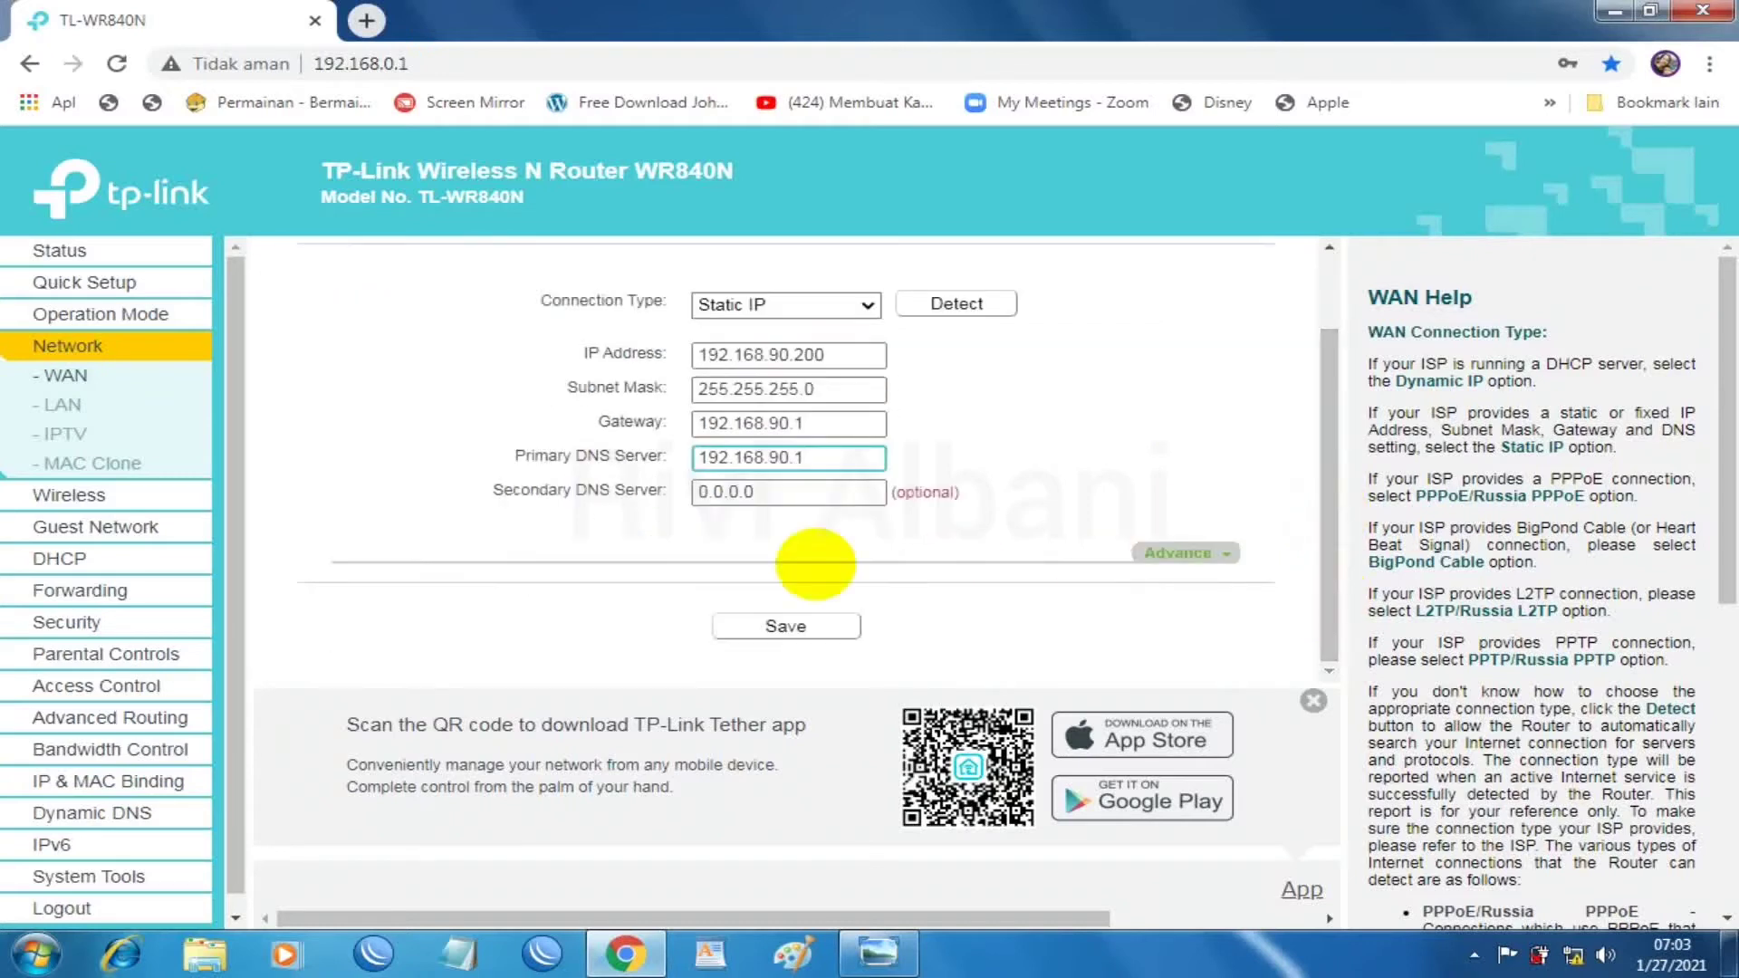
{"action": "left_click", "coordinate": [786, 627]}
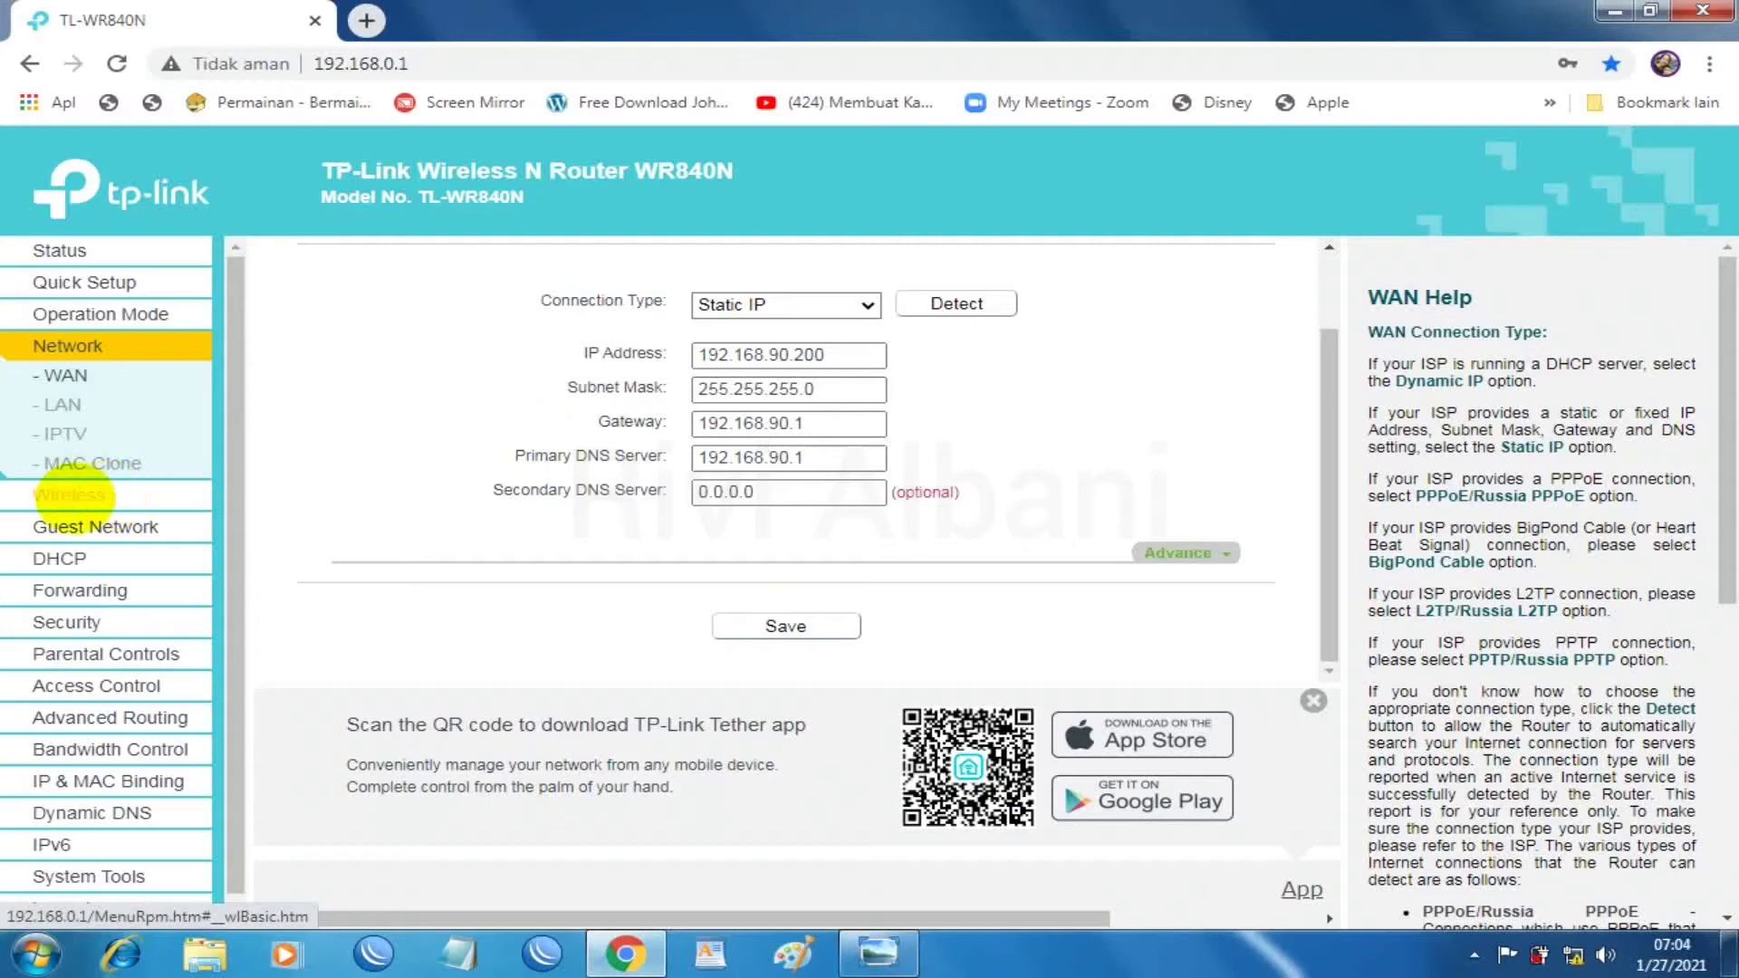
- Disable WPS on the Wireless > WPS page
{"action": "left_click", "coordinate": [74, 496]}
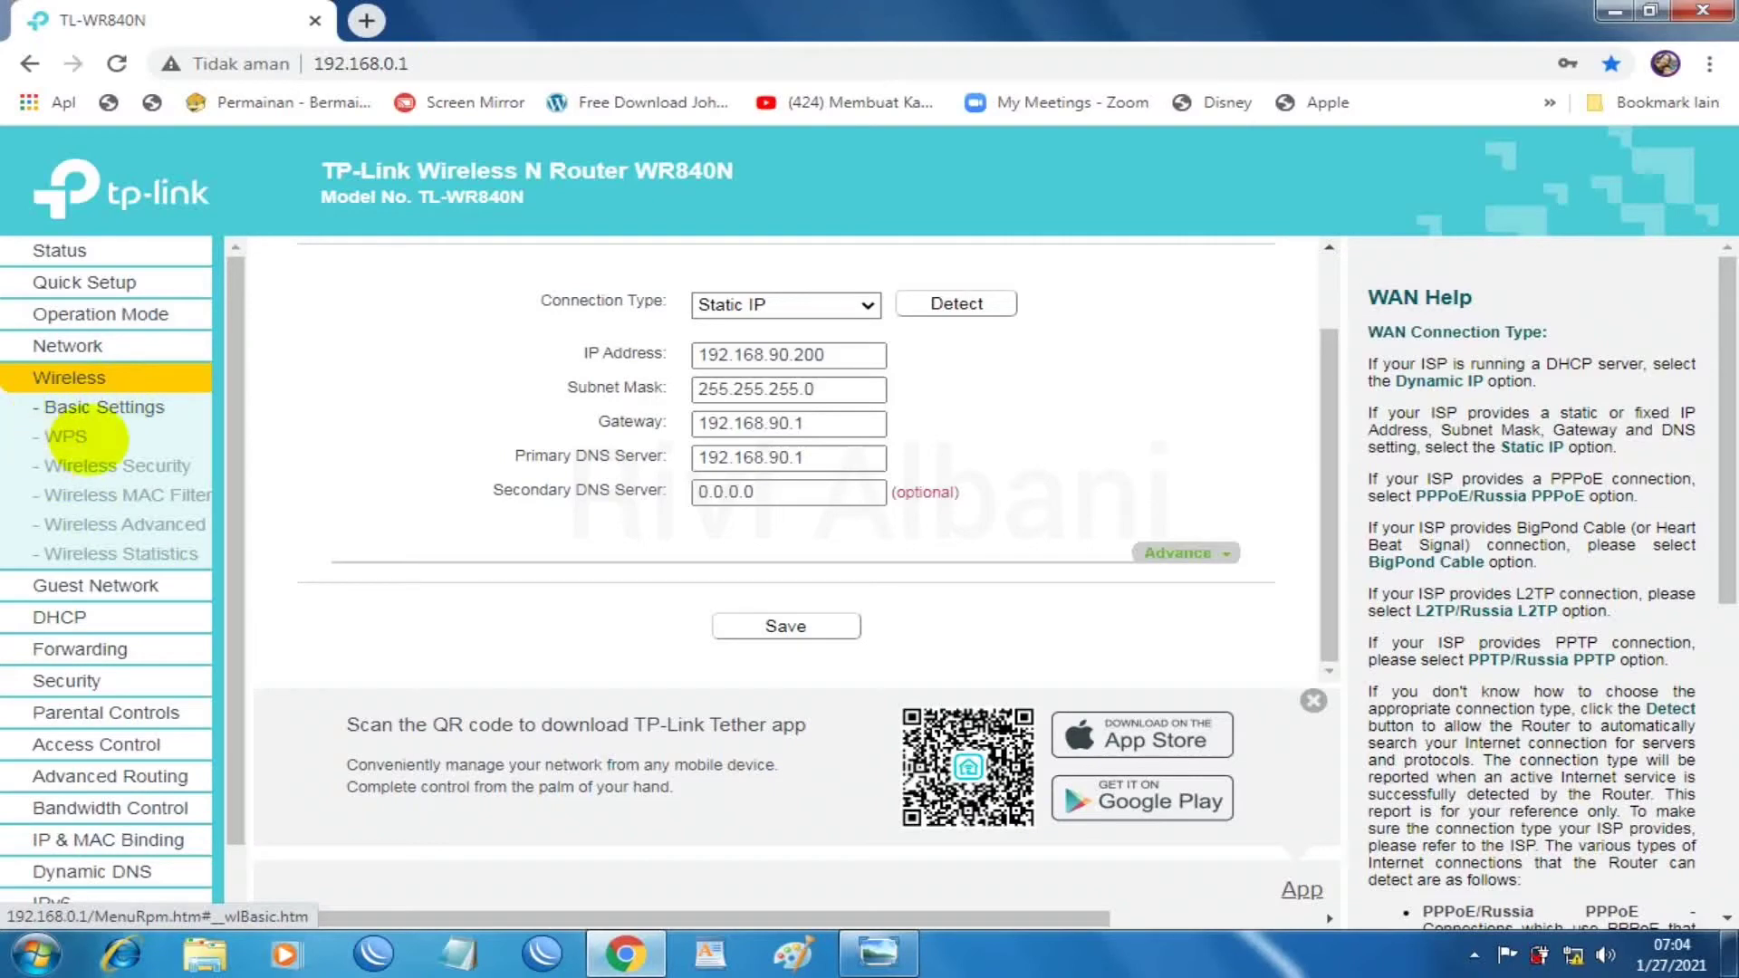
{"action": "left_click", "coordinate": [54, 413]}
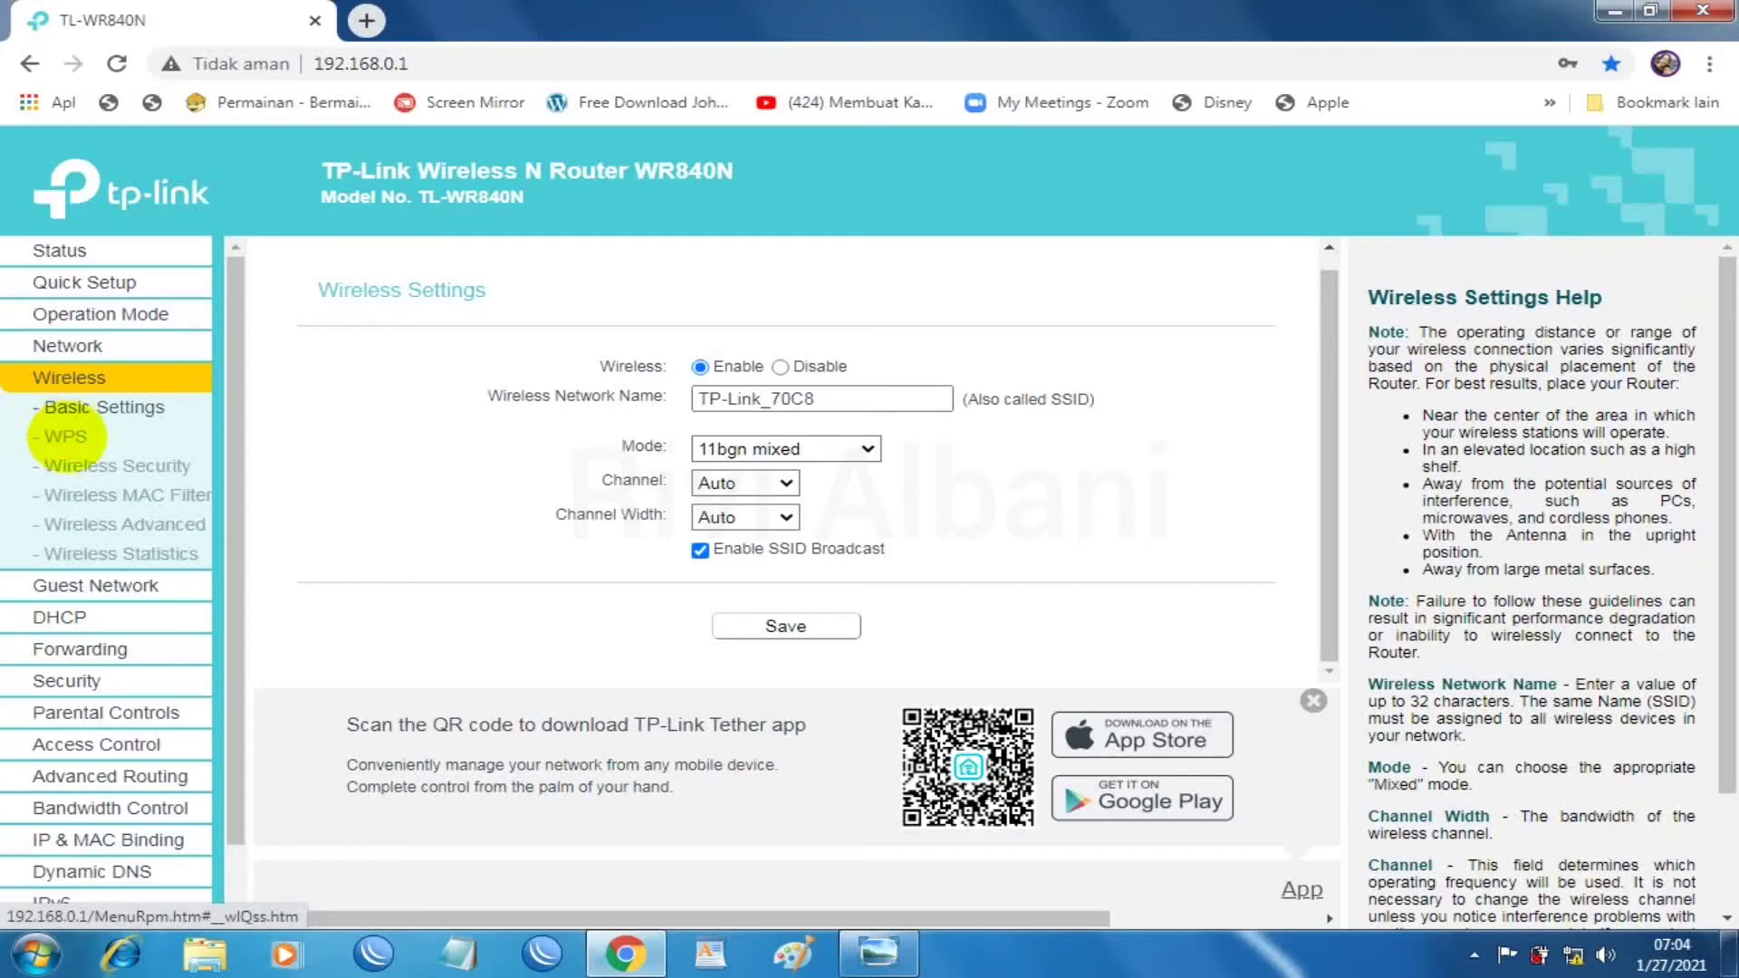
{"action": "left_click", "coordinate": [68, 437]}
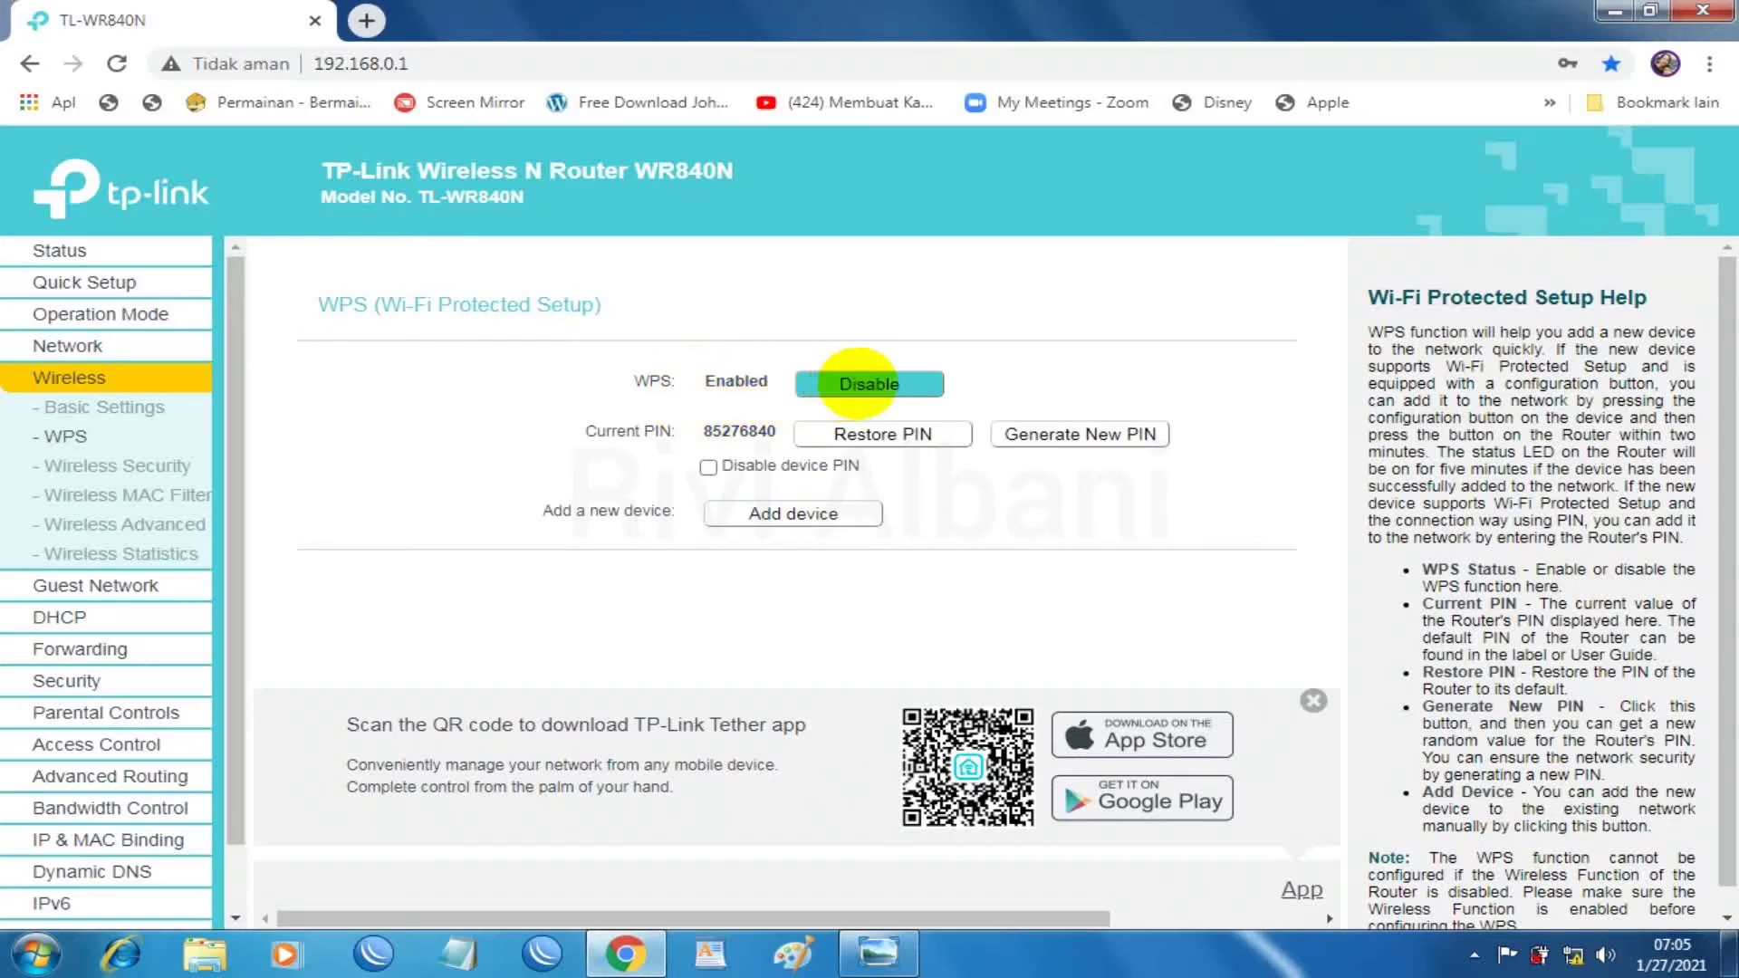
{"action": "left_click", "coordinate": [856, 383]}
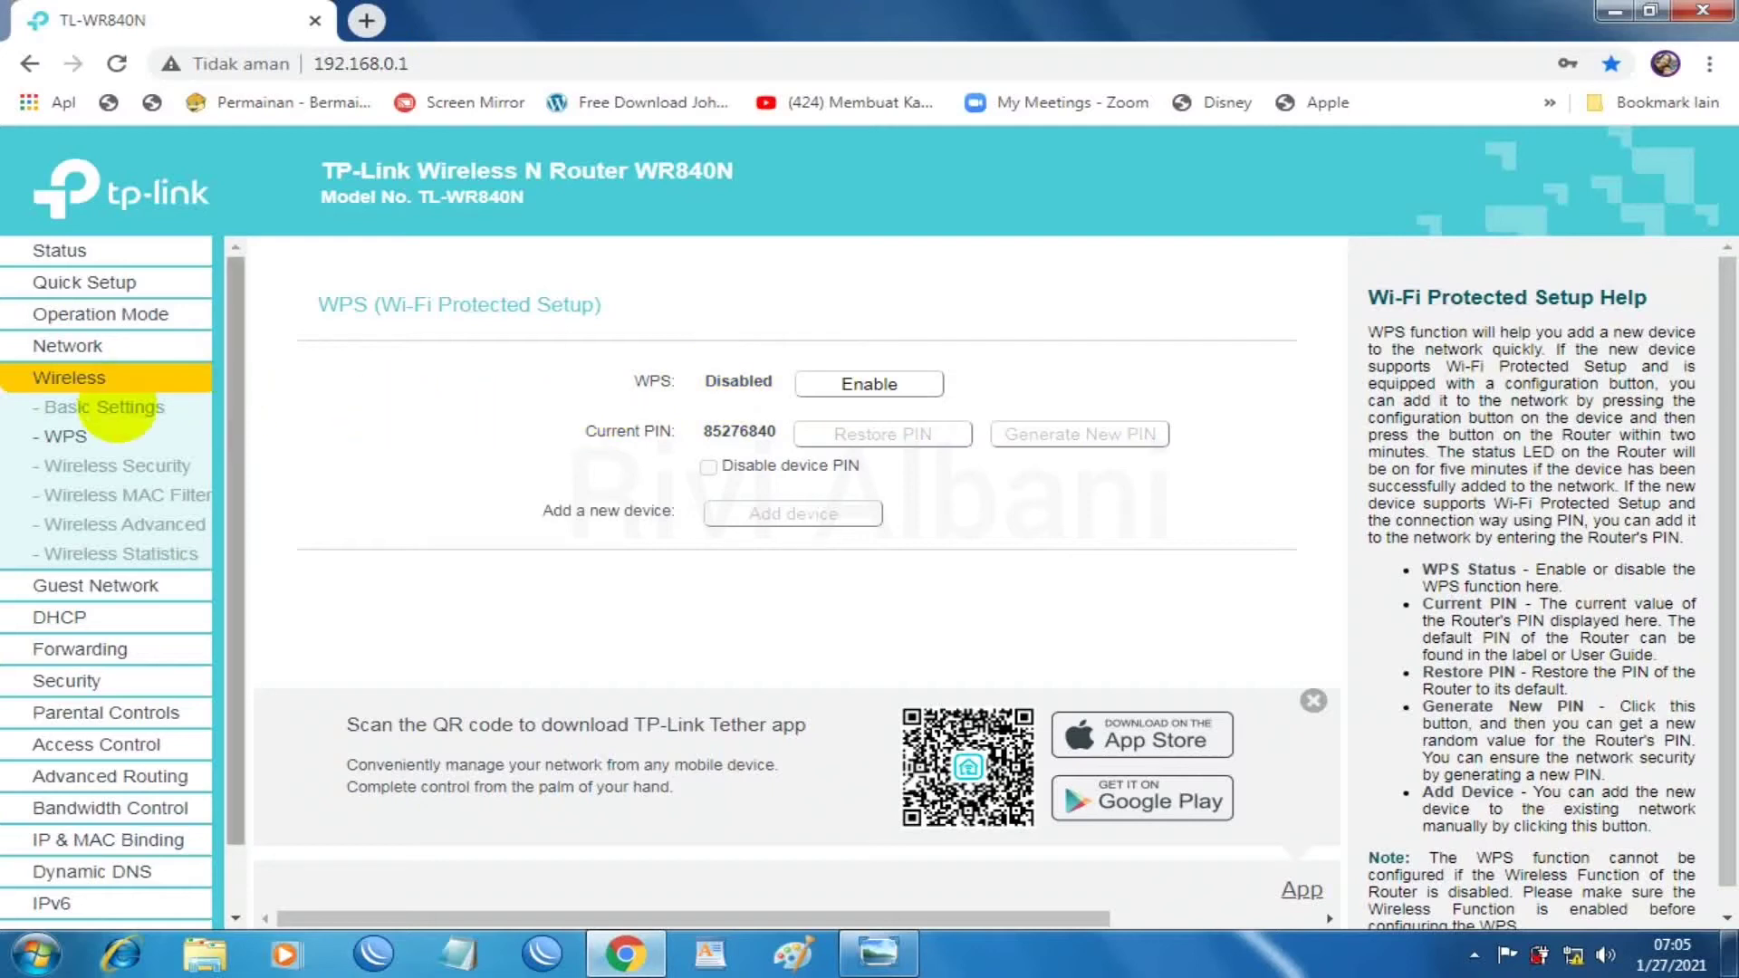
{"action": "left_click", "coordinate": [115, 408]}
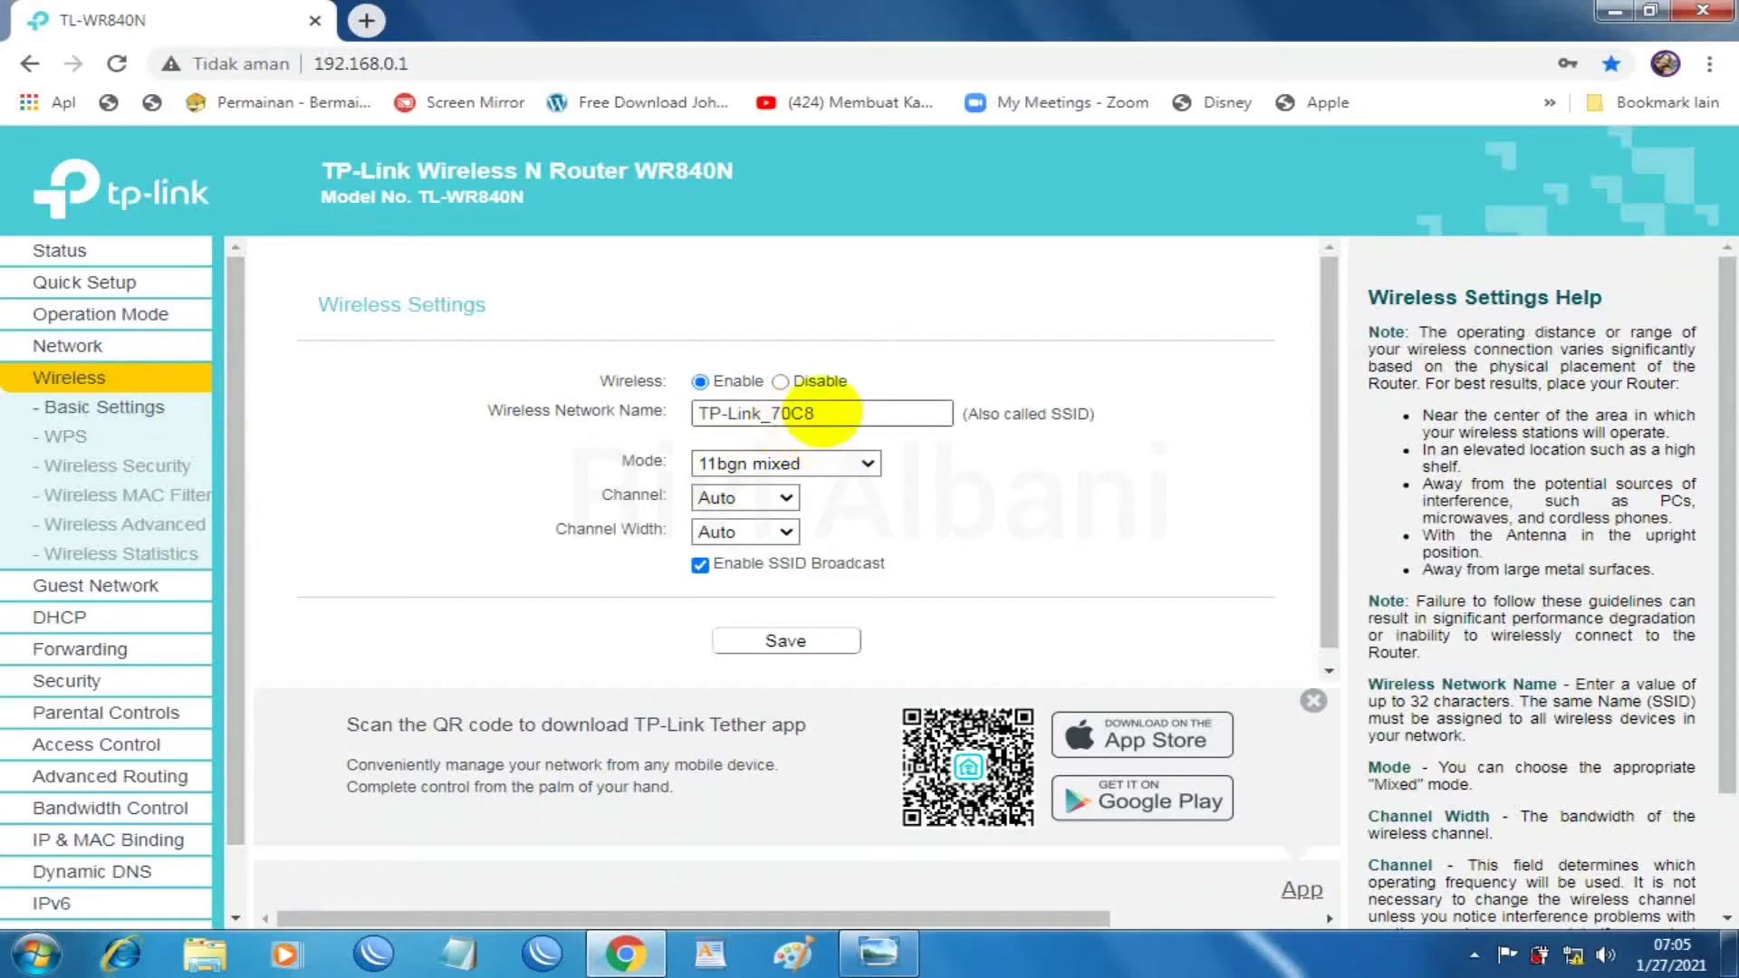
- Replace the network name TP-Link_70C8 with Hamdalah in Basic Settings and save
{"action": "left_click", "coordinate": [812, 413]}
{"action": "left_click_drag", "start_coordinate": [811, 413], "coordinate": [687, 417]}
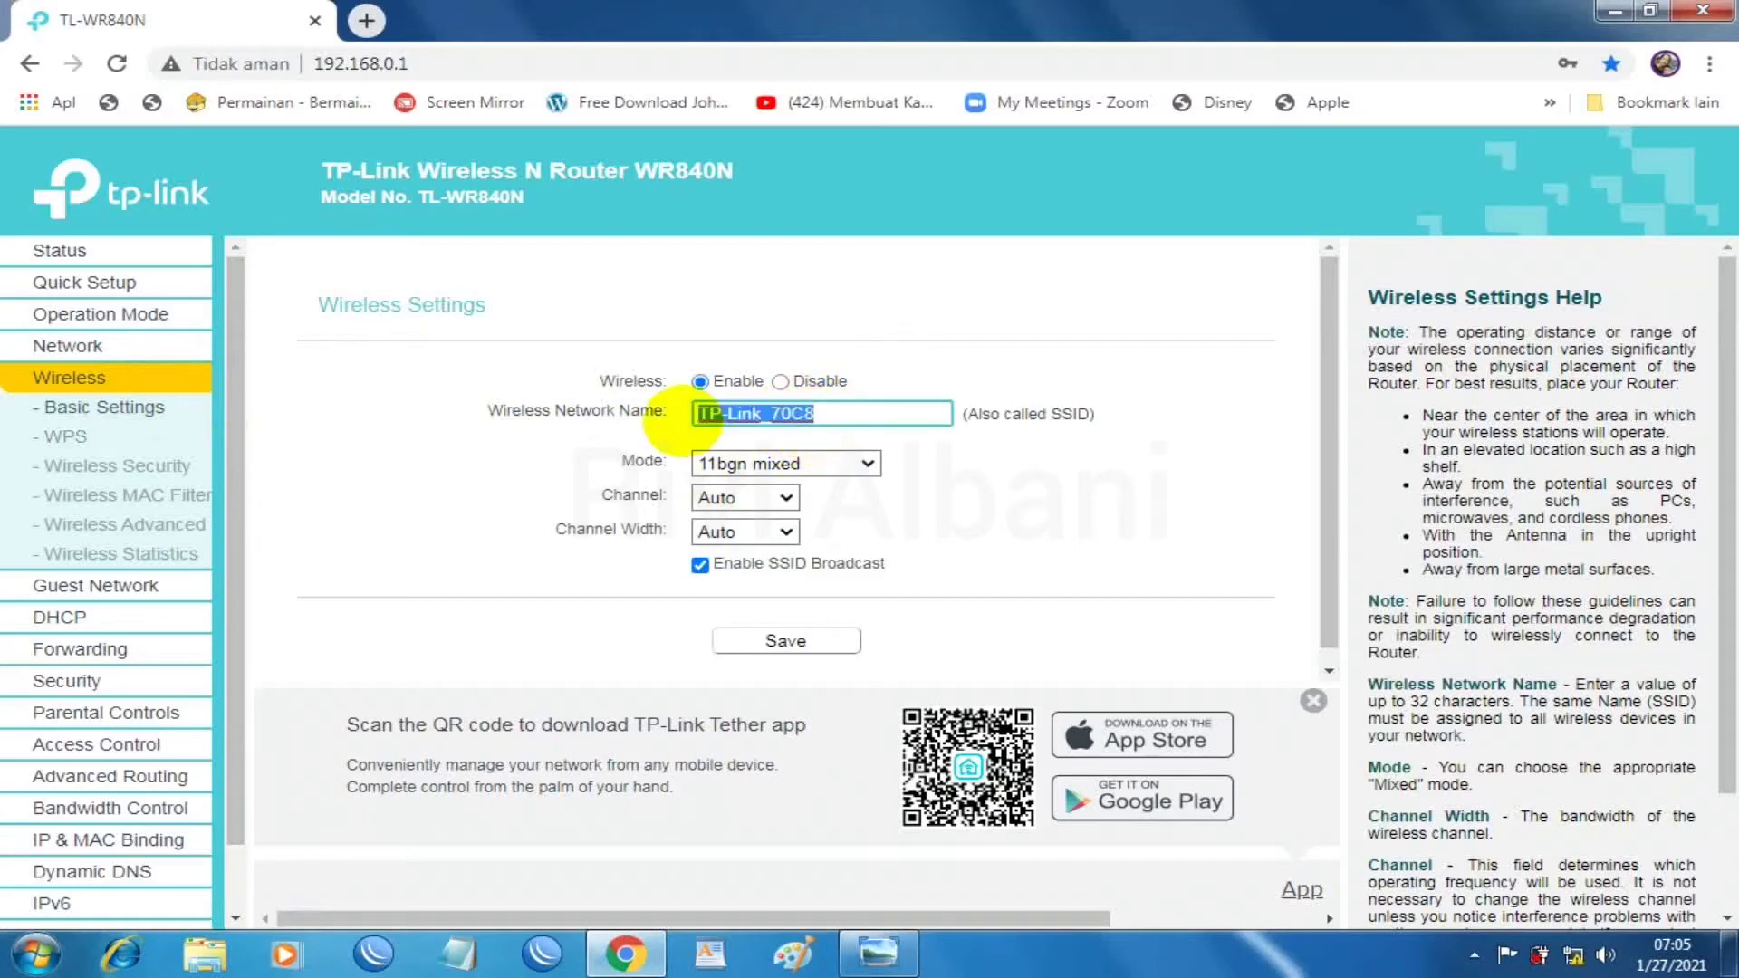
{"action": "type", "text": "H"}
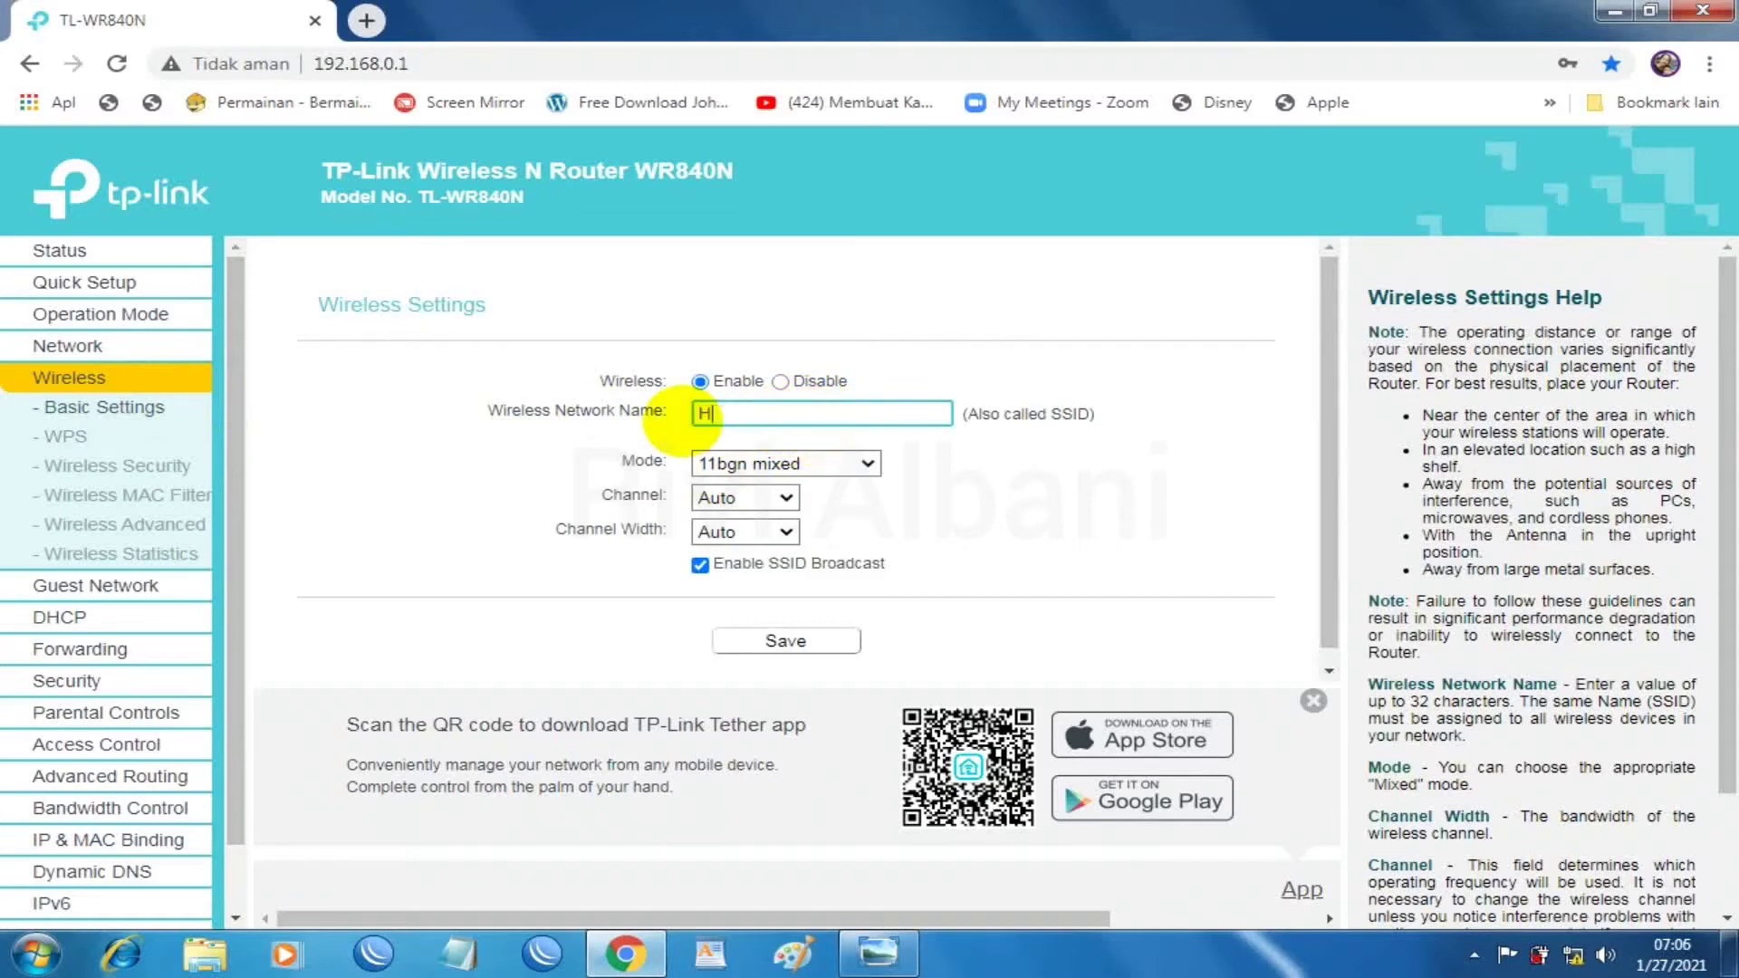
{"action": "type", "text": "amdalah"}
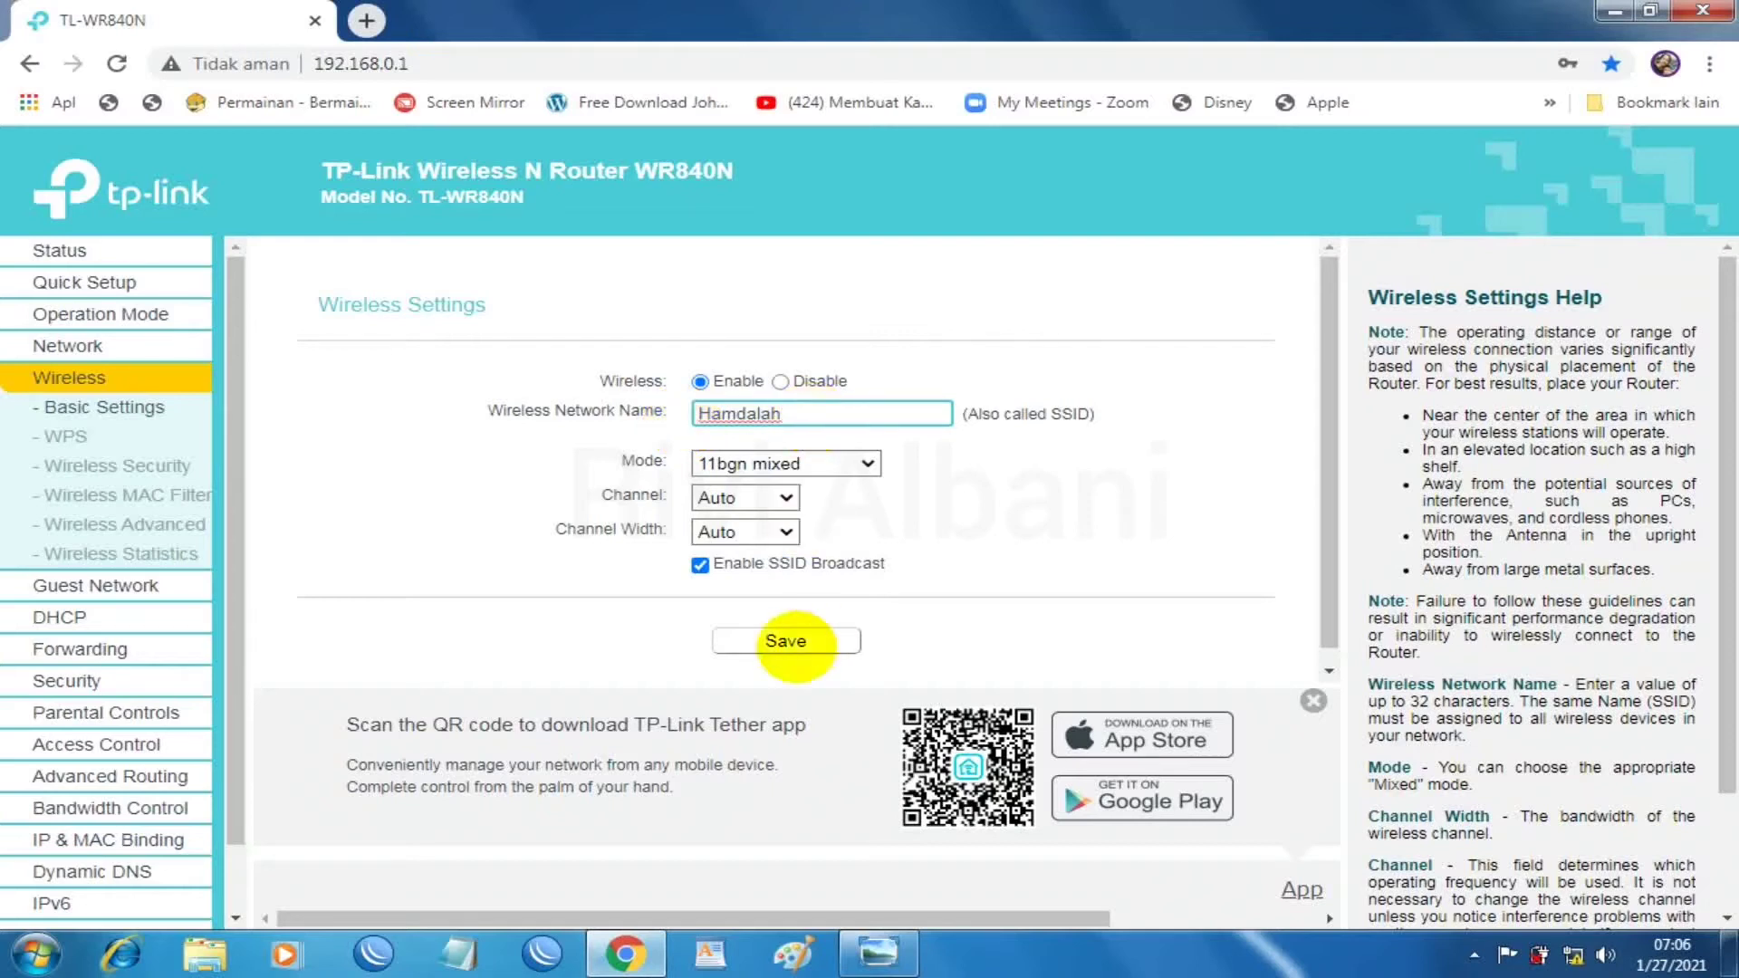
{"action": "left_click", "coordinate": [771, 639]}
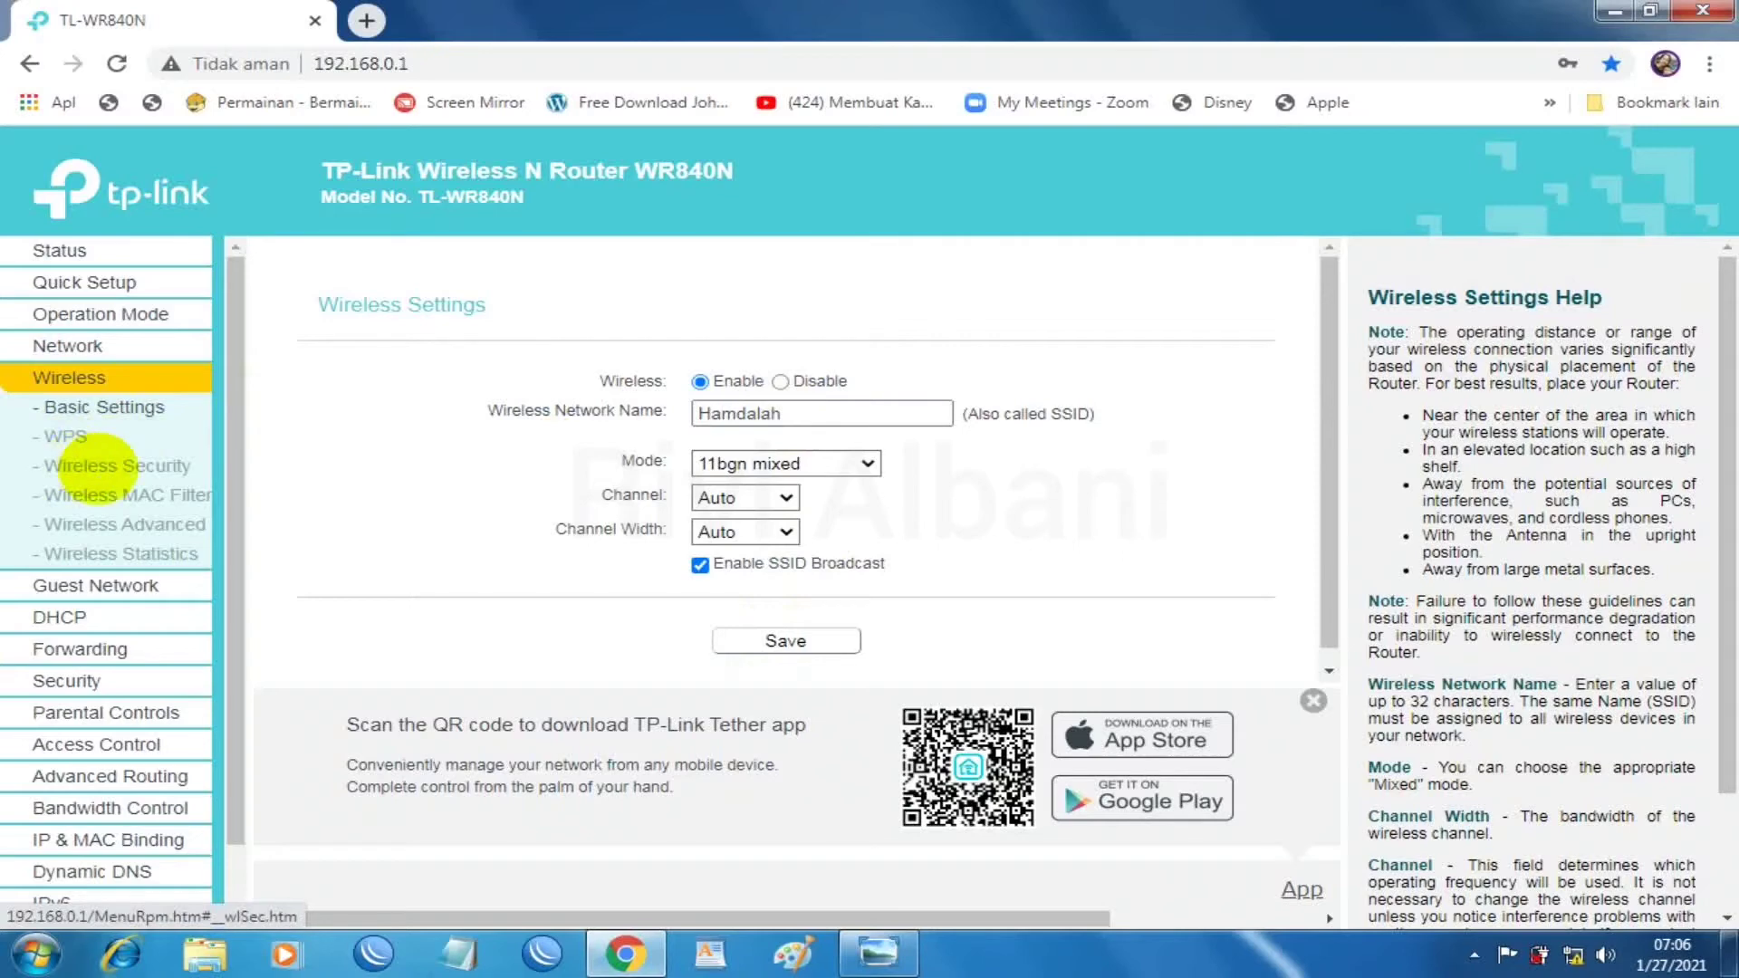
- In Wireless Security, type a new WPA/WPA2-Personal password and save it
{"action": "left_click", "coordinate": [96, 468]}
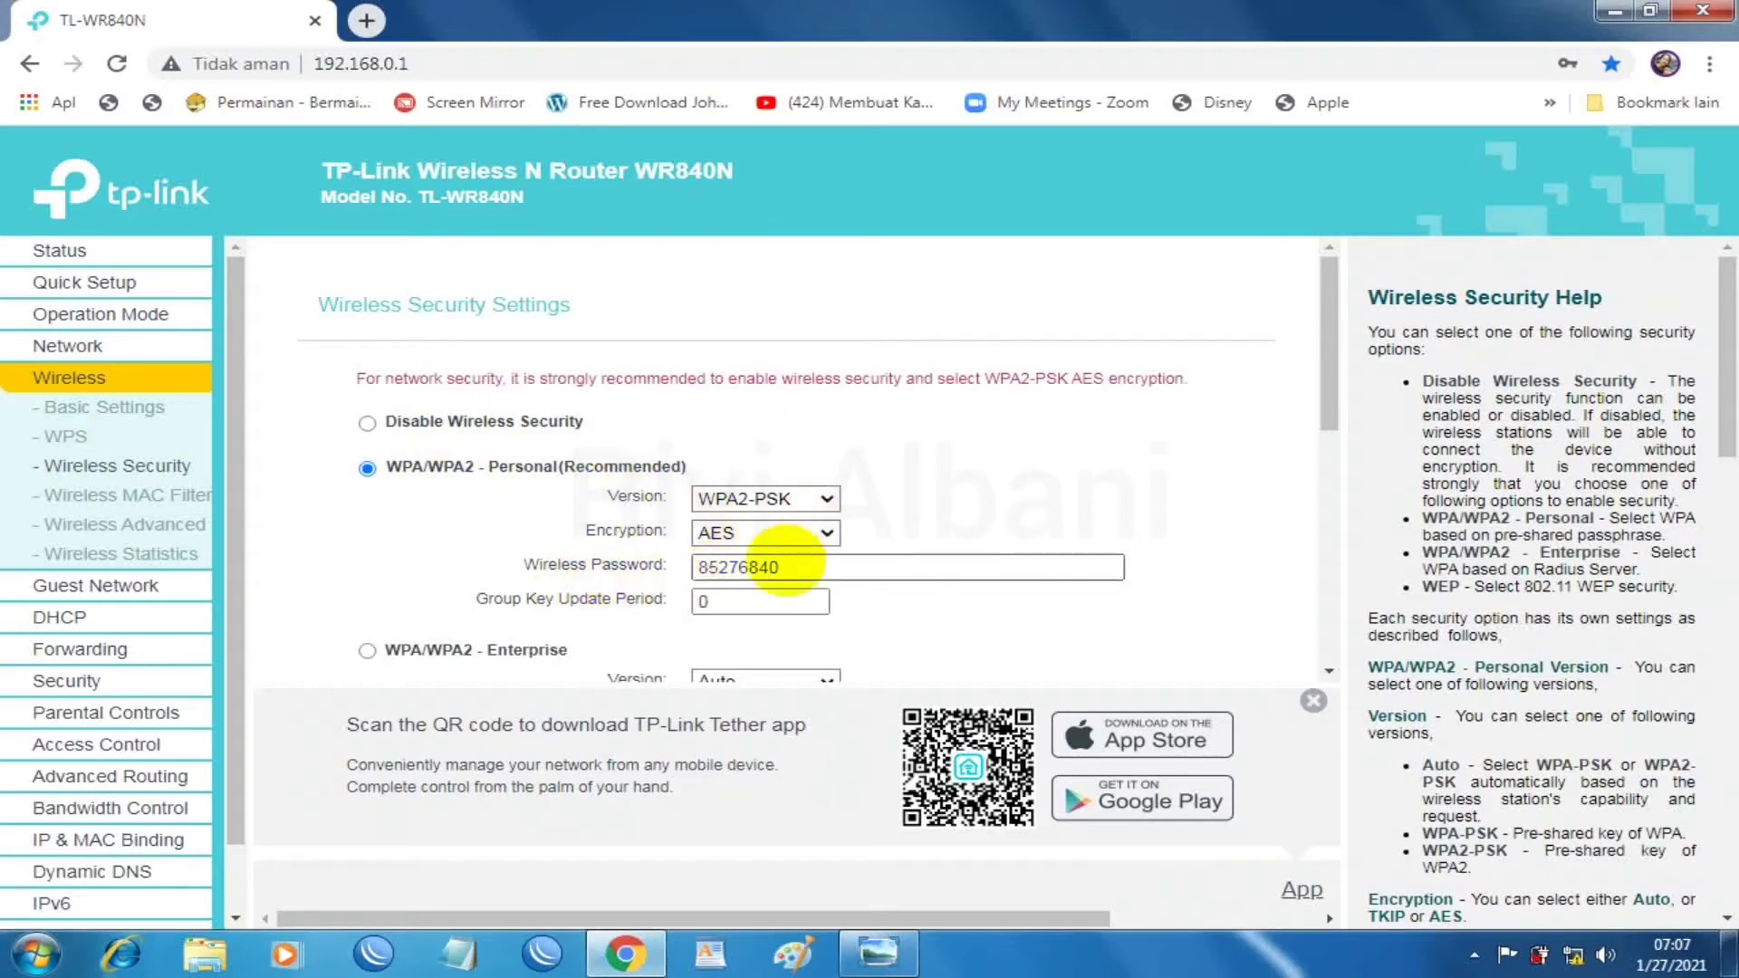
{"action": "left_click_drag", "start_coordinate": [779, 567], "coordinate": [680, 578]}
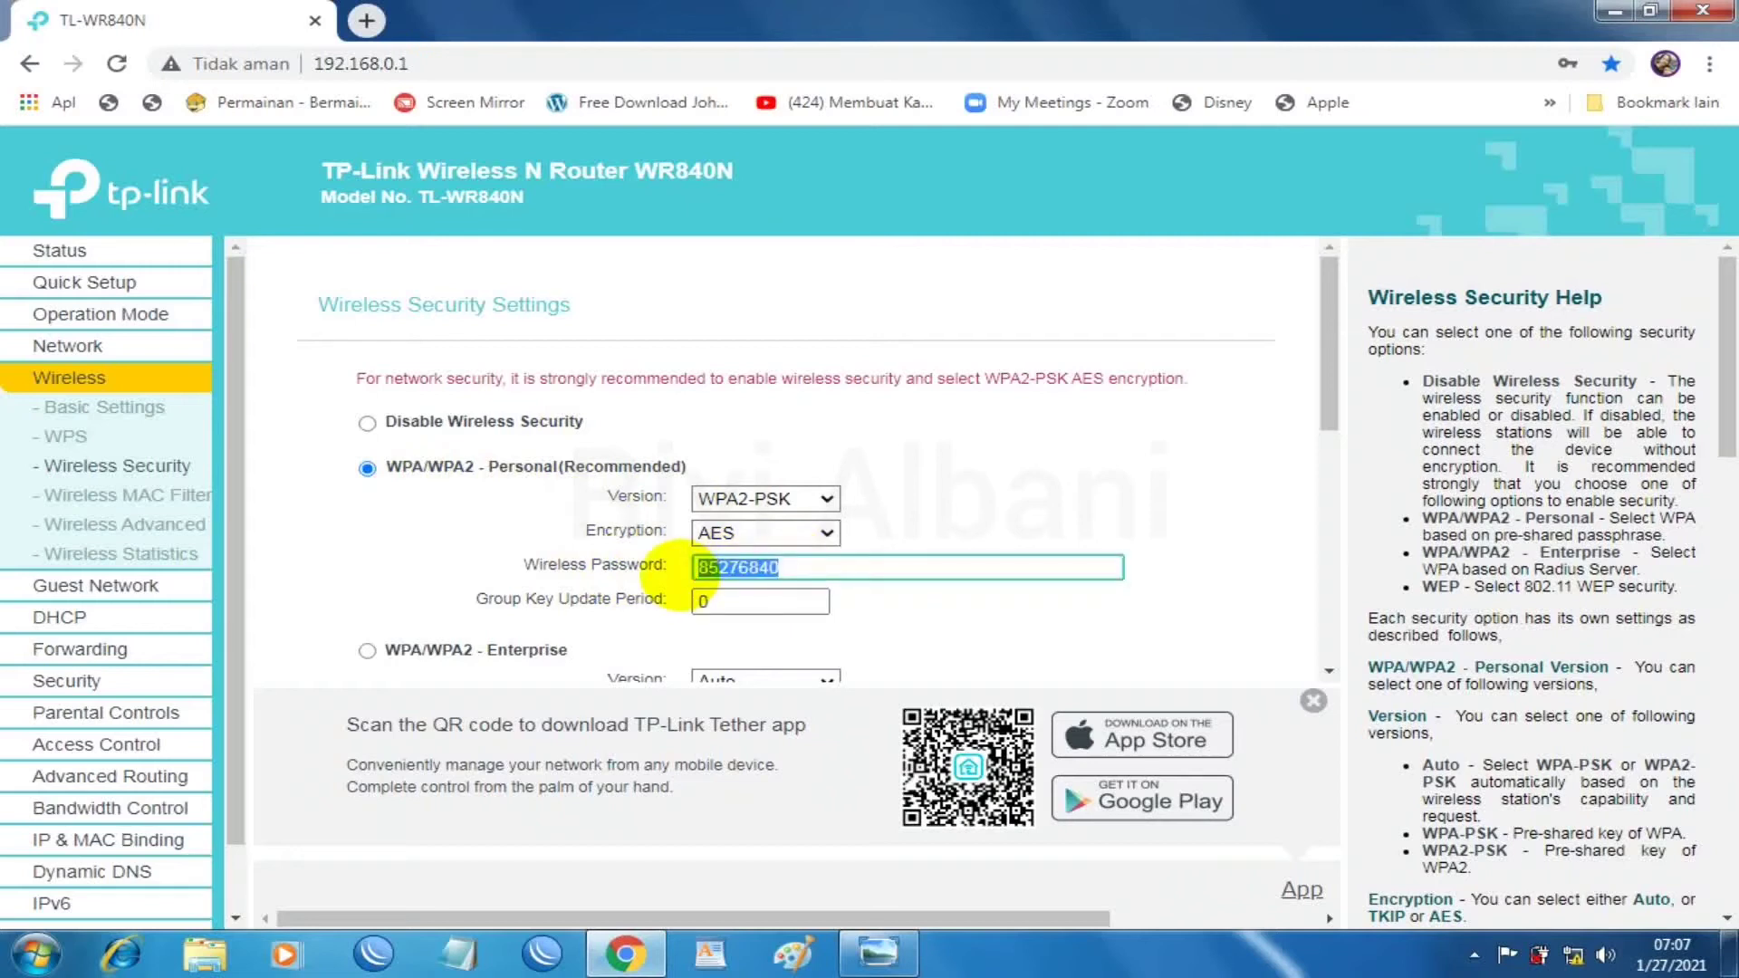
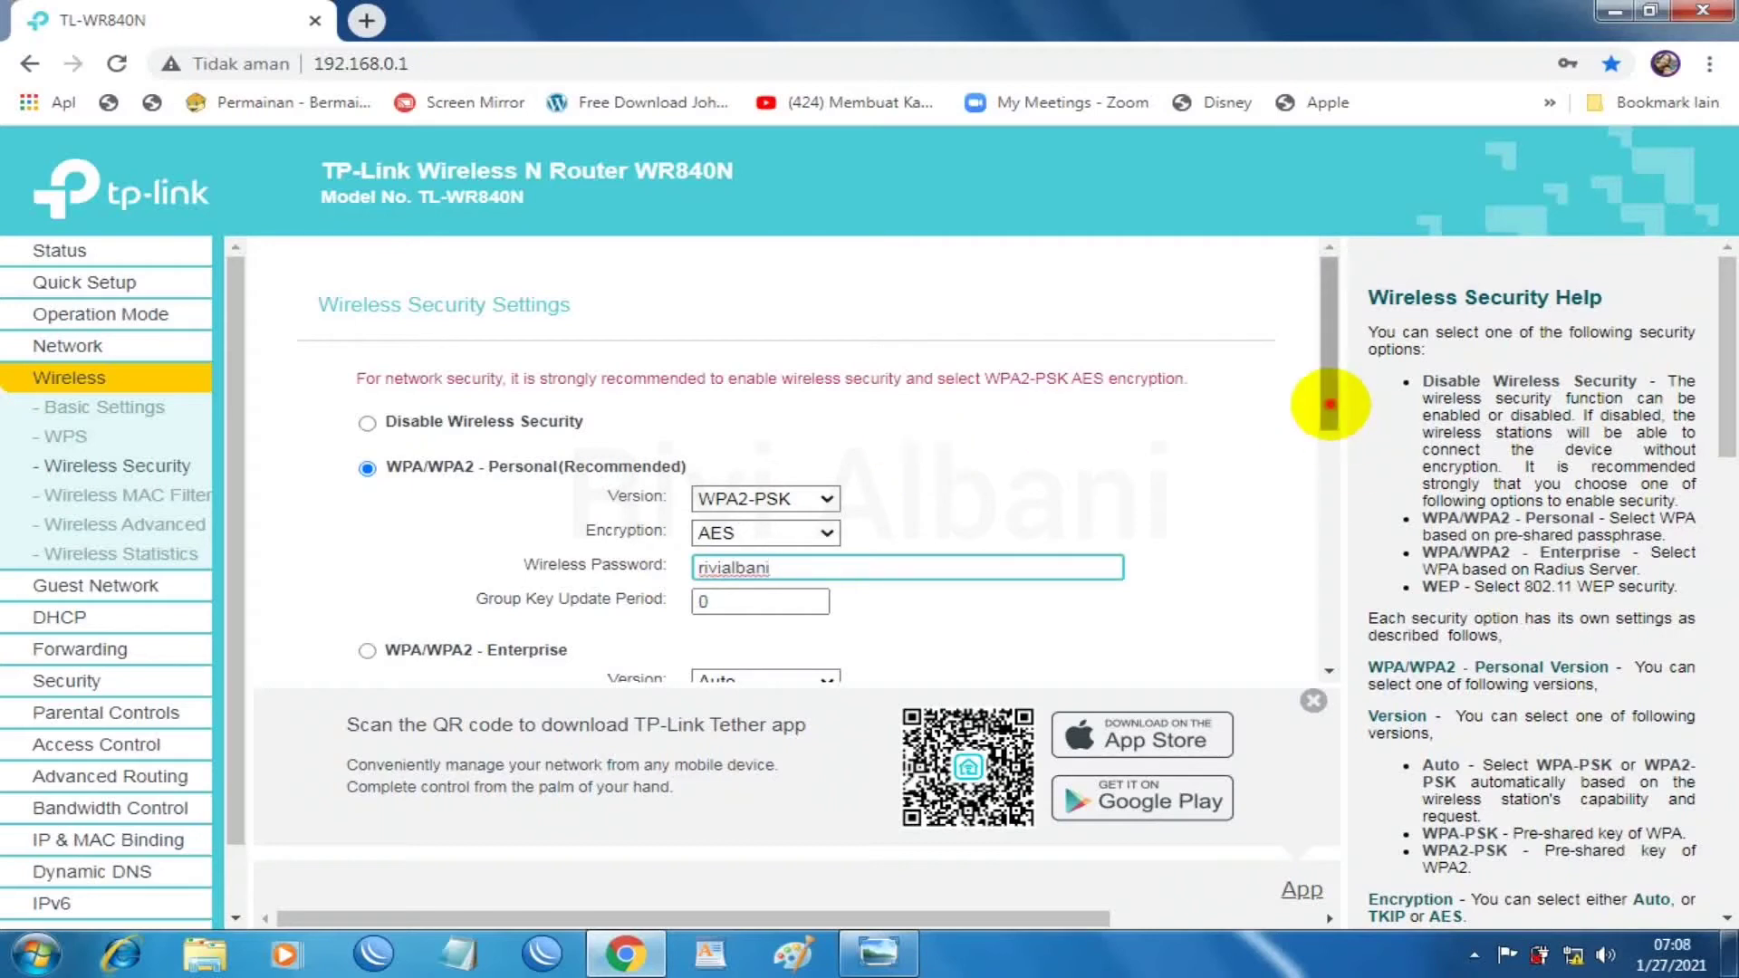
{"action": "left_click_drag", "start_coordinate": [1331, 404], "coordinate": [1038, 610]}
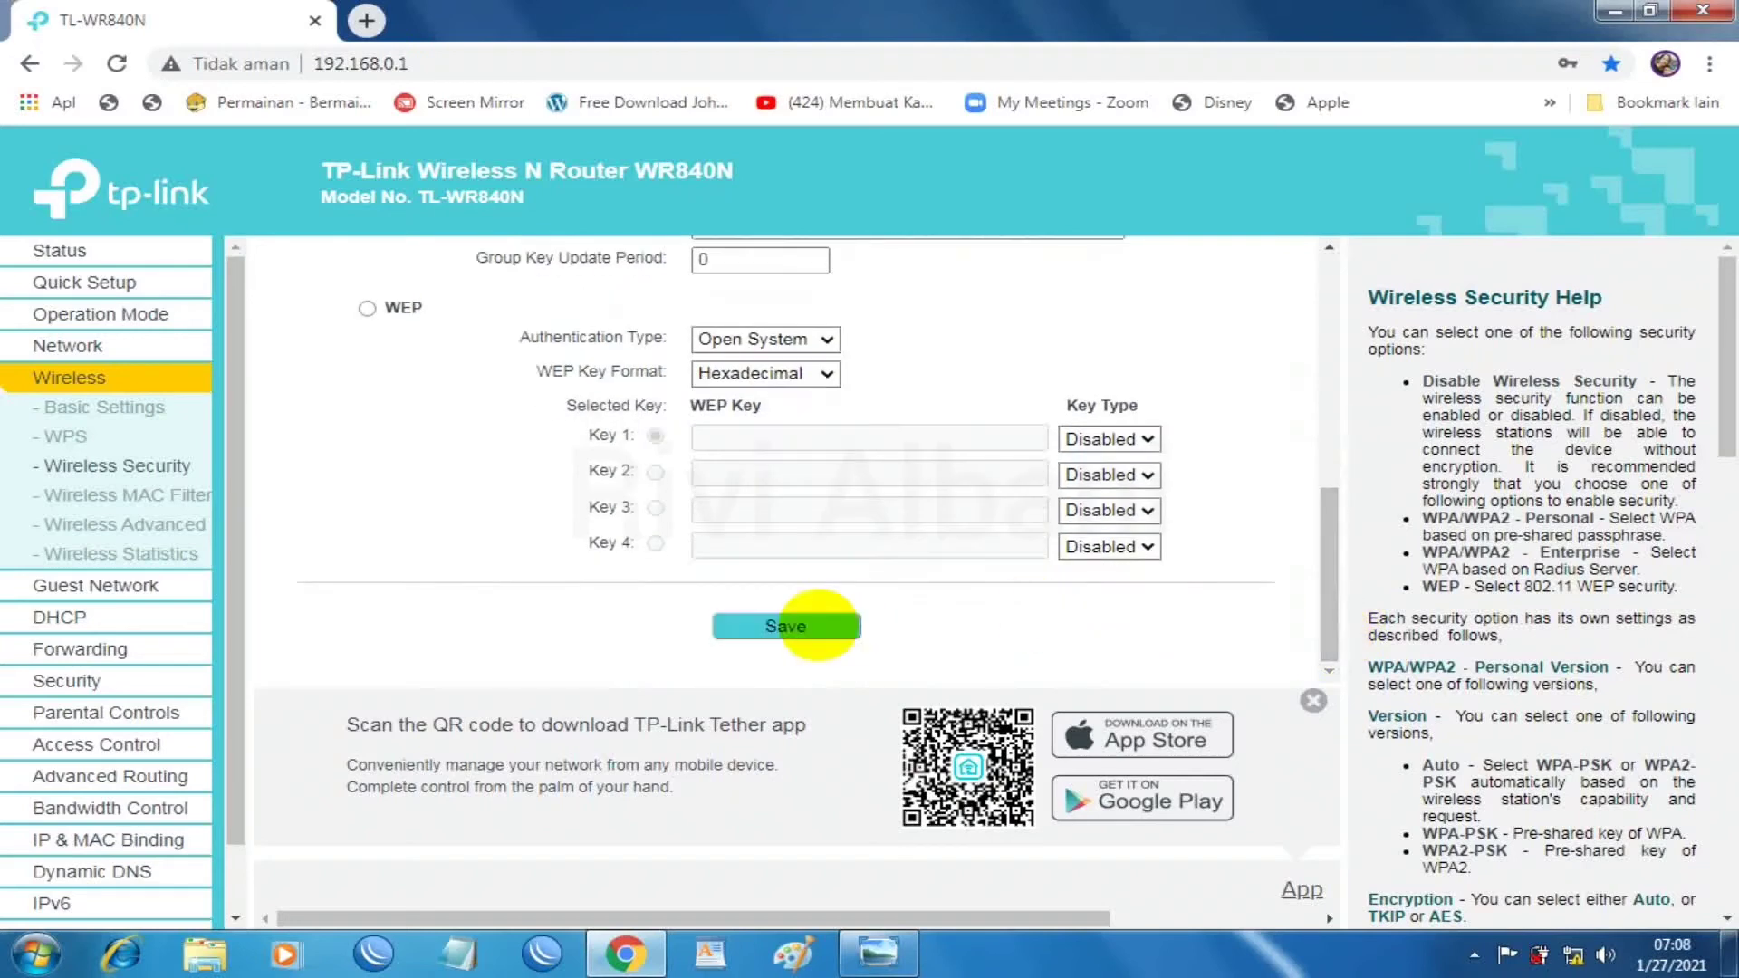
{"action": "left_click", "coordinate": [805, 626]}
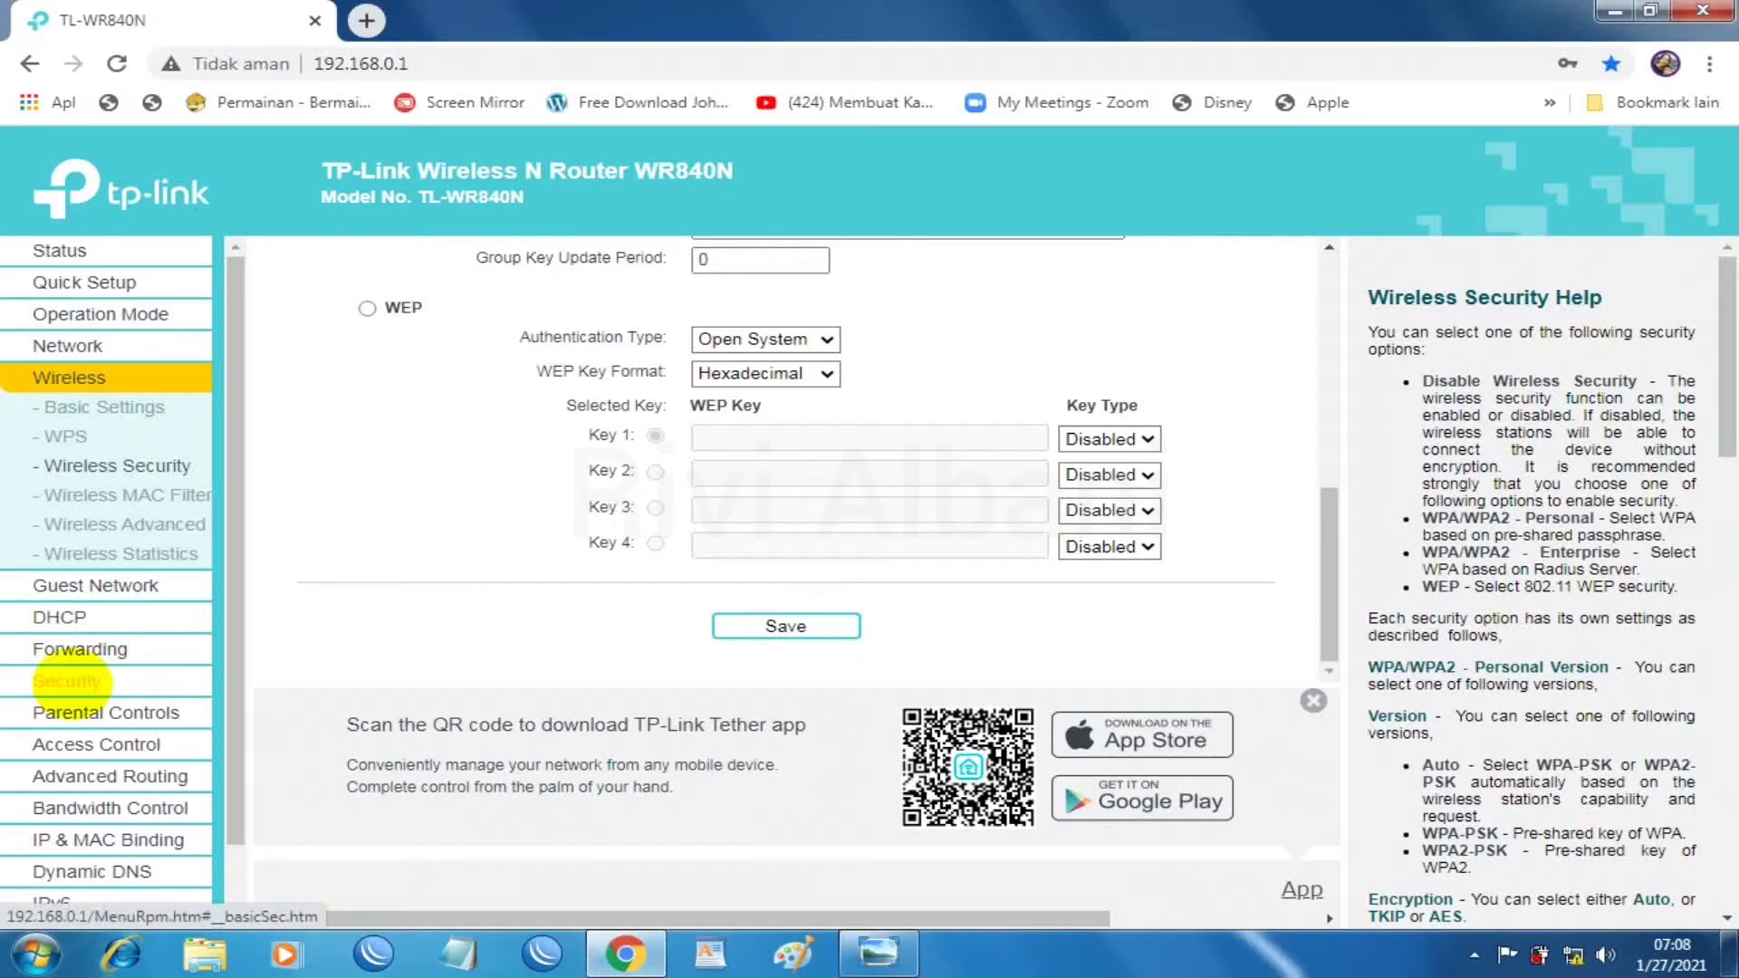
- In Advanced Security, stop forbidding ping packets from the WAN port and save
{"action": "left_click", "coordinate": [71, 681]}
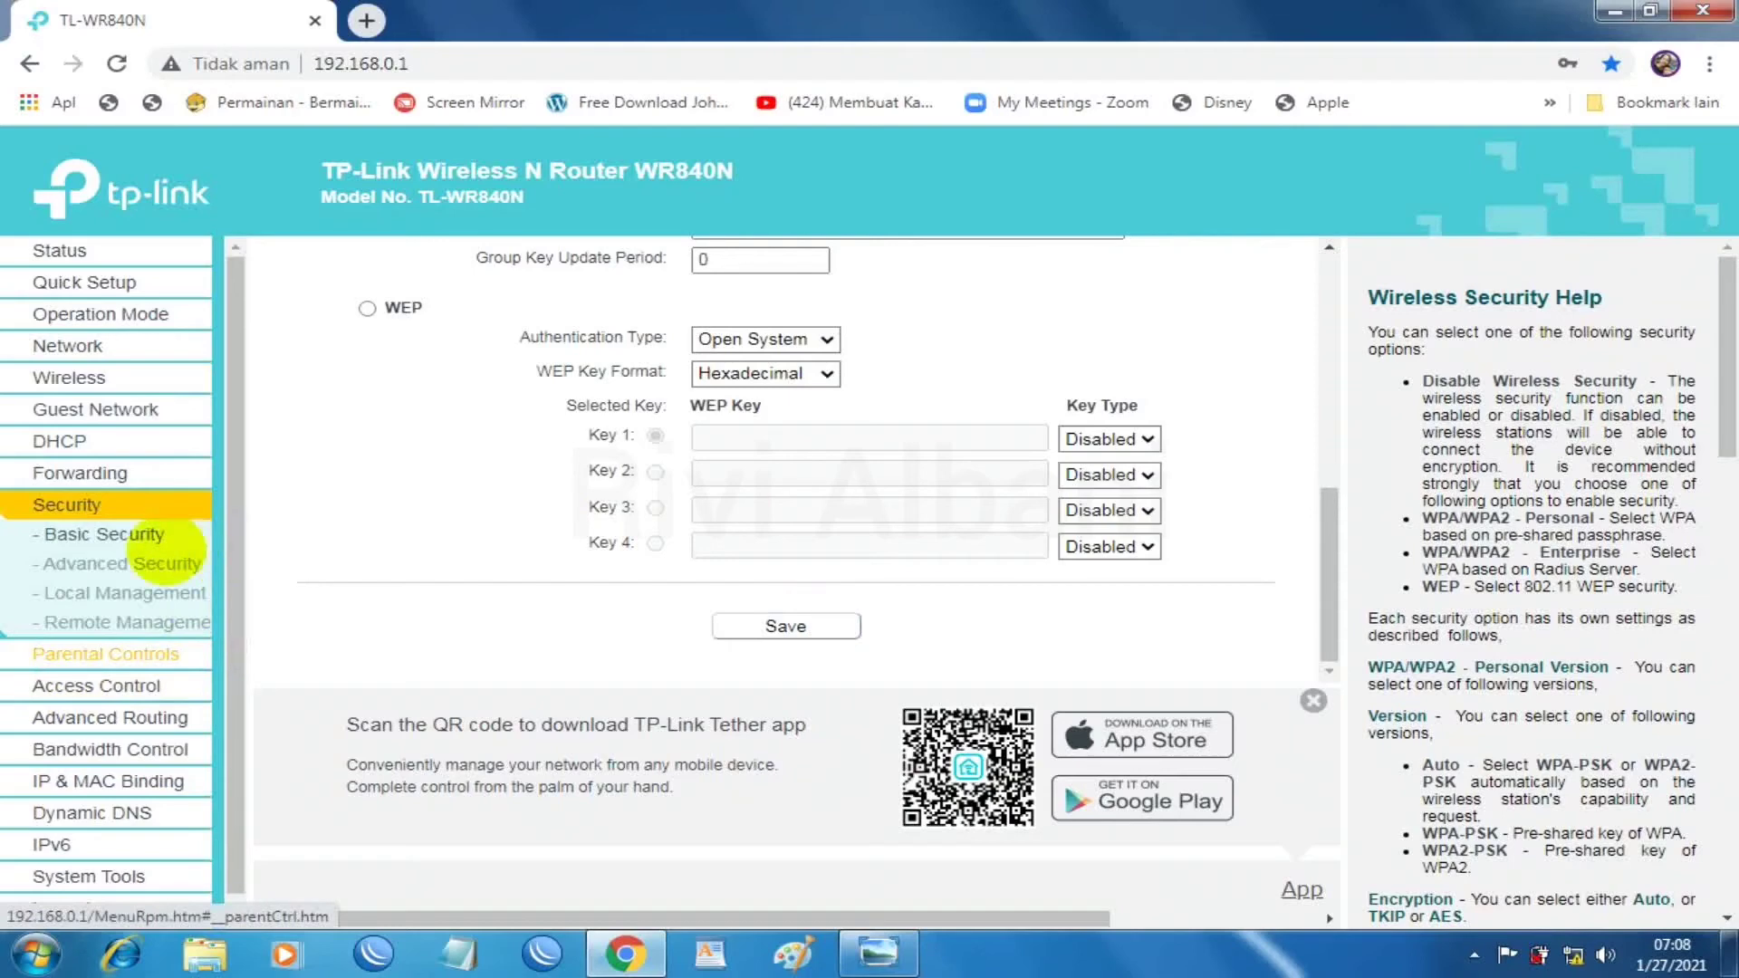
{"action": "left_click", "coordinate": [152, 565]}
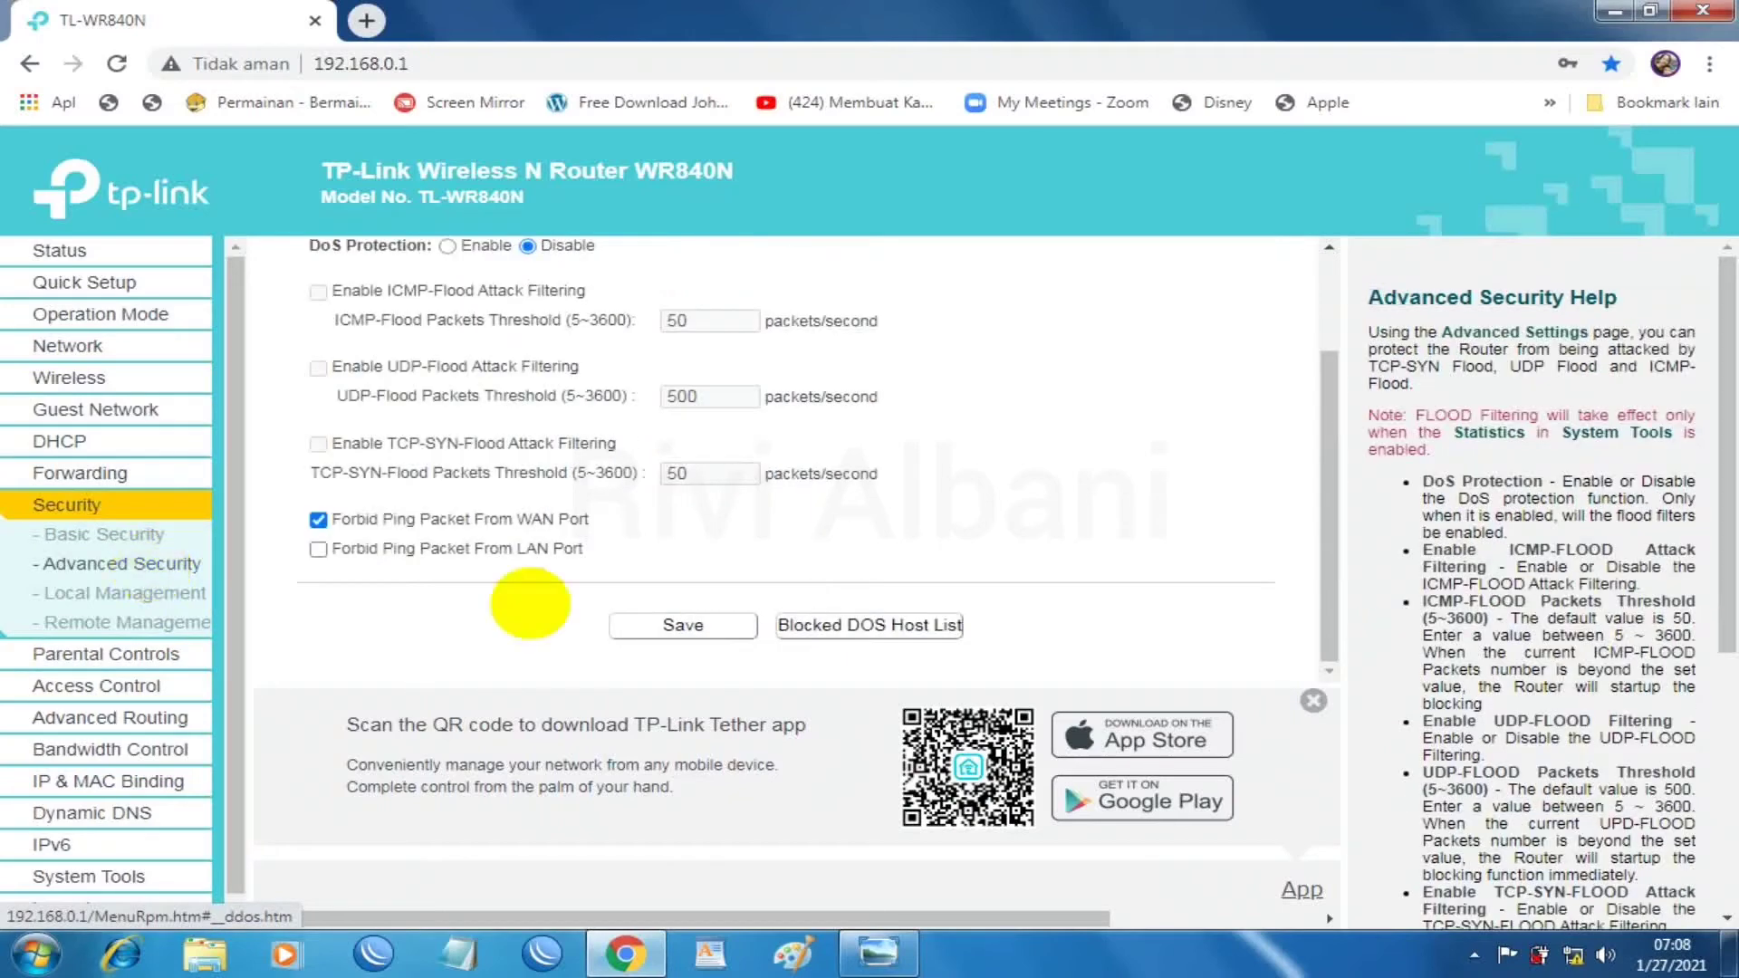
{"action": "left_click_drag", "start_coordinate": [1323, 588], "coordinate": [1324, 551]}
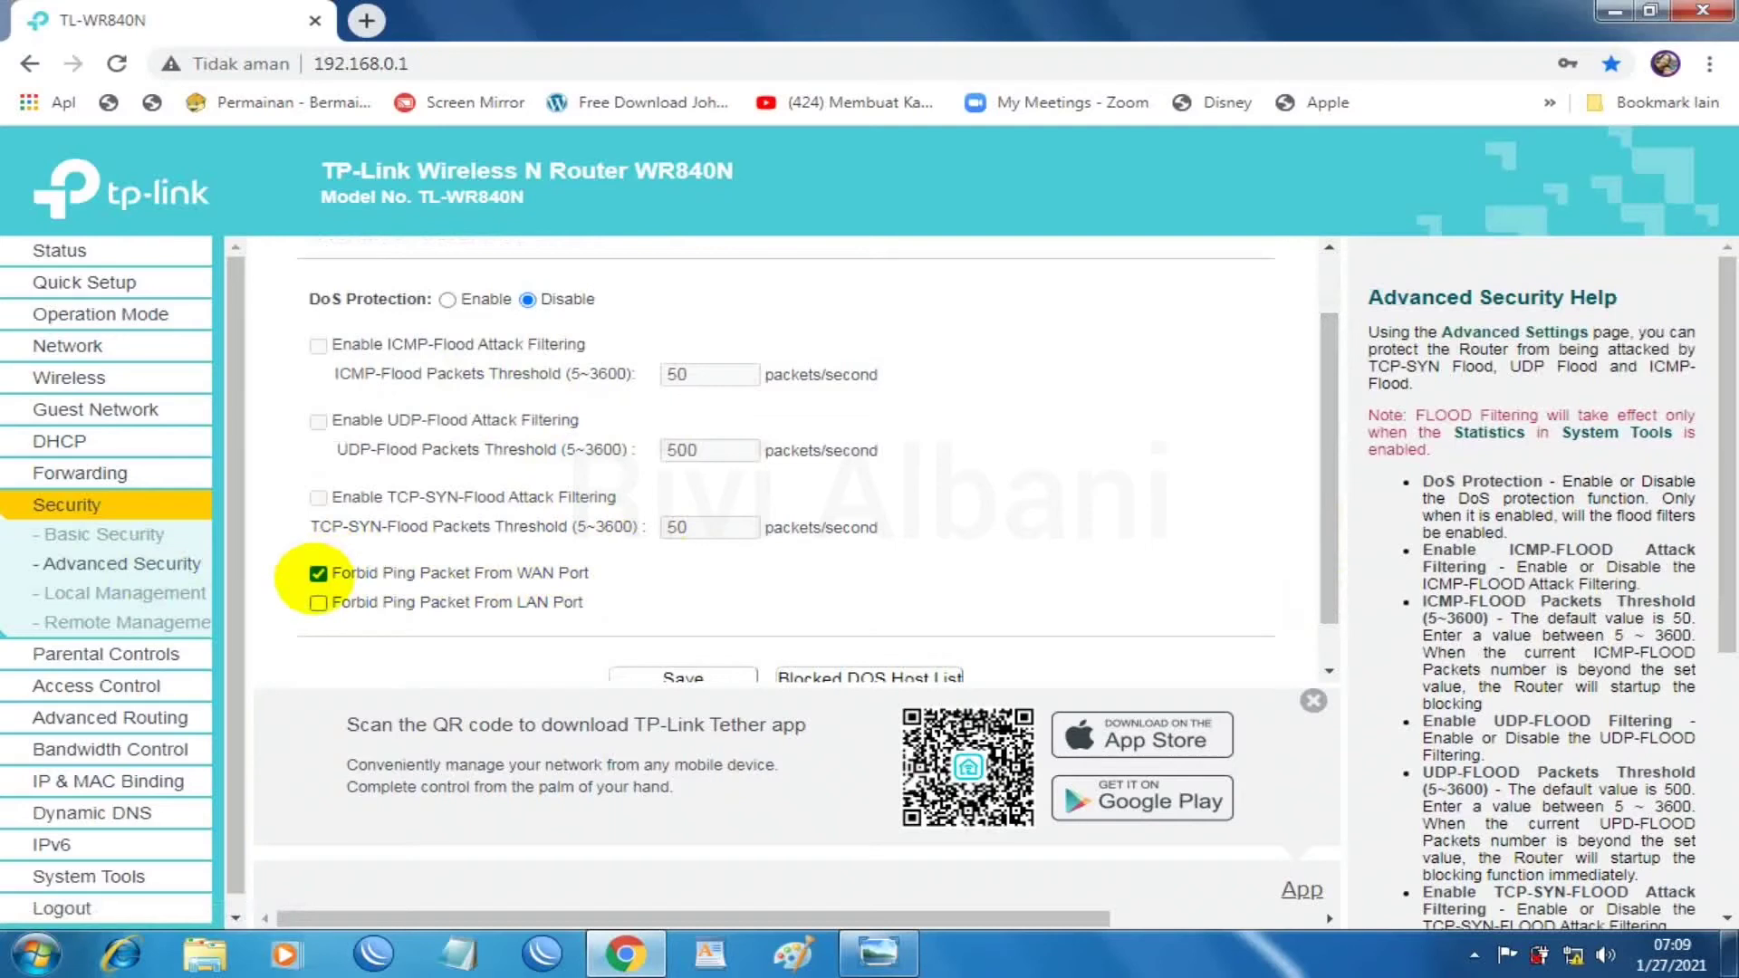
{"action": "left_click", "coordinate": [317, 574]}
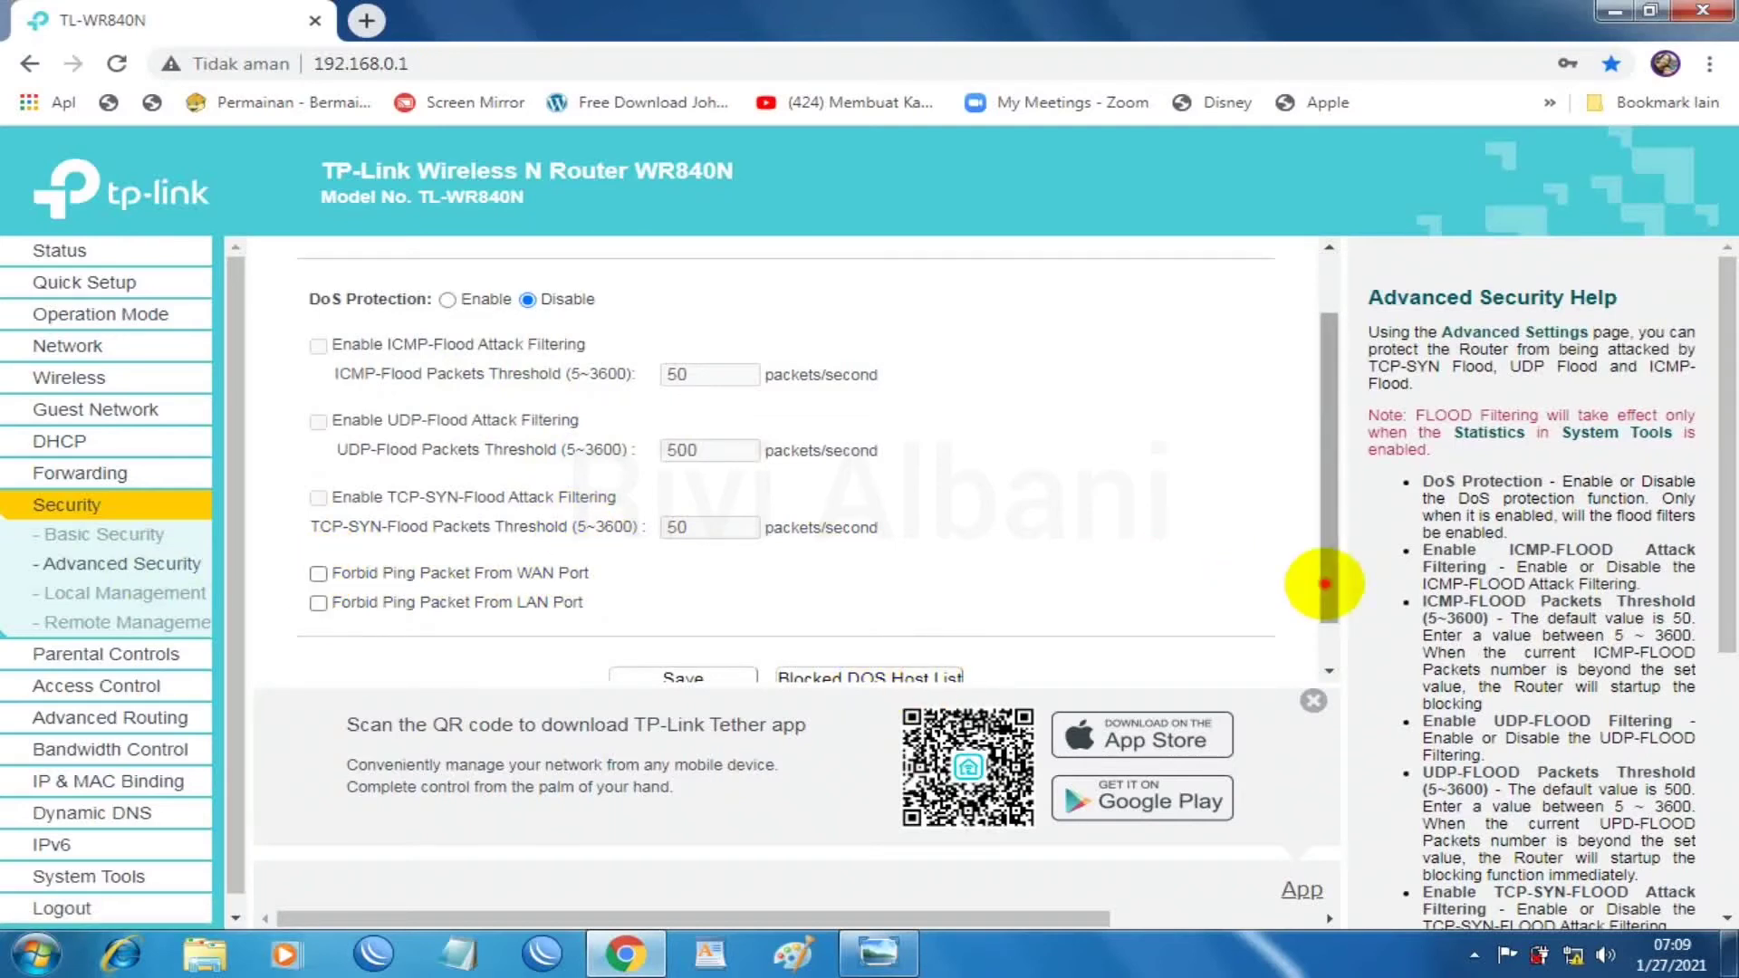
{"action": "scroll", "coordinate": [861, 603], "scroll_direction": "down", "scroll_amount": 1}
{"action": "left_click", "coordinate": [720, 637]}
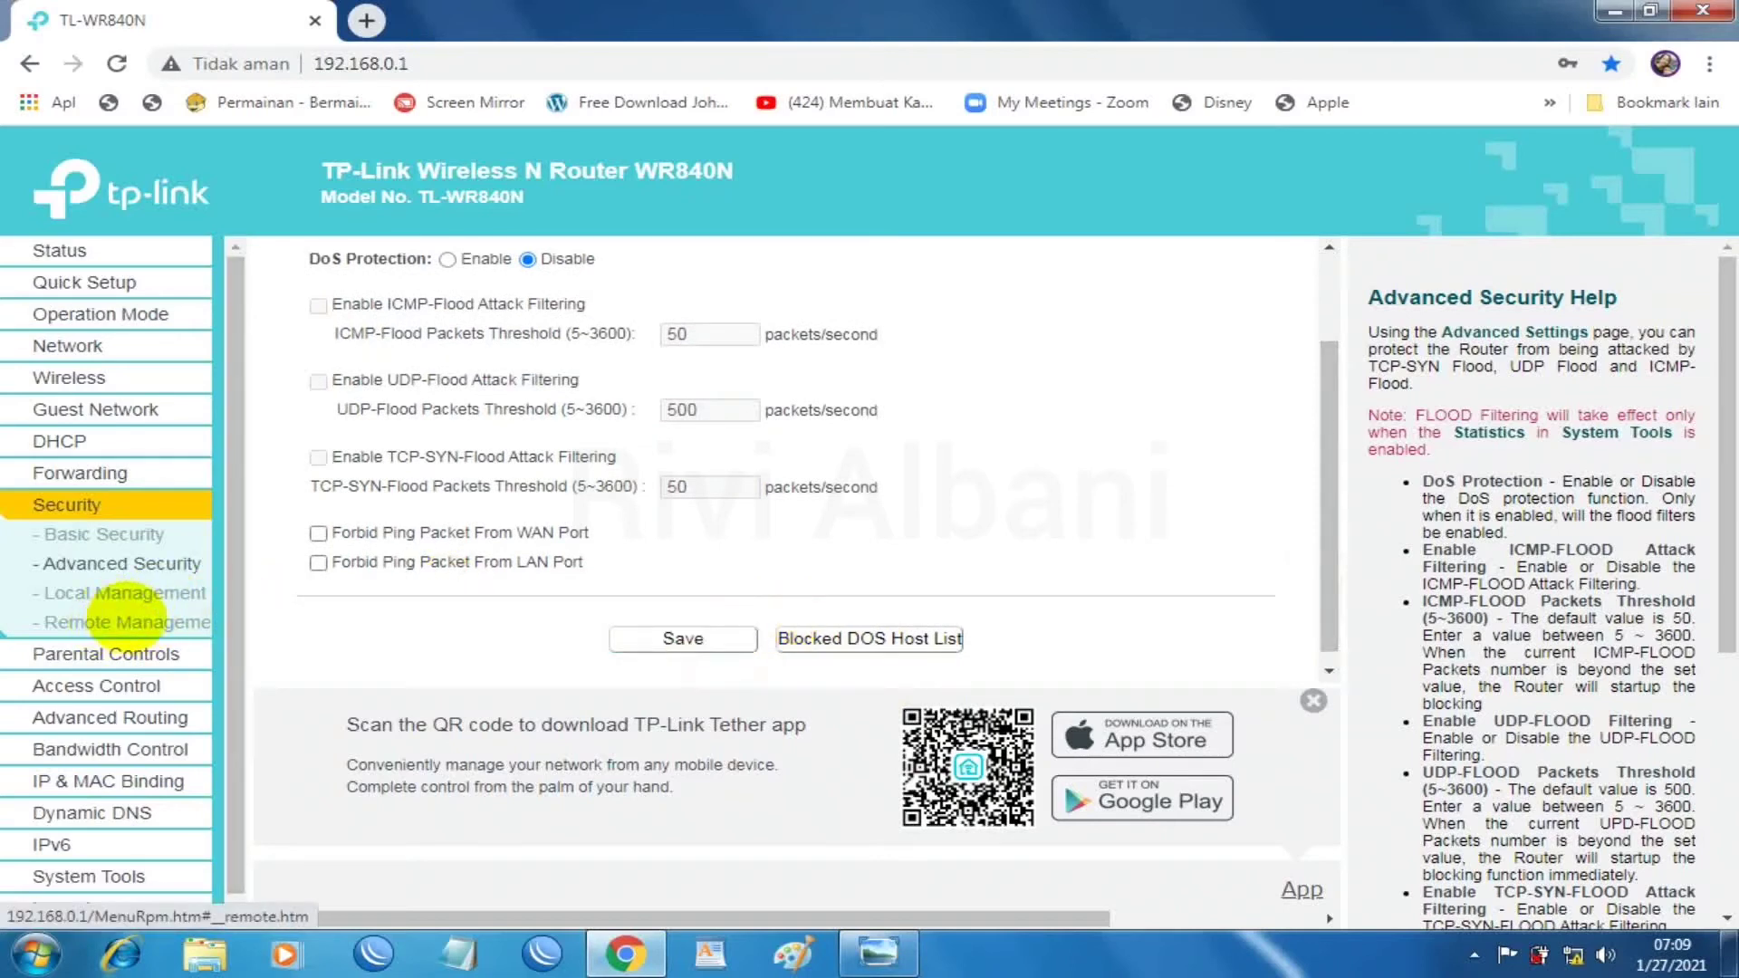
{"action": "left_click", "coordinate": [131, 619]}
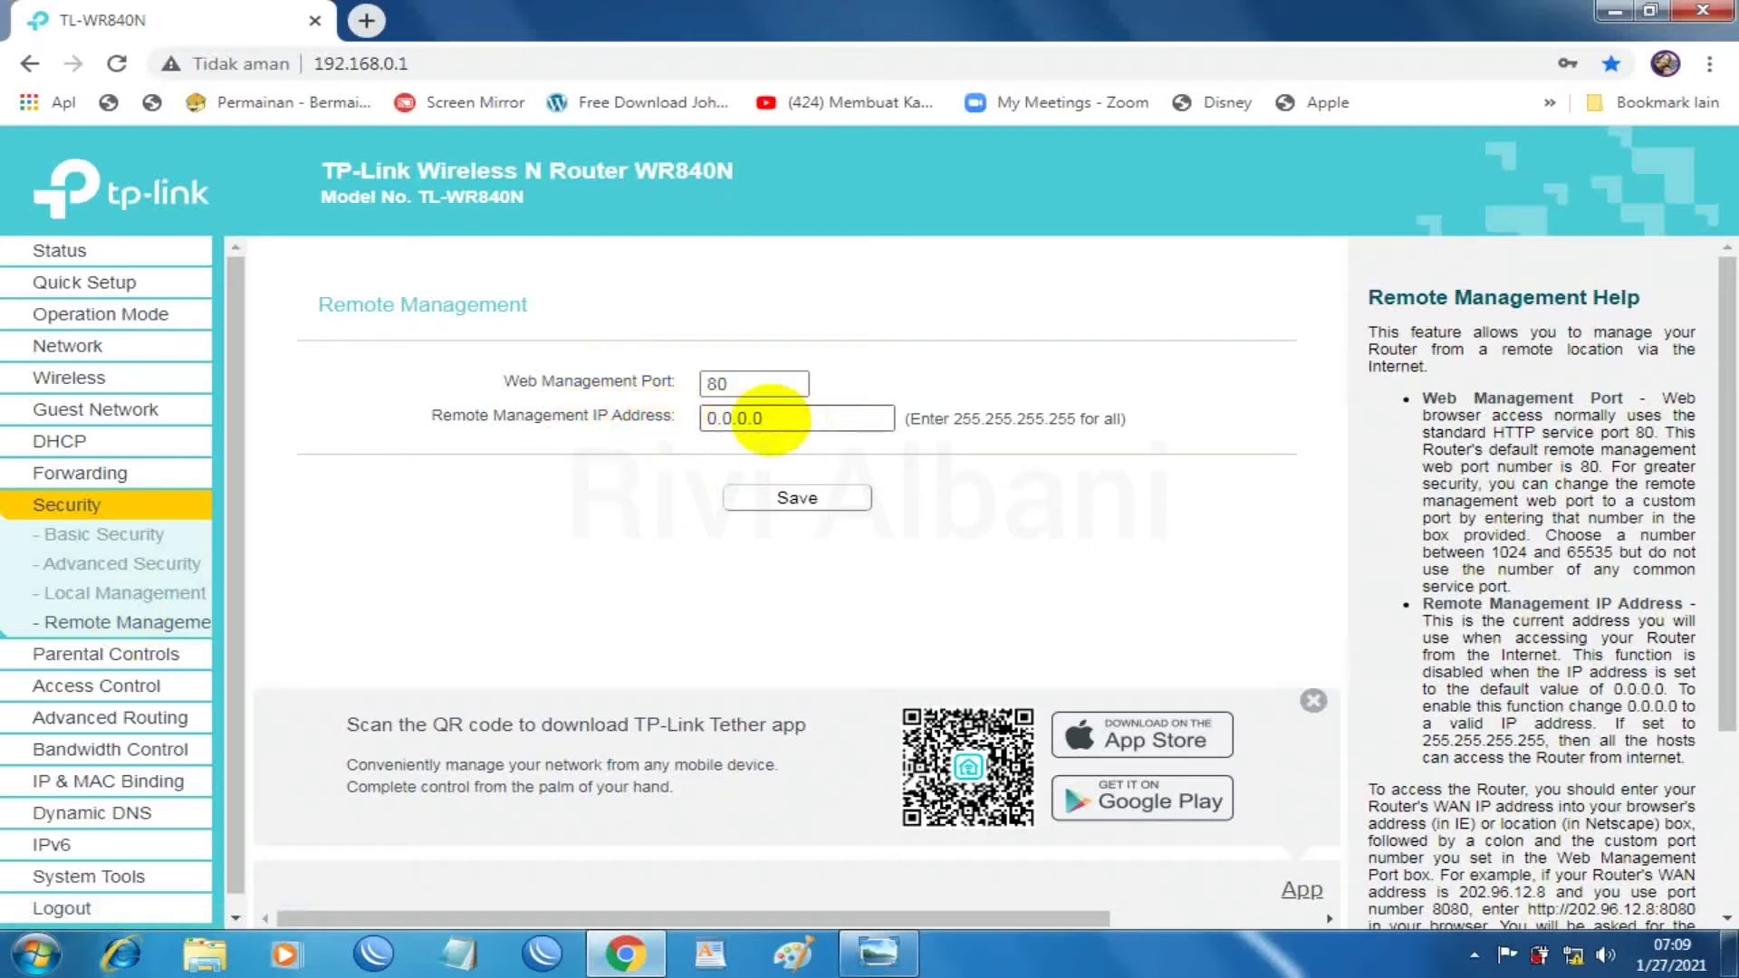
- Replace remote management IP 0.0.0.0 with 255.255.255.255 and save
{"action": "left_click", "coordinate": [769, 418]}
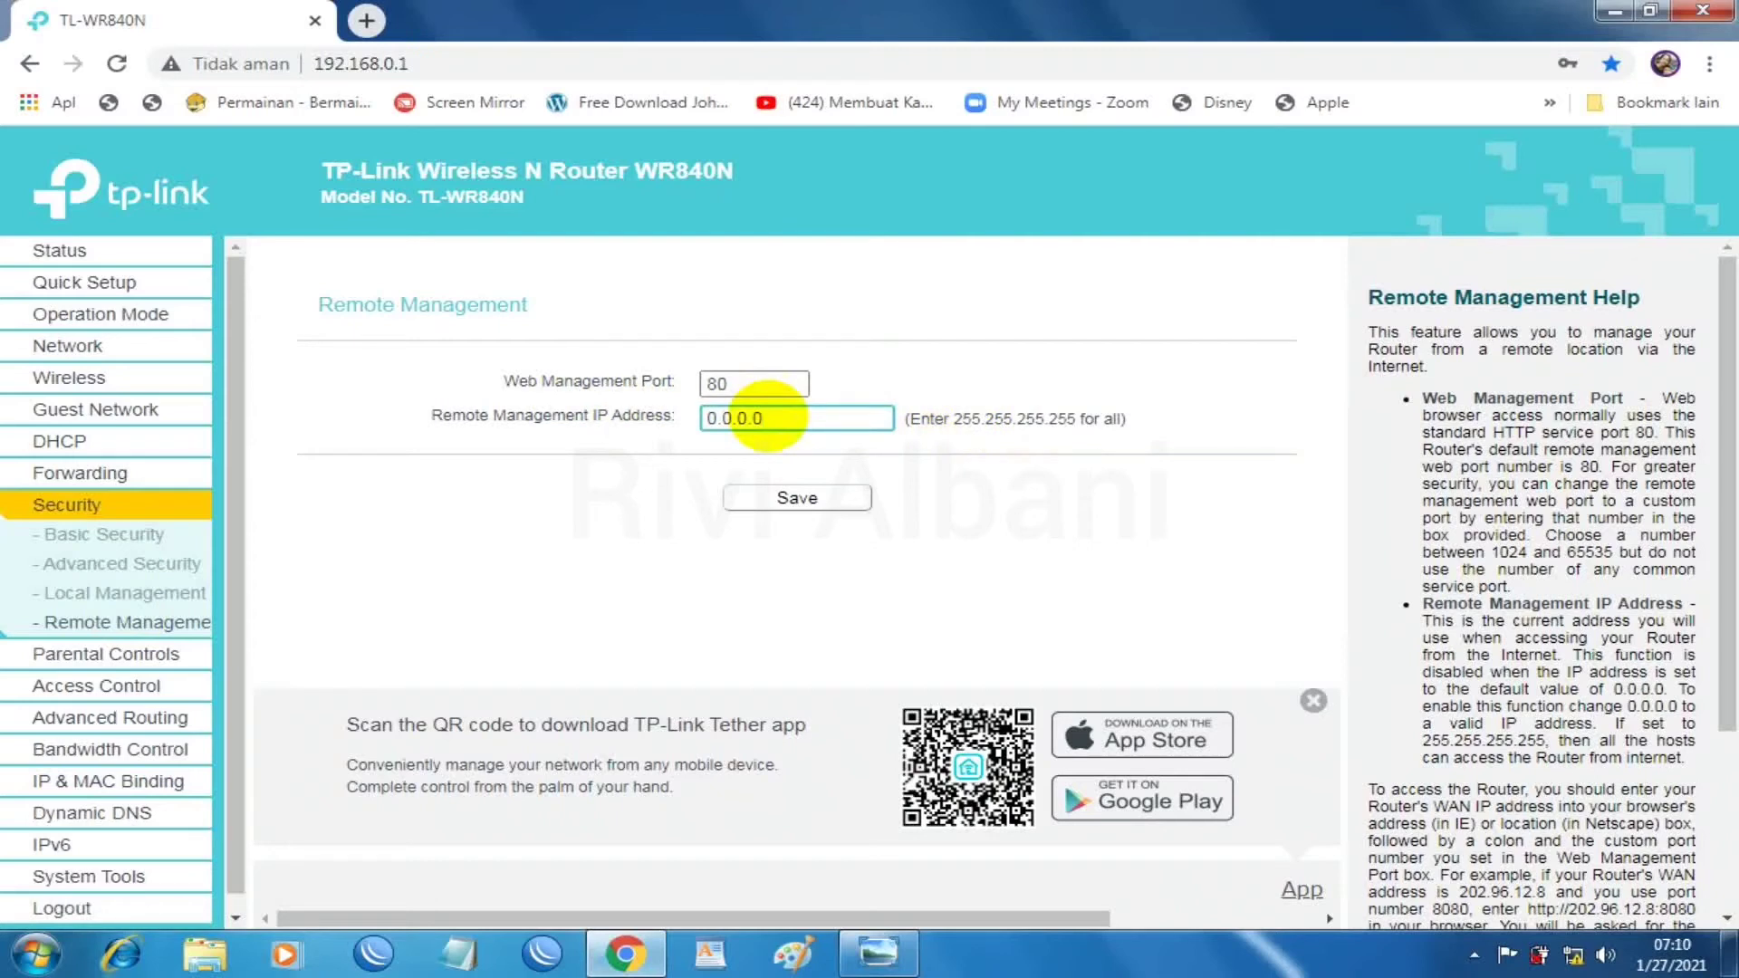
{"action": "left_click_drag", "start_coordinate": [767, 418], "coordinate": [675, 417]}
{"action": "type", "text": "2"}
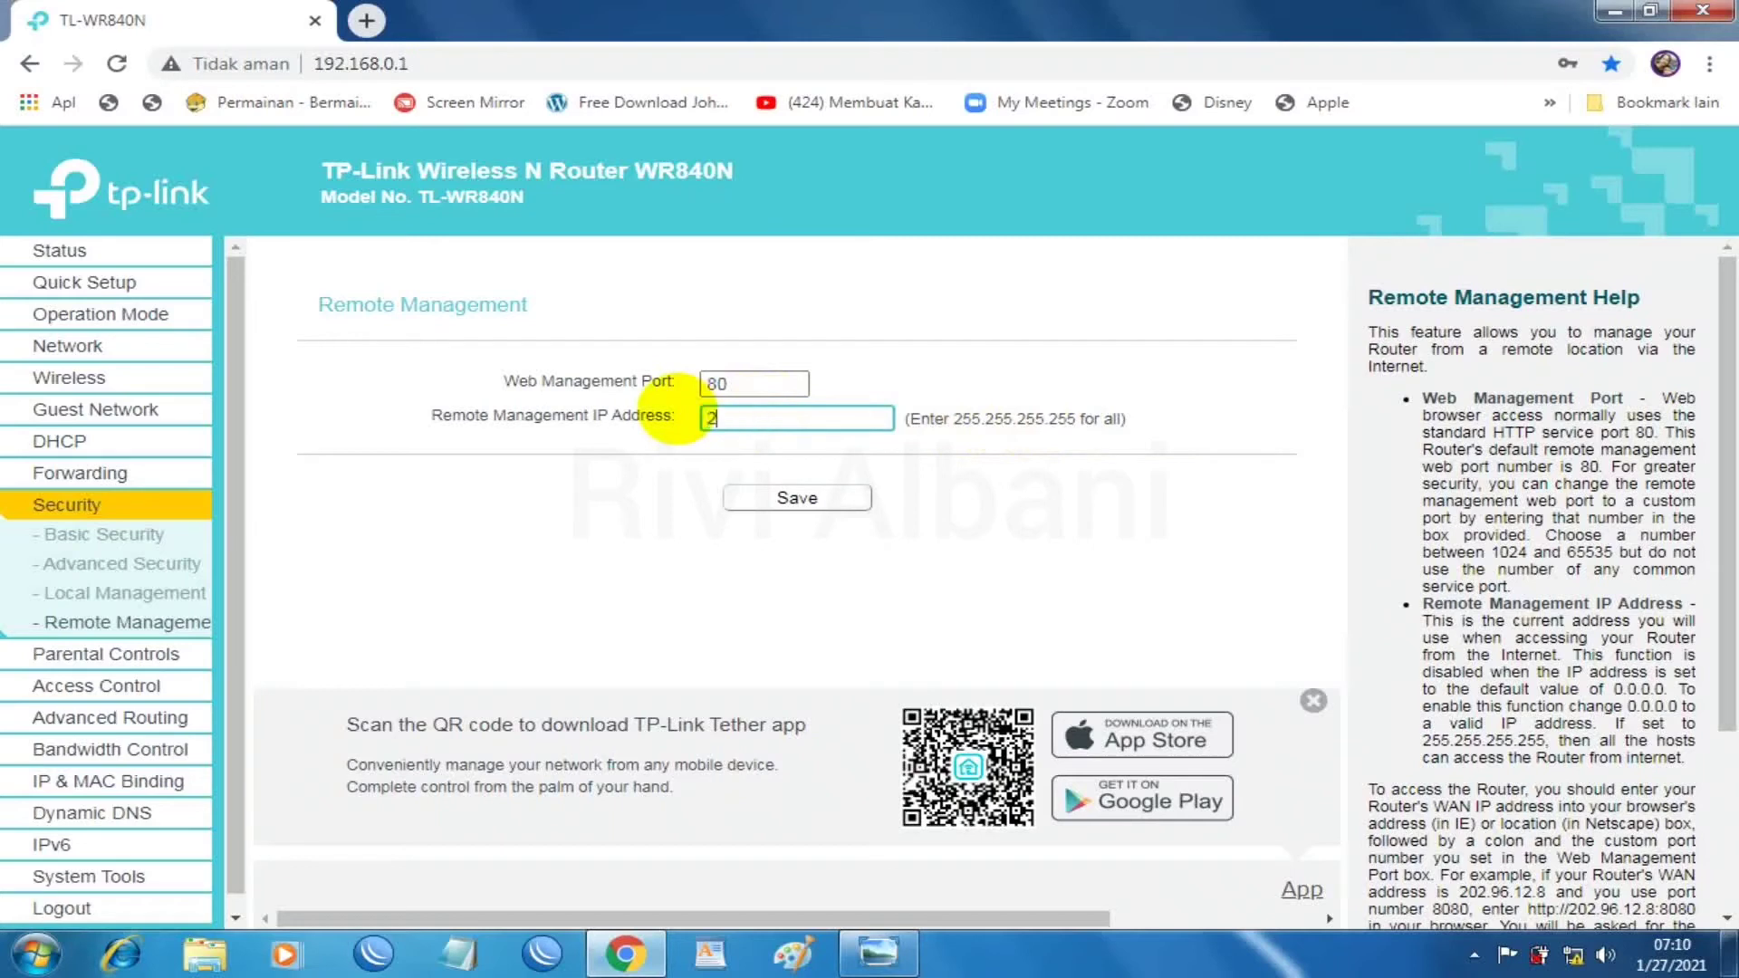
{"action": "type", "text": "55.255.255.255"}
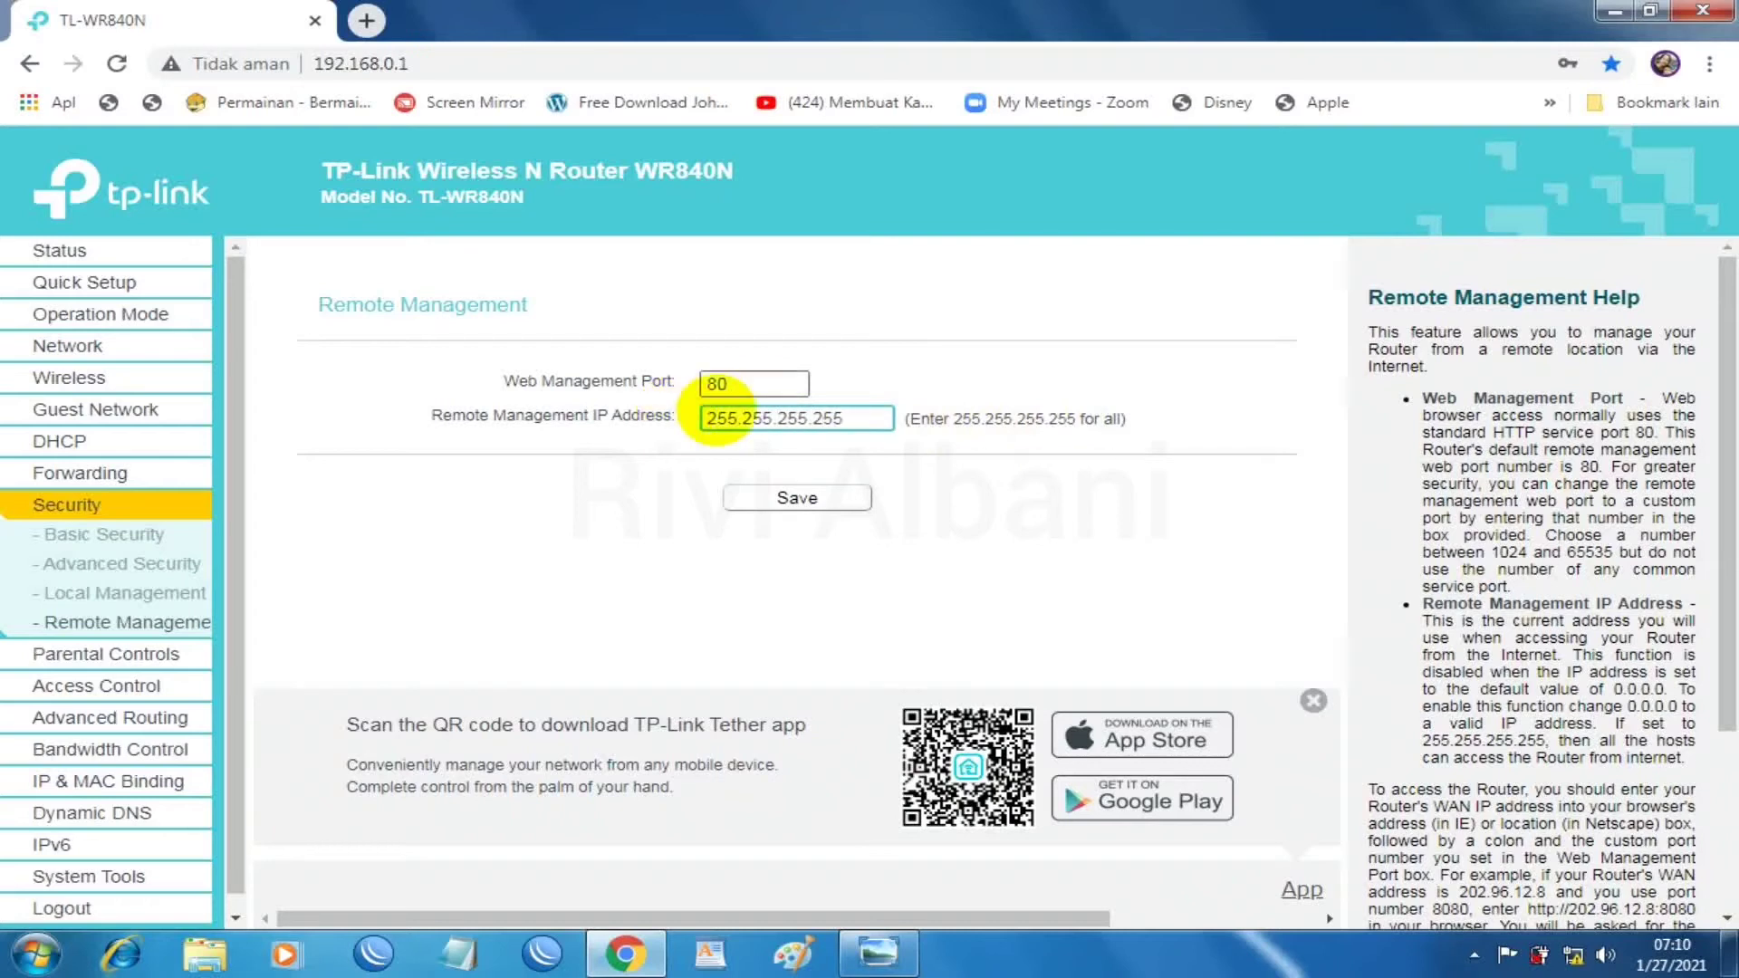
{"action": "left_click", "coordinate": [815, 493]}
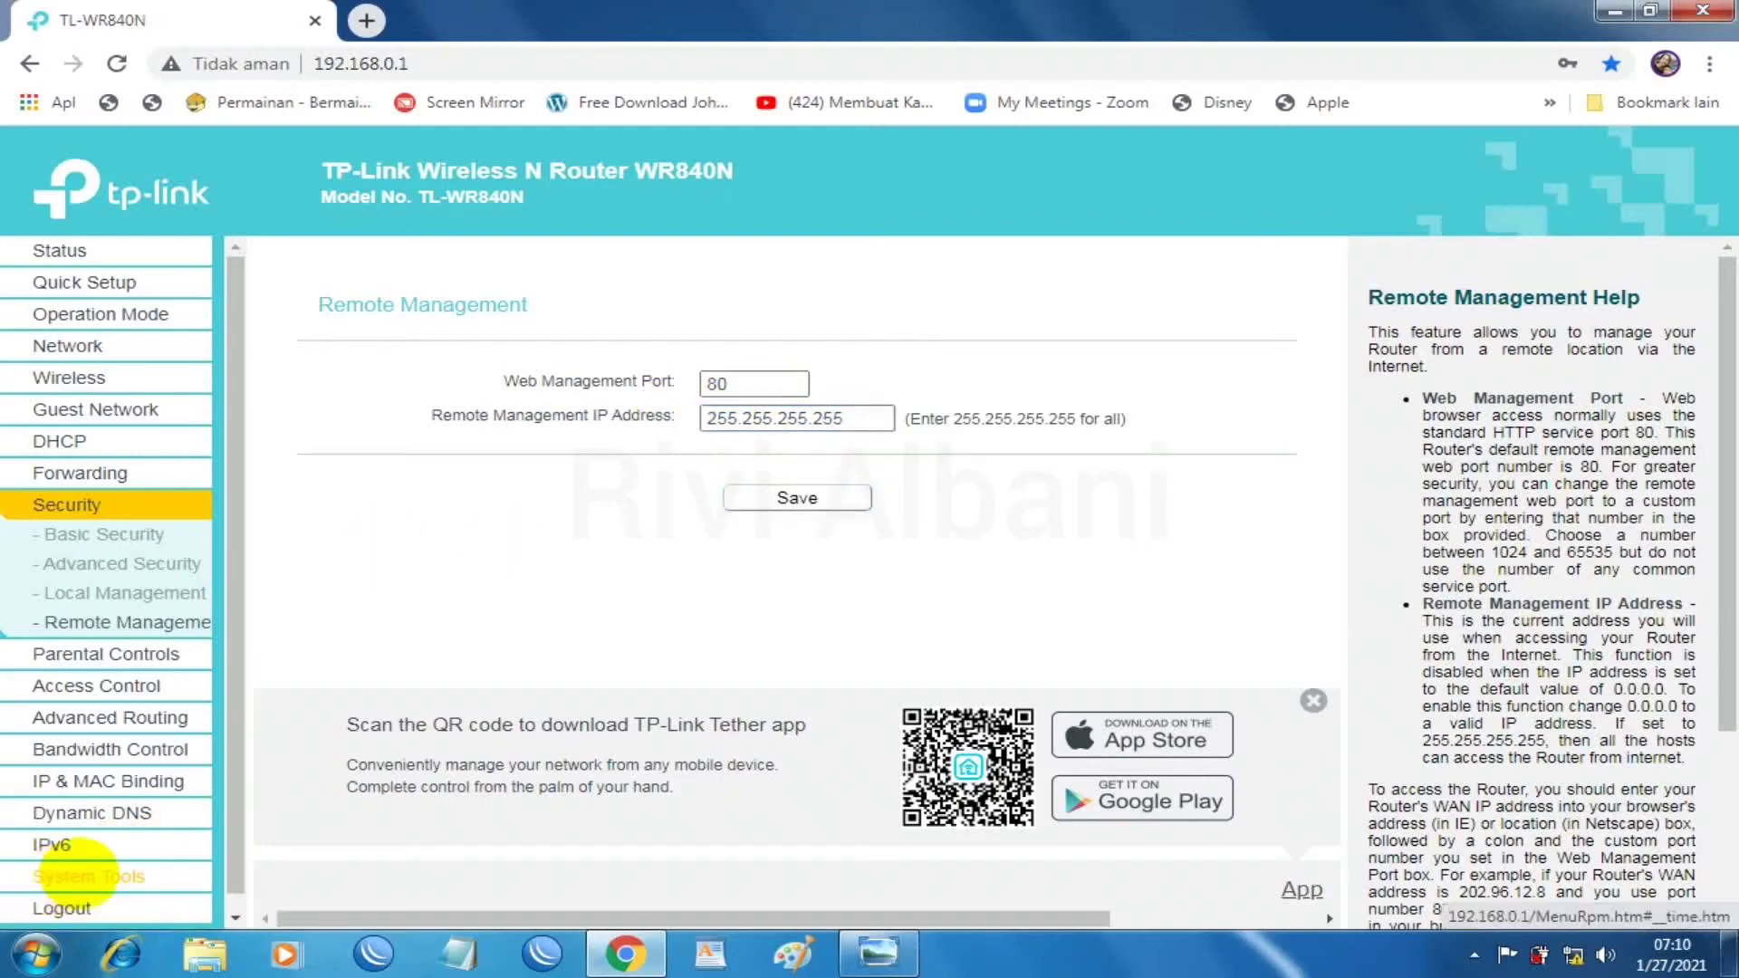
- On the System Tools Password page, enter the old admin user name and password
{"action": "left_click", "coordinate": [82, 876]}
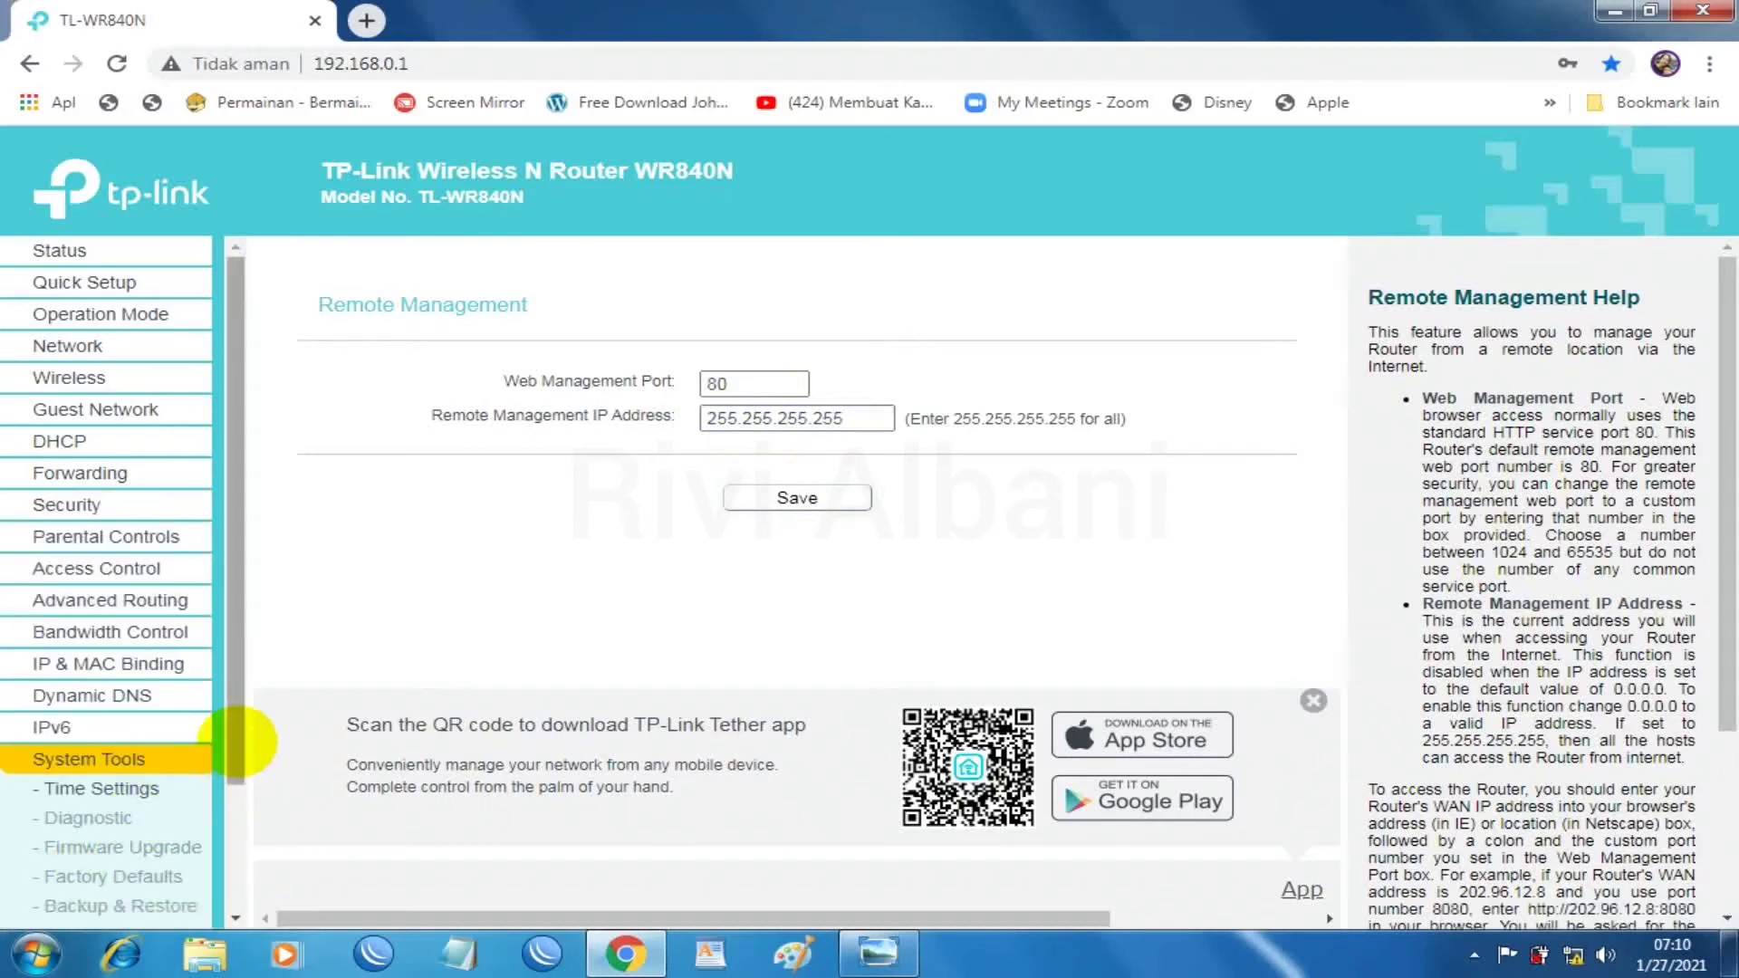
{"action": "left_click_drag", "start_coordinate": [236, 741], "coordinate": [241, 843]}
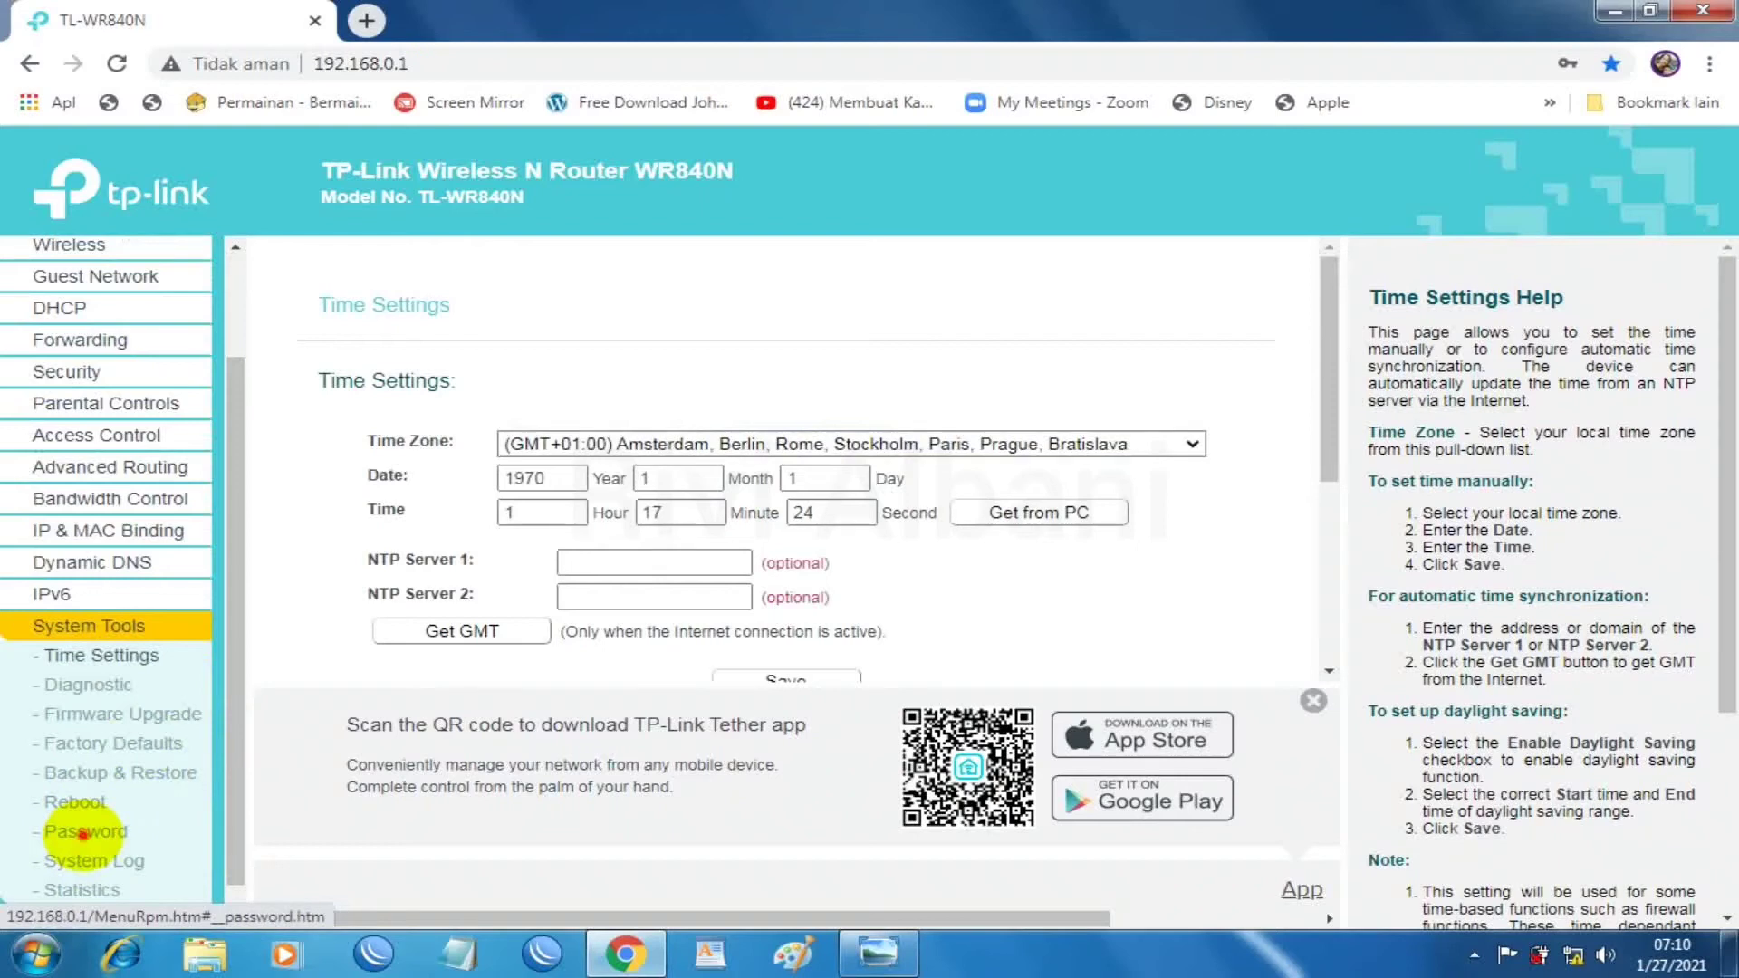
{"action": "left_click", "coordinate": [85, 831]}
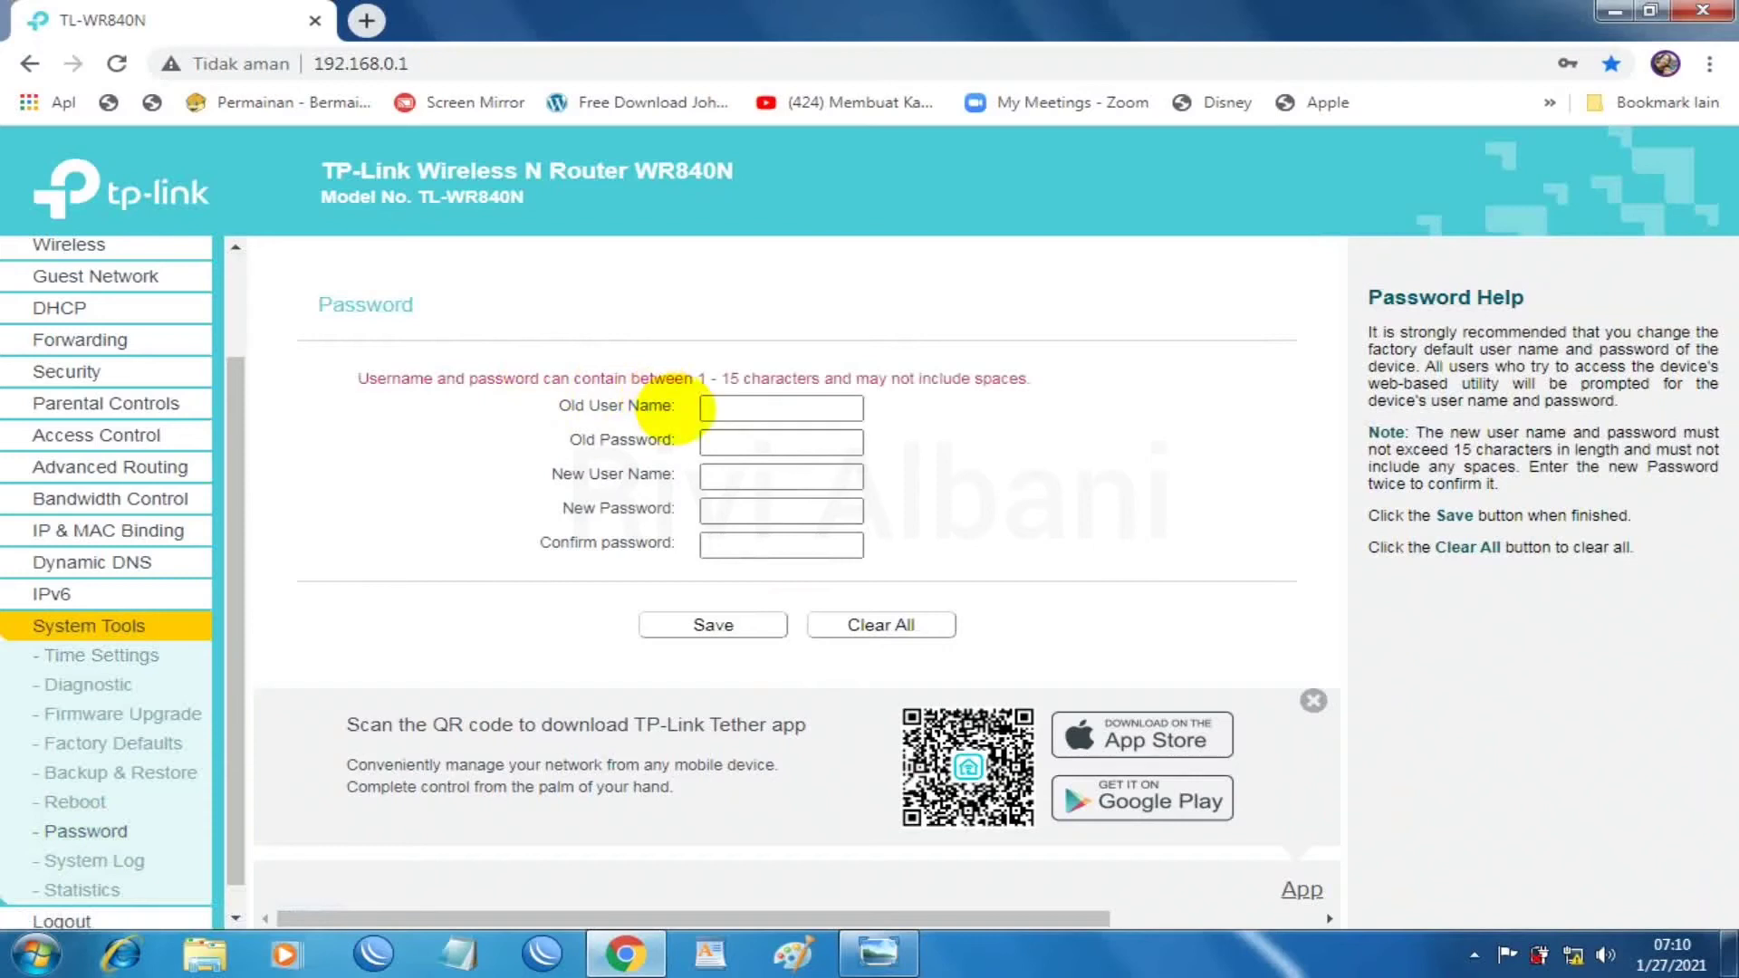
{"action": "left_click", "coordinate": [721, 409]}
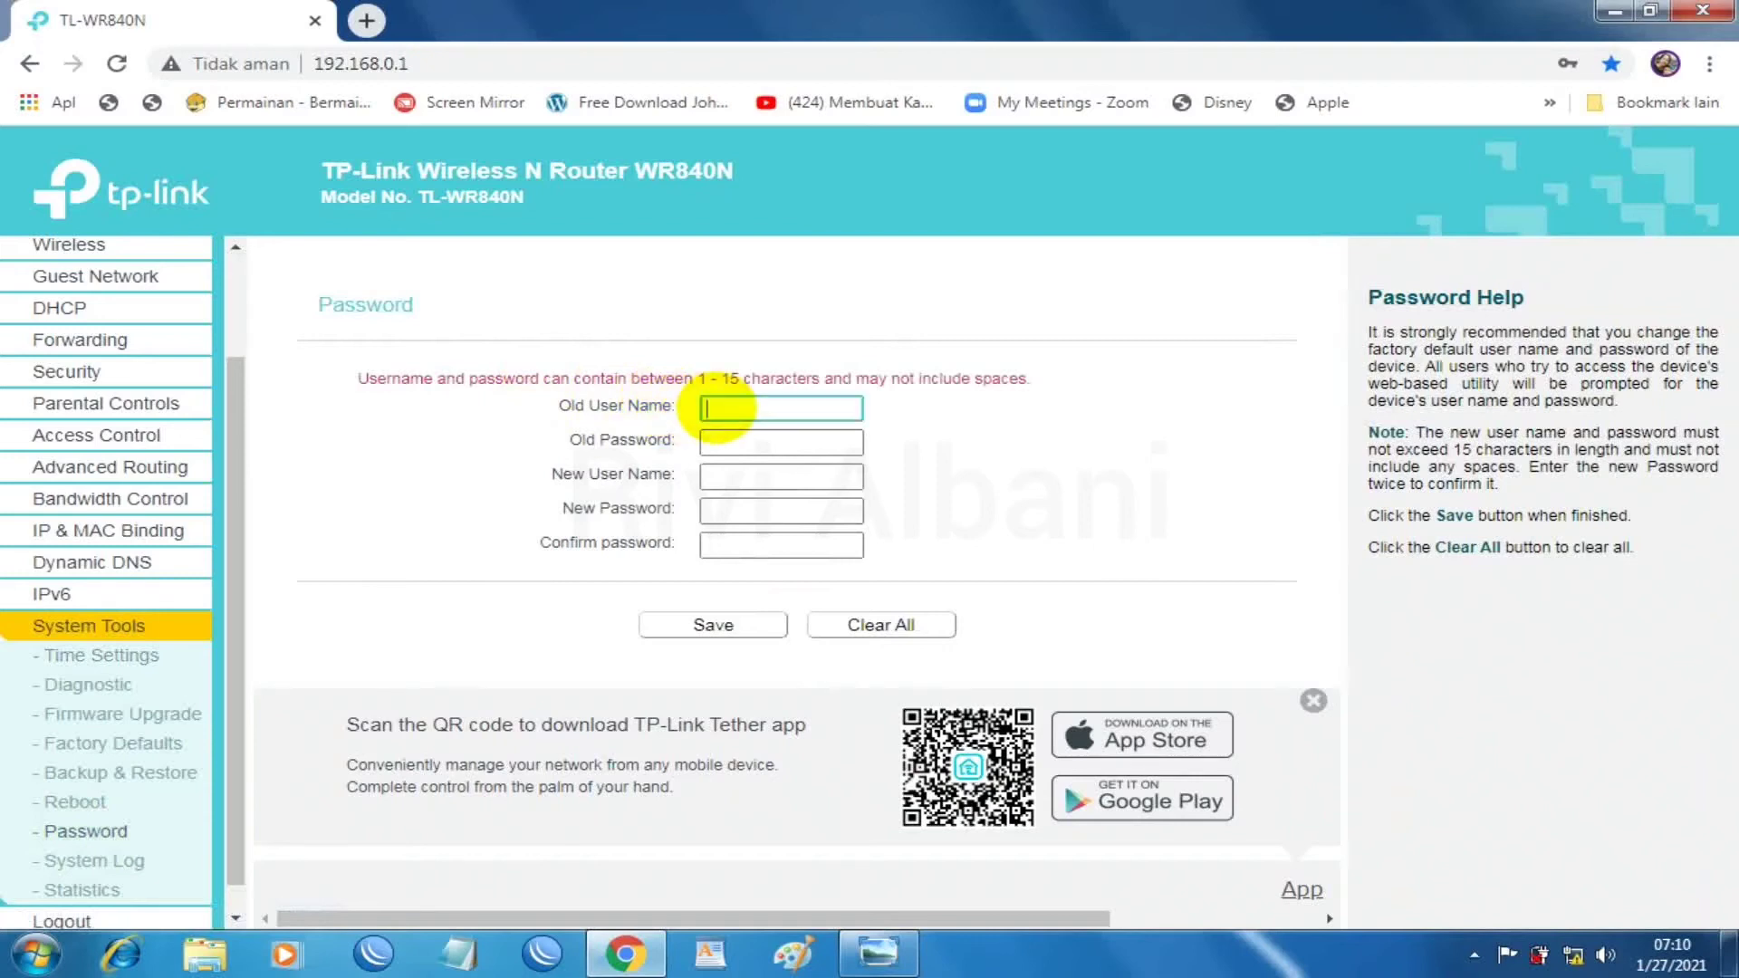
{"action": "type", "text": "admin"}
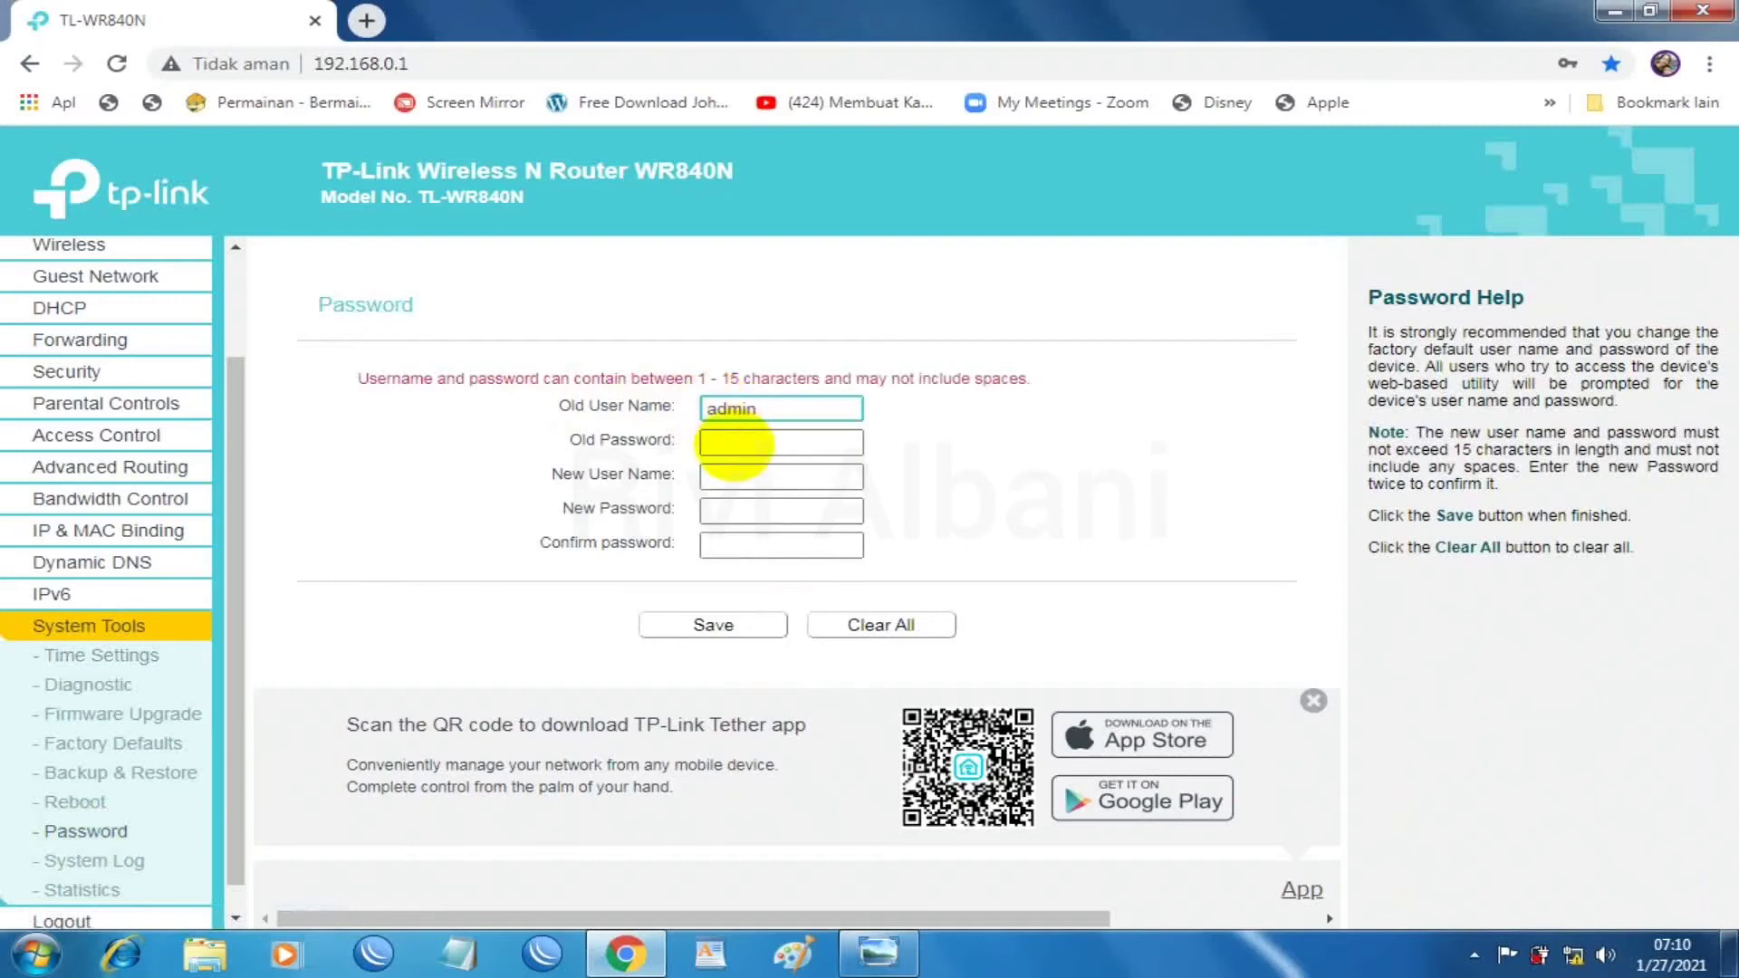
{"action": "left_click", "coordinate": [734, 444]}
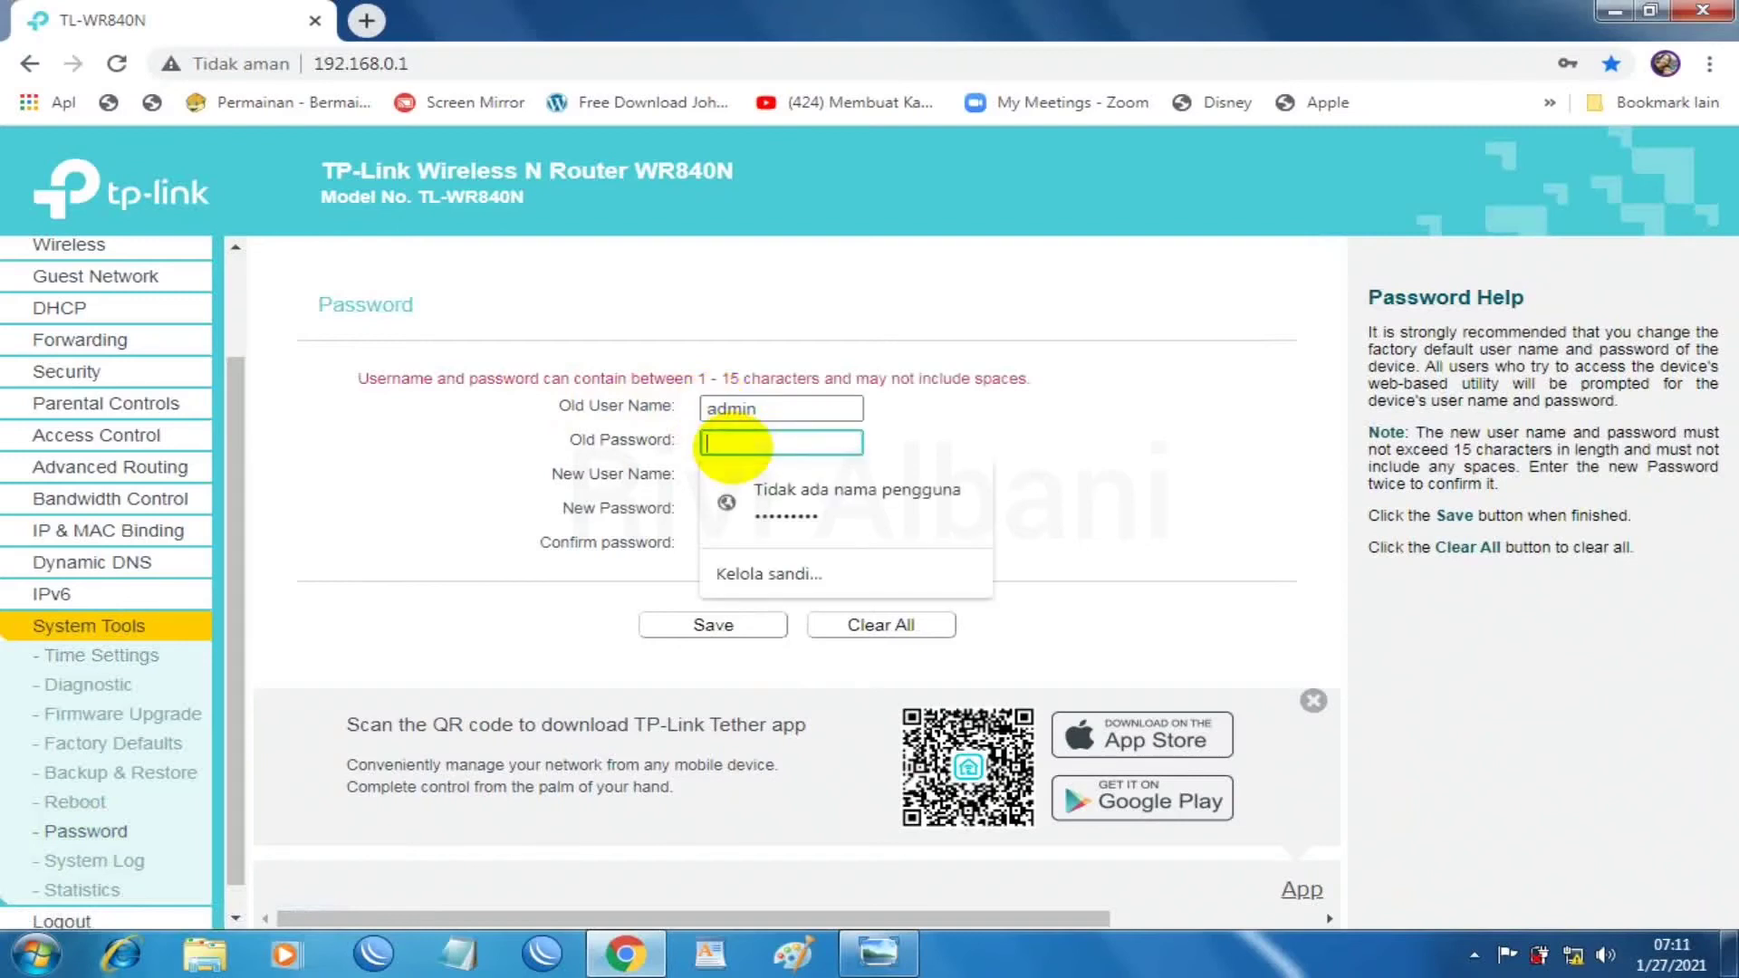
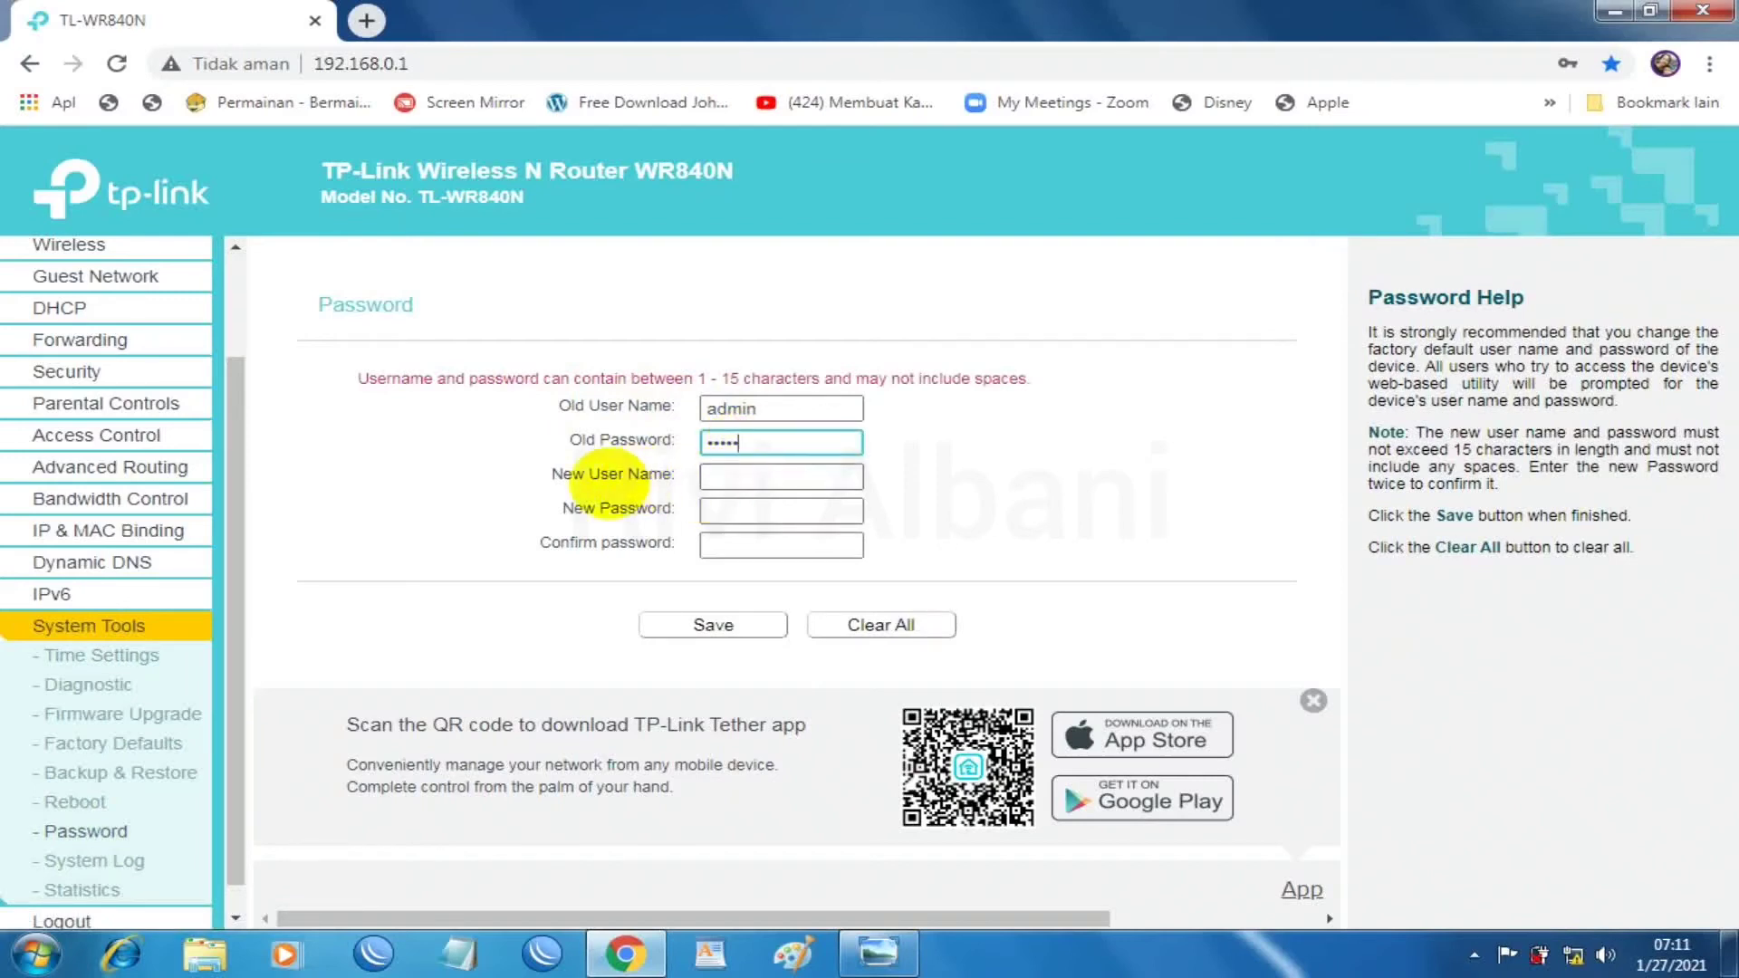
- Enter the new user name and password, confirm the password, and save
{"action": "left_click", "coordinate": [727, 482]}
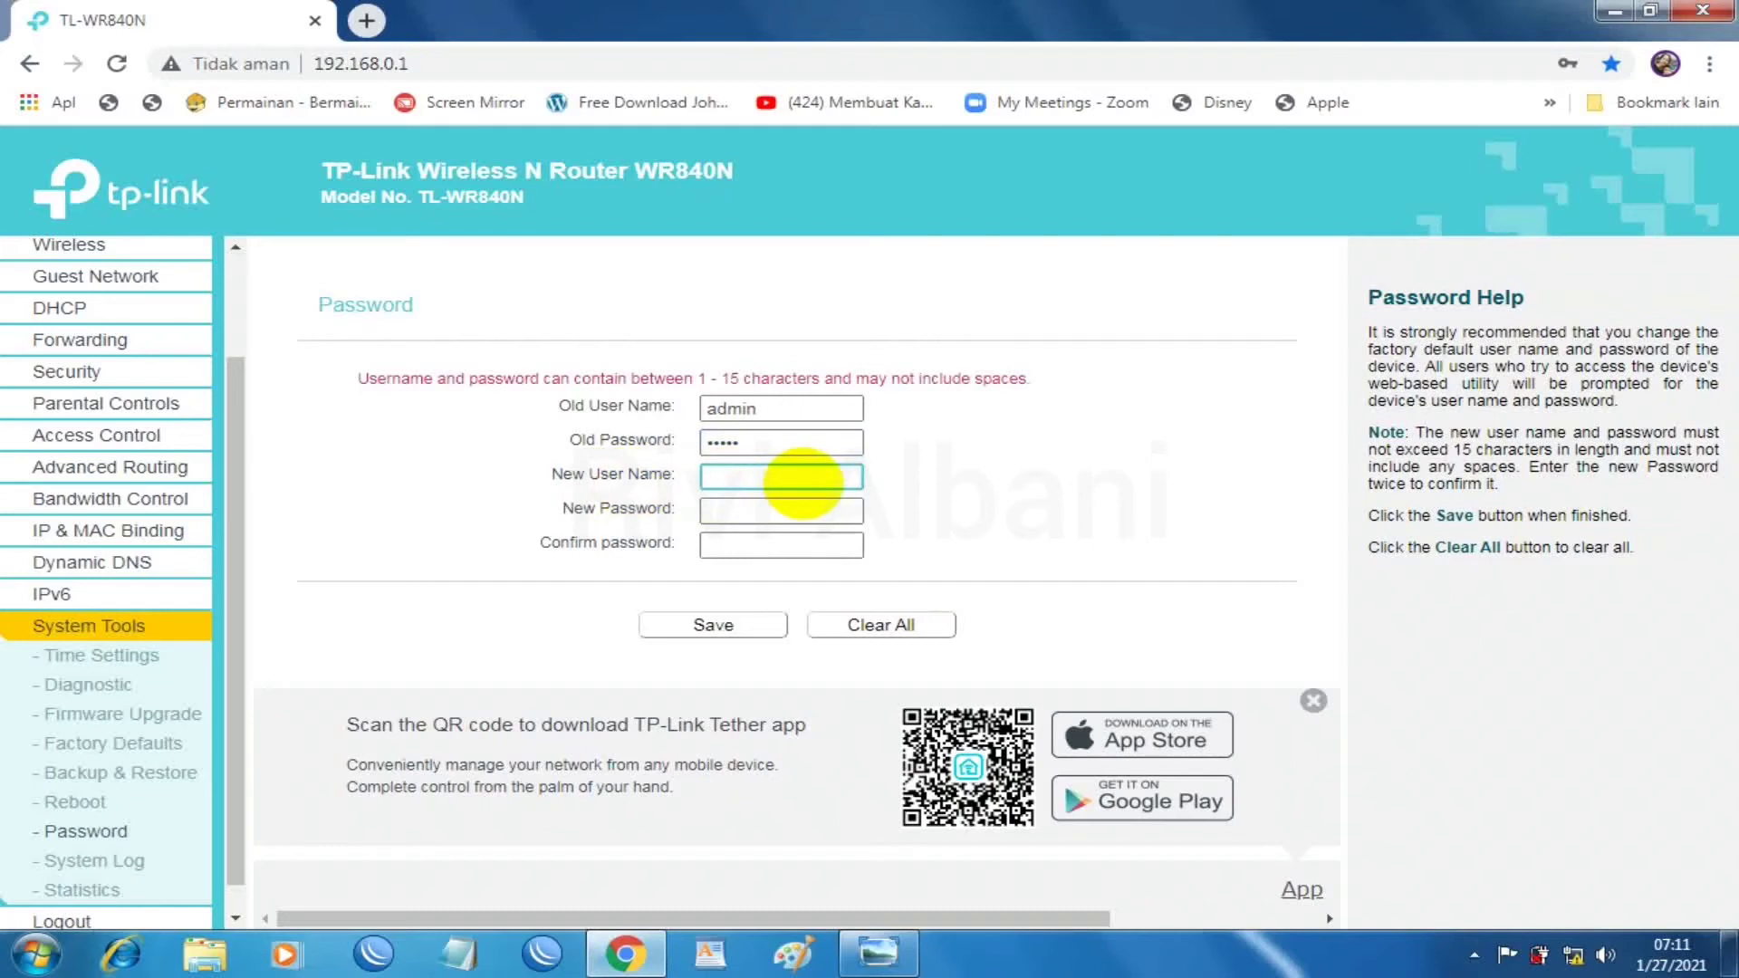
{"action": "type", "text": "rivi"}
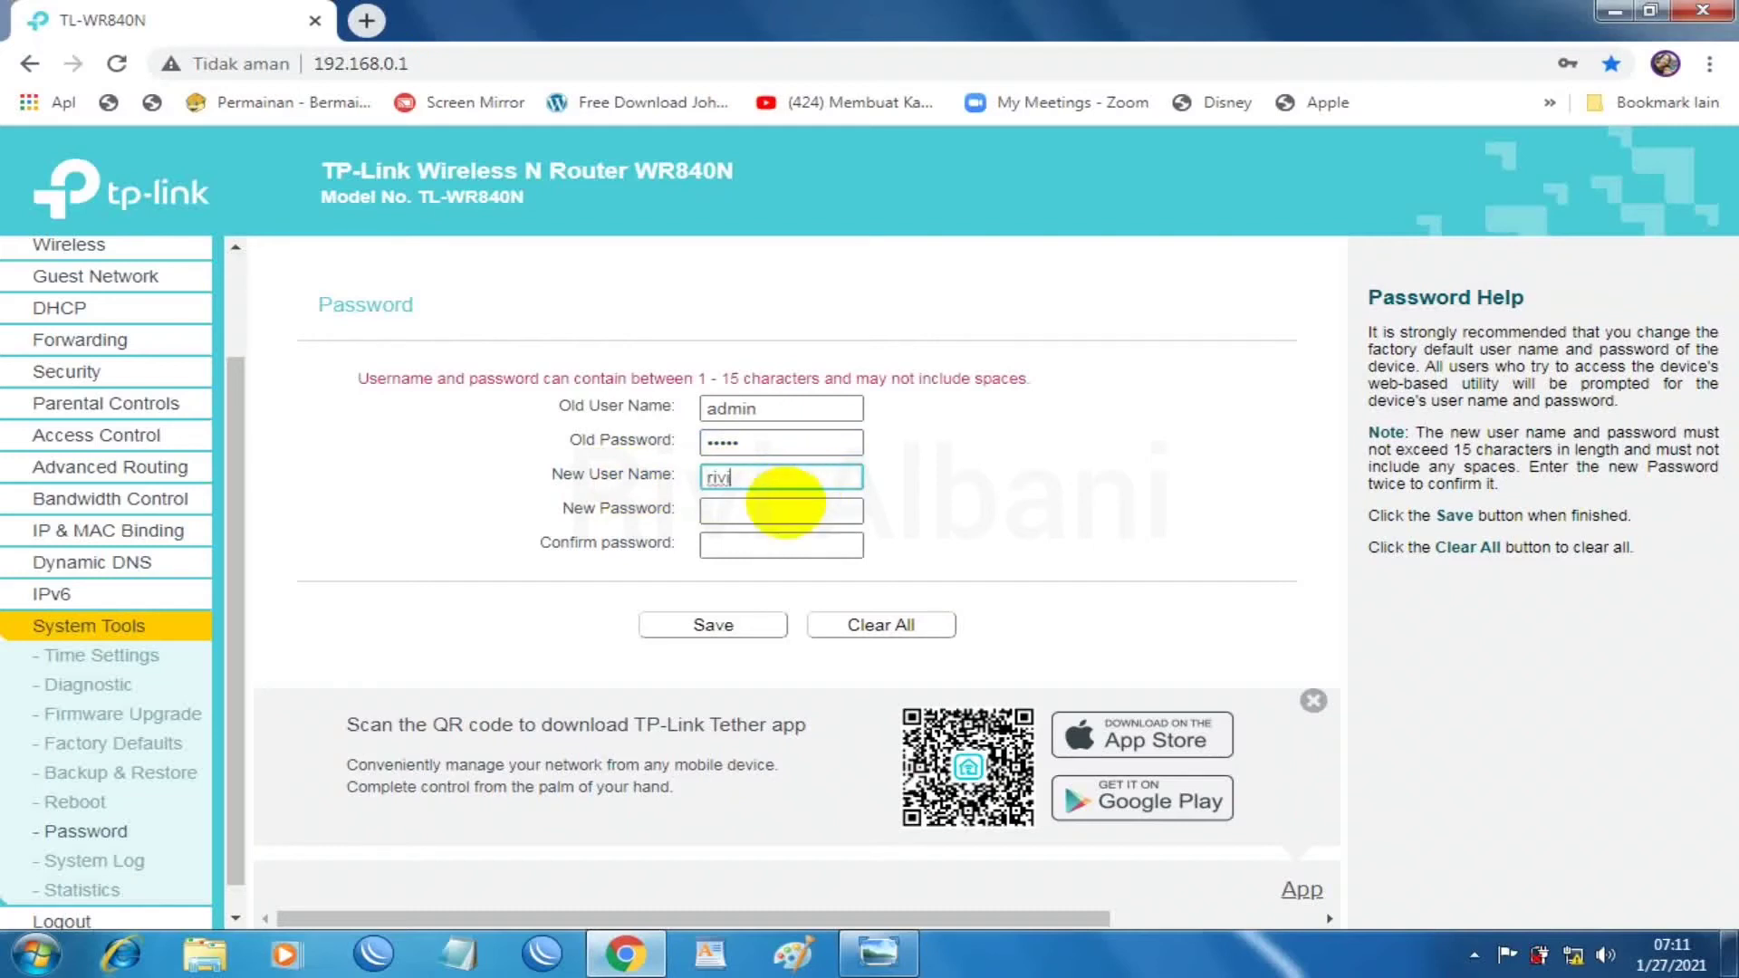
{"action": "left_click", "coordinate": [763, 511]}
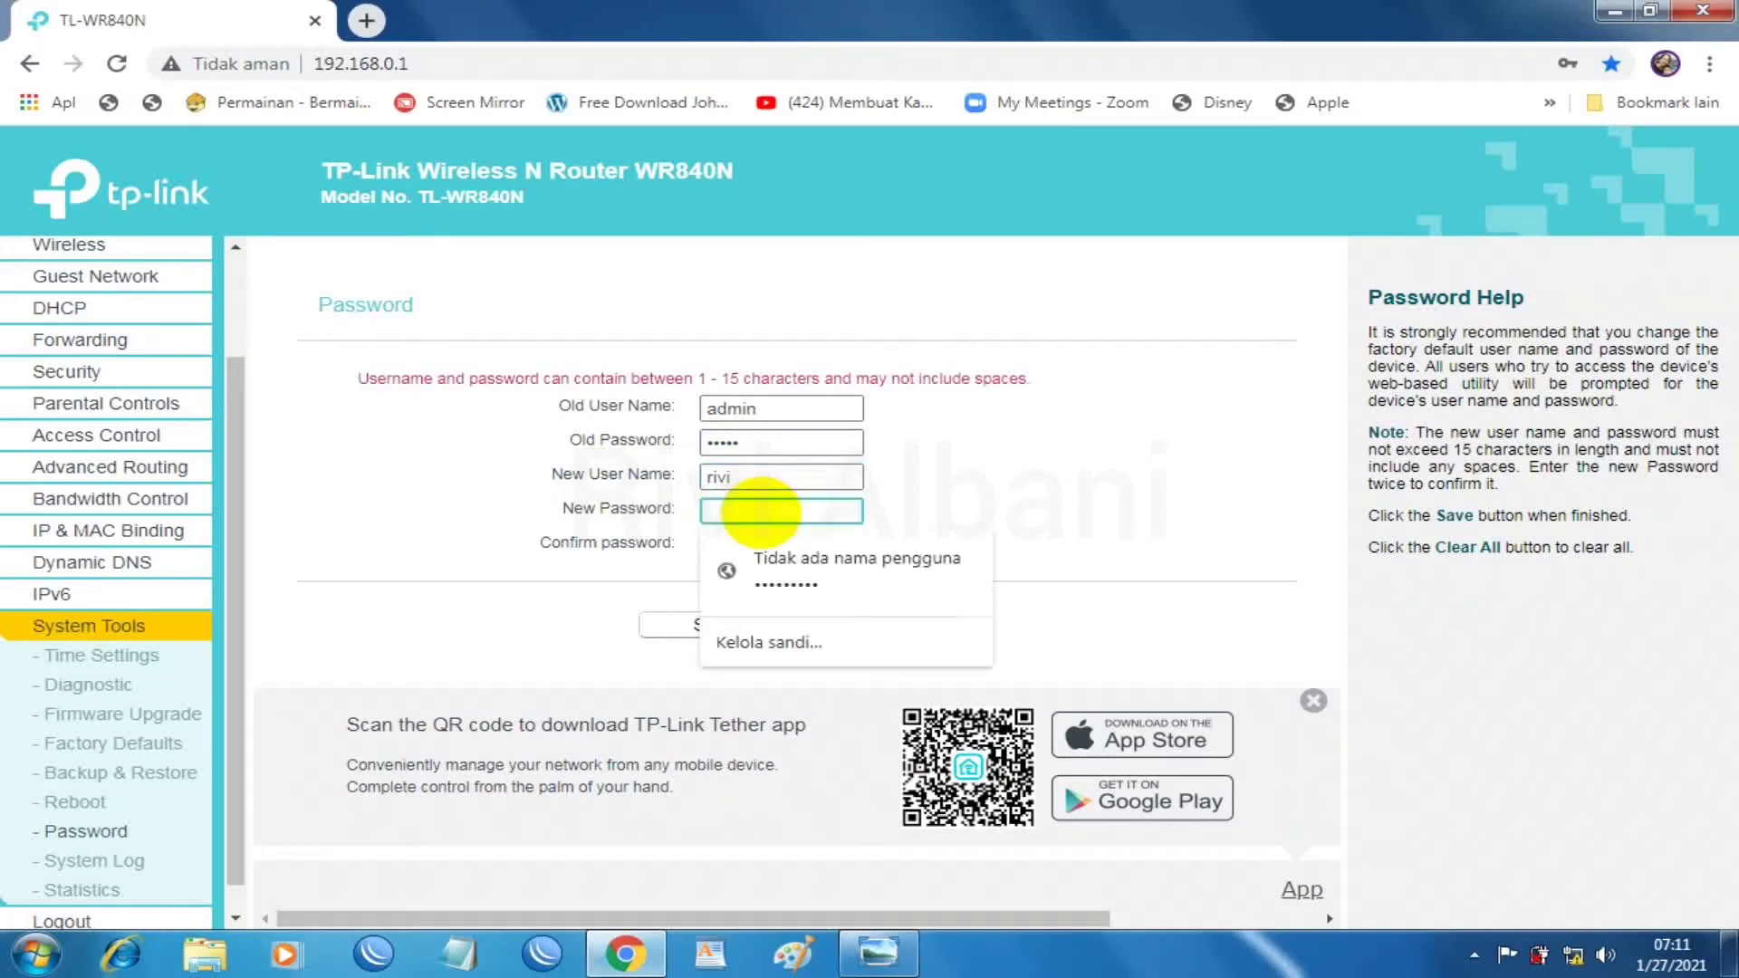
{"action": "type", "text": "••"}
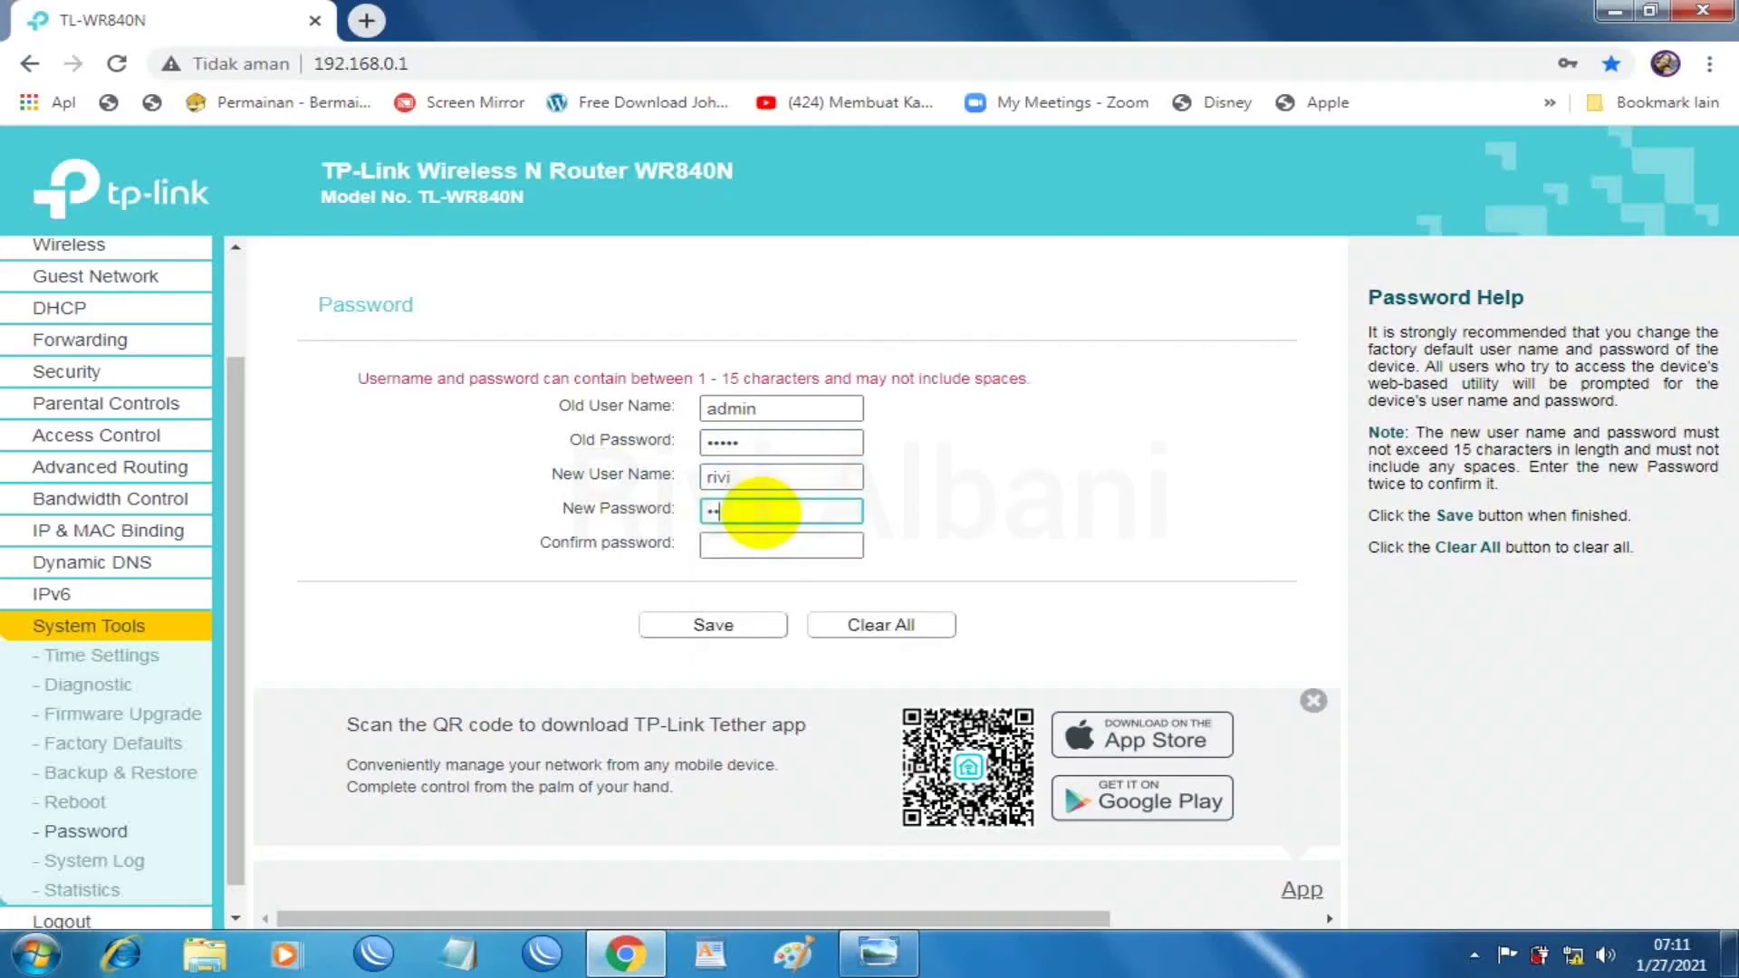
{"action": "type", "text": "••••"}
{"action": "left_click", "coordinate": [749, 544]}
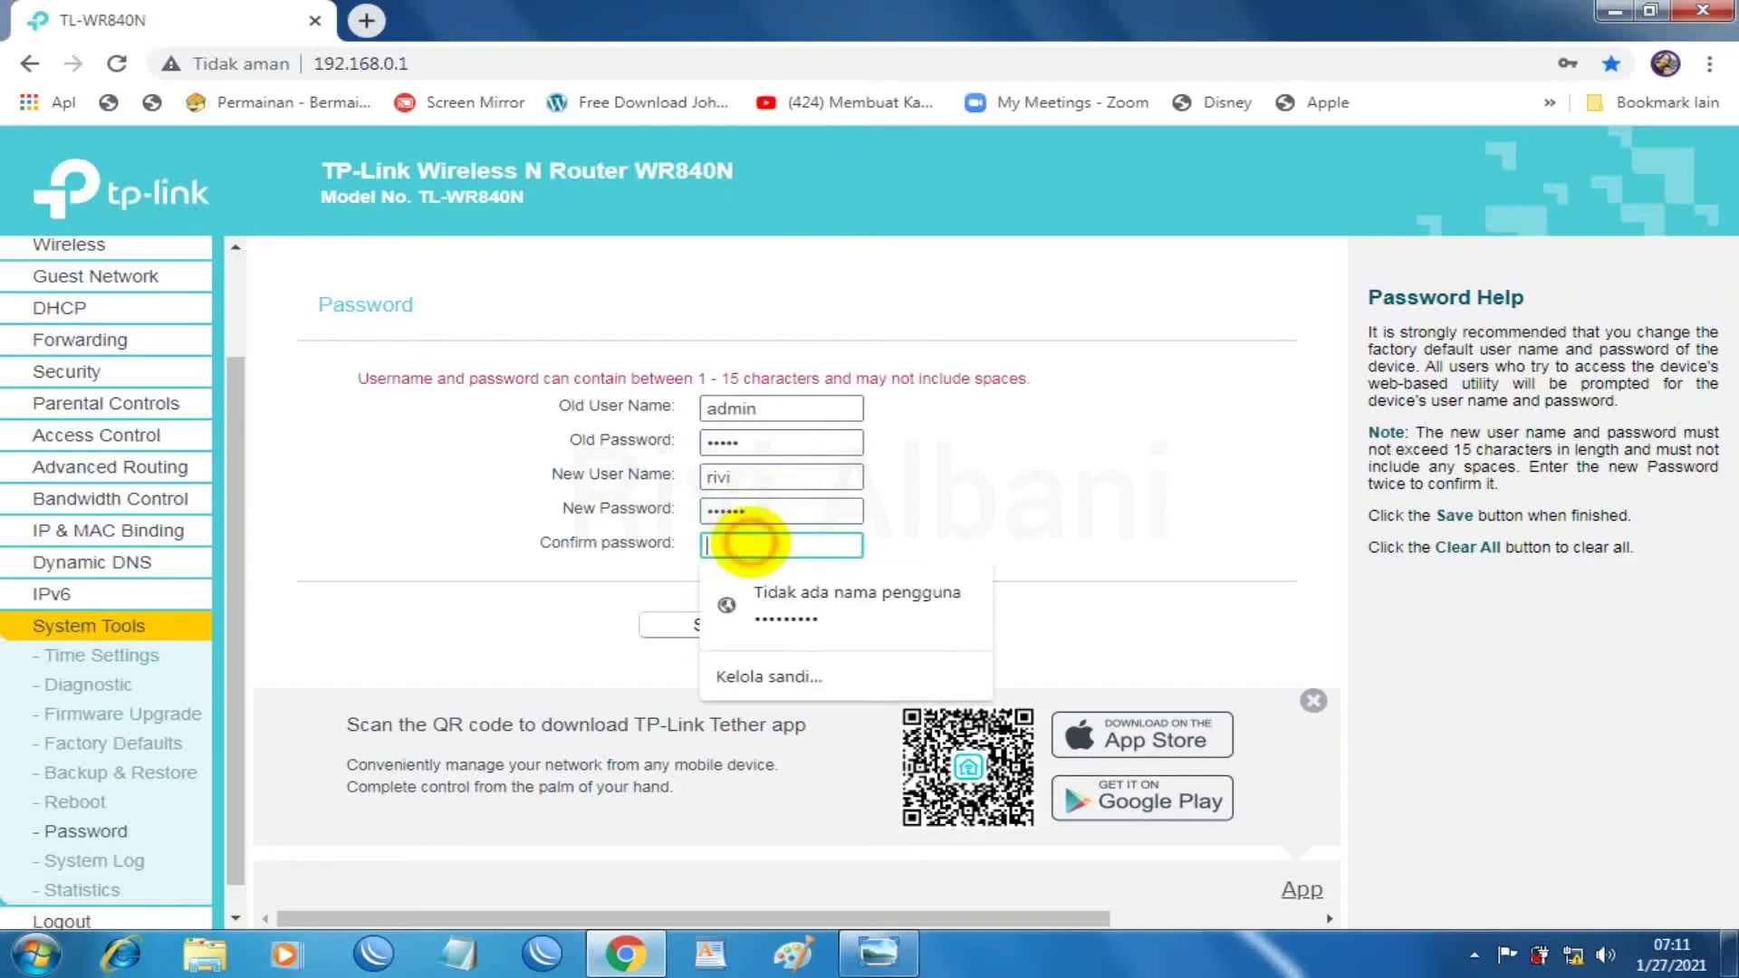
{"action": "type", "text": "••••"}
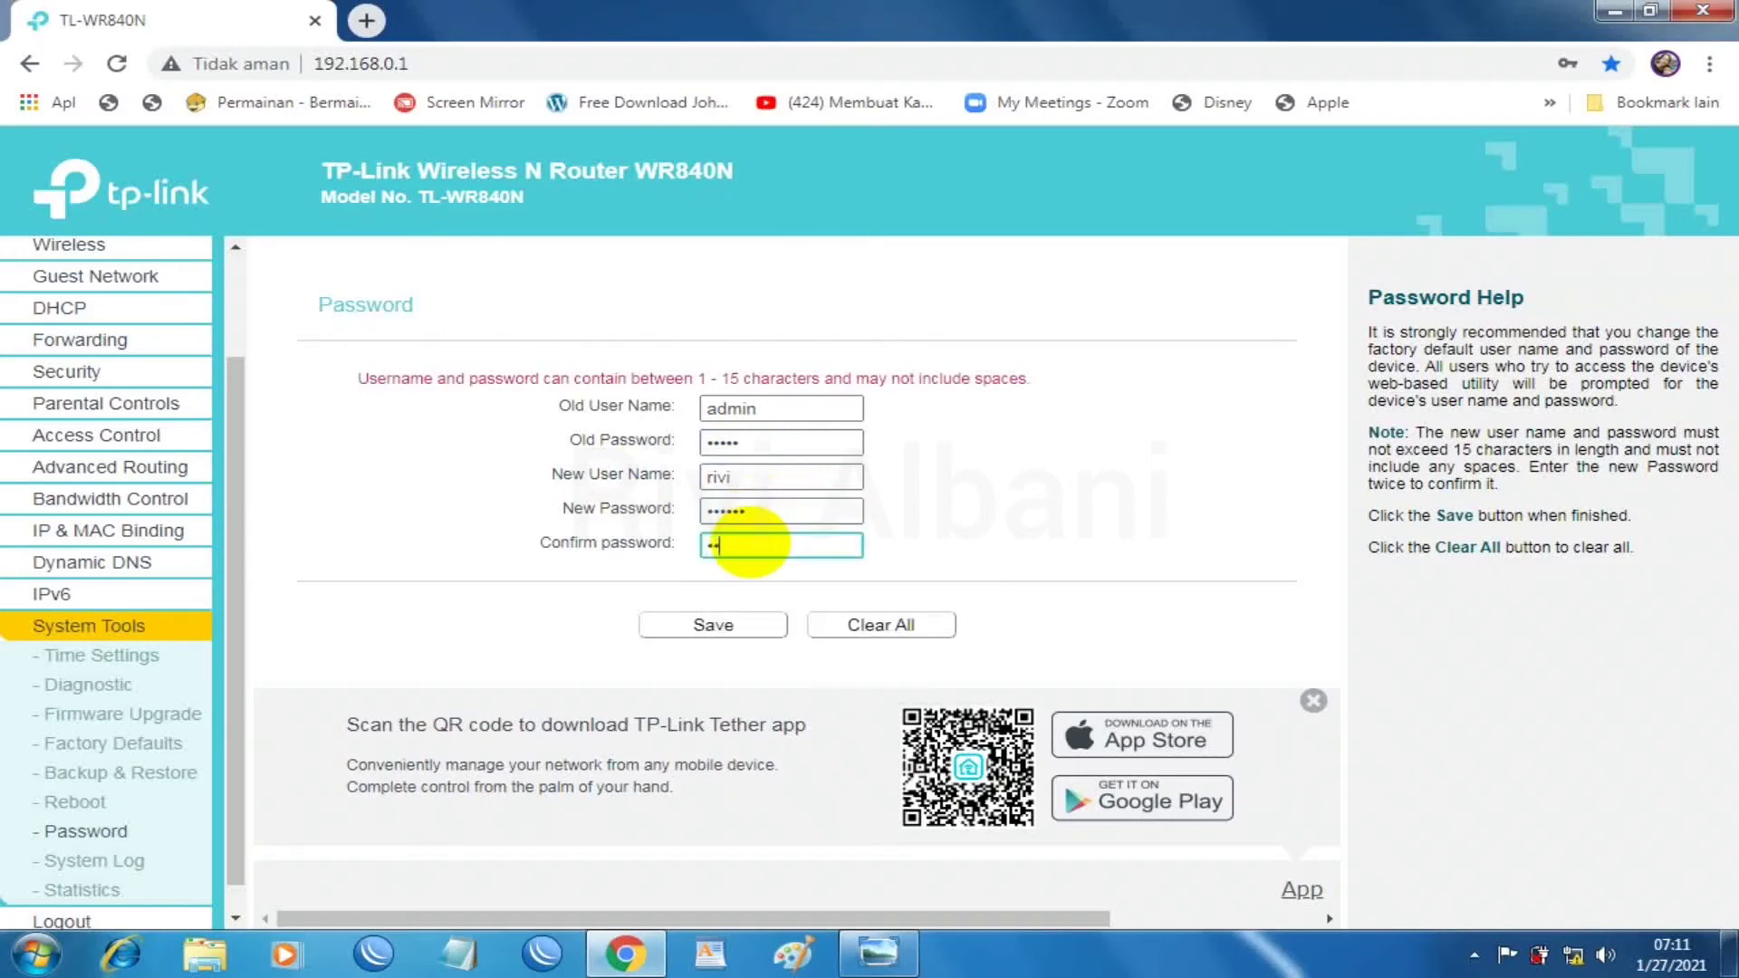
{"action": "type", "text": "••"}
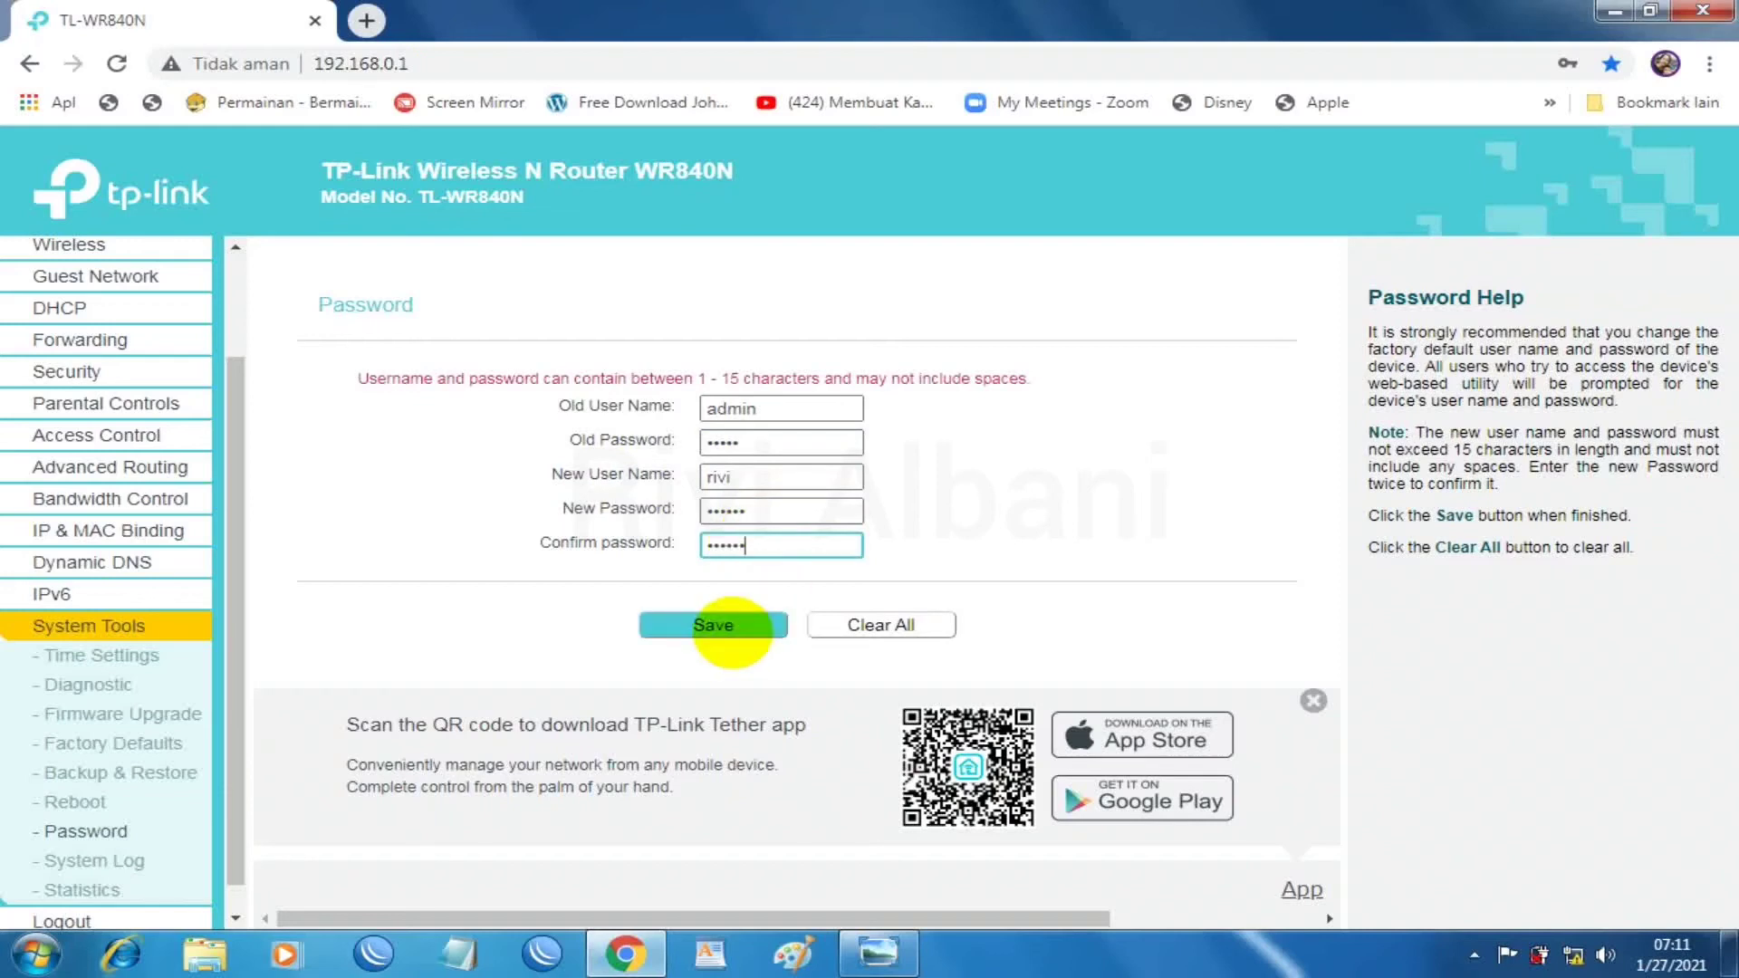
{"action": "left_click", "coordinate": [729, 630]}
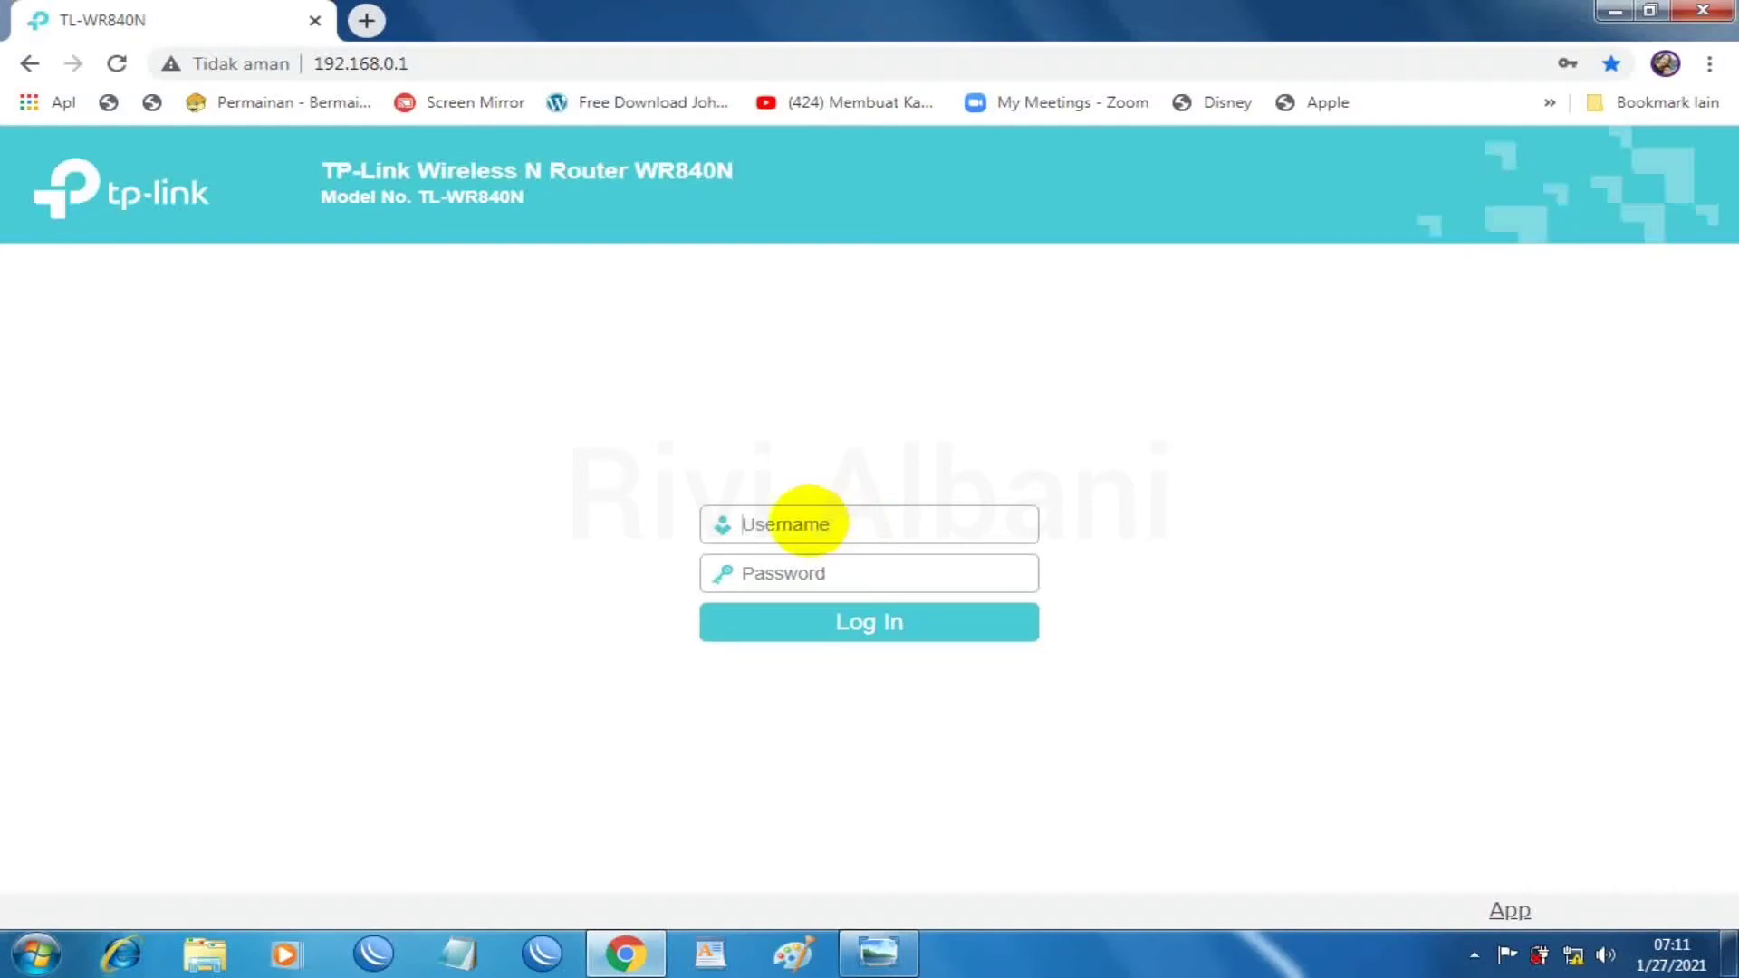
- Sign in to the router with the changed user name and password
{"action": "left_click", "coordinate": [752, 525]}
{"action": "left_click", "coordinate": [752, 526]}
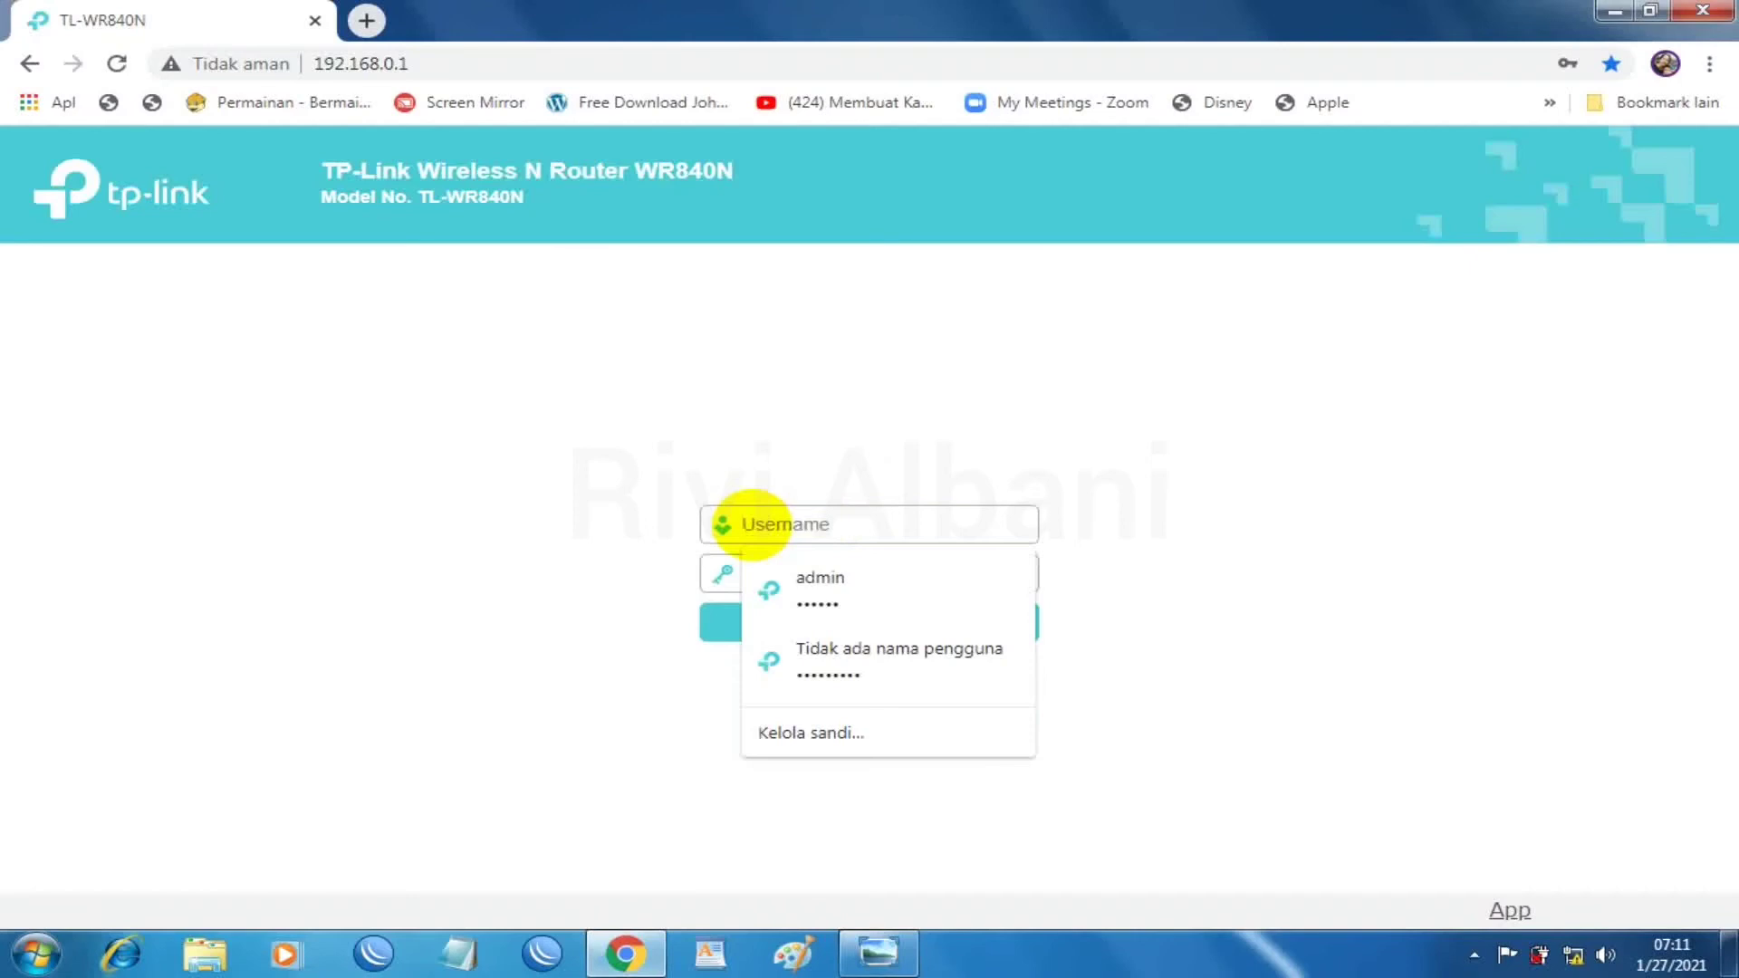
{"action": "type", "text": "i"}
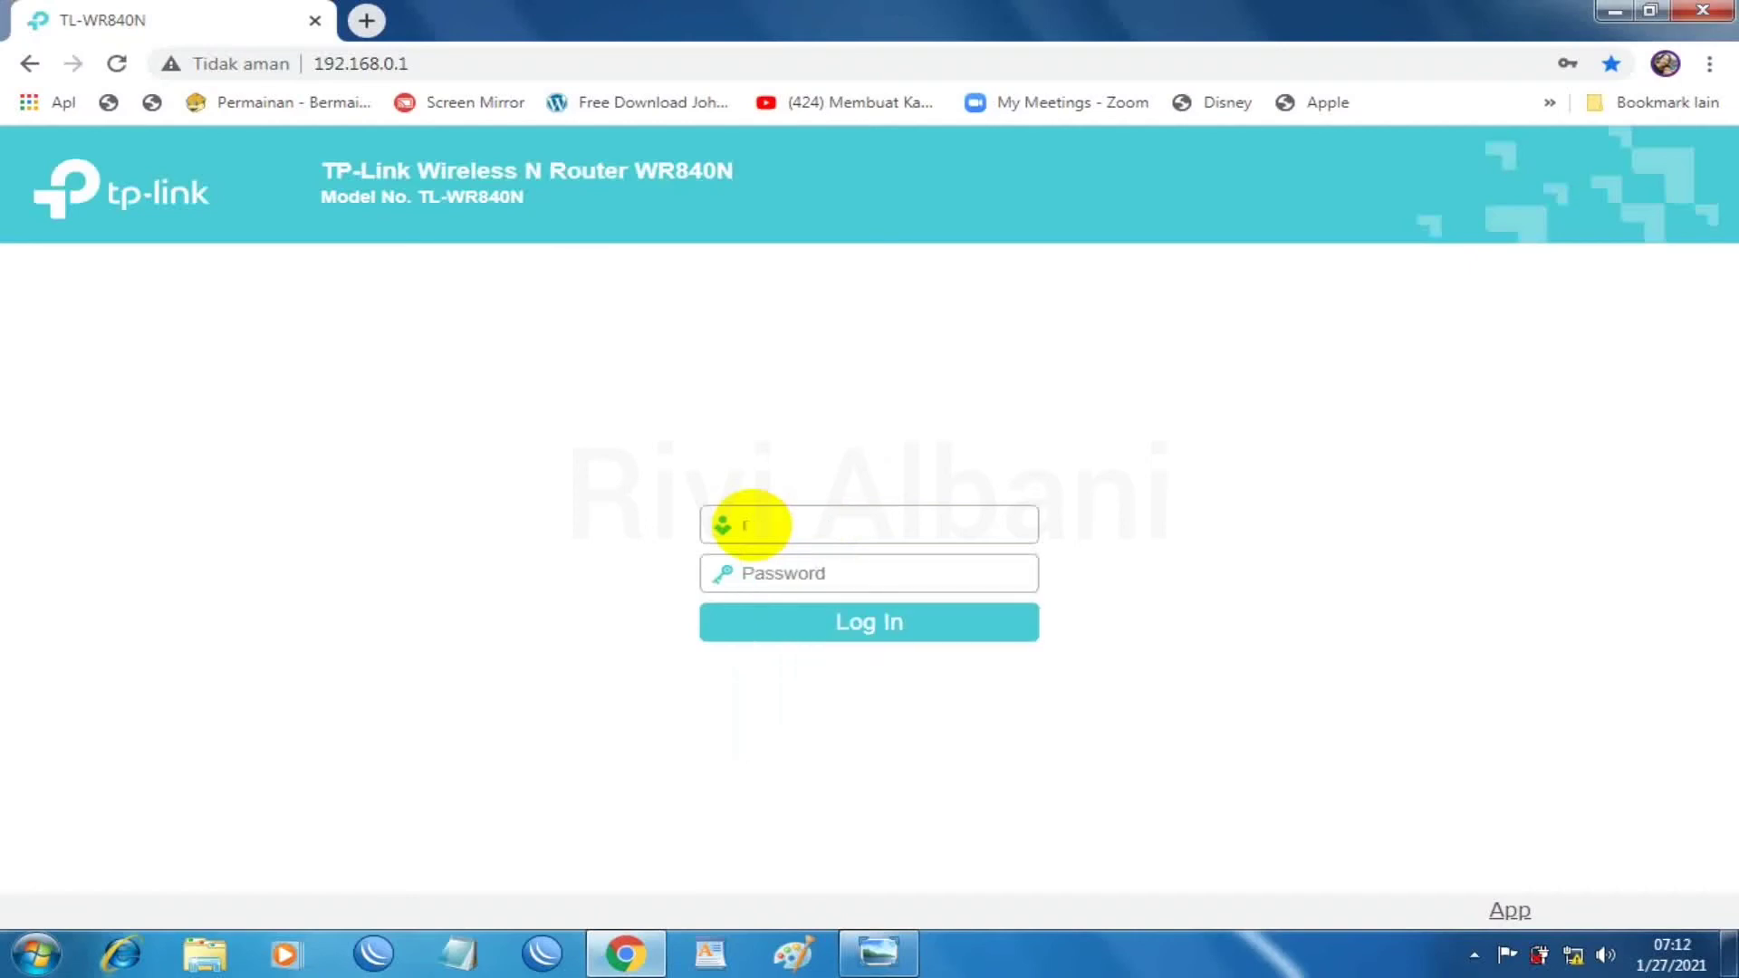
{"action": "type", "text": "ivi"}
{"action": "left_click", "coordinate": [759, 581]}
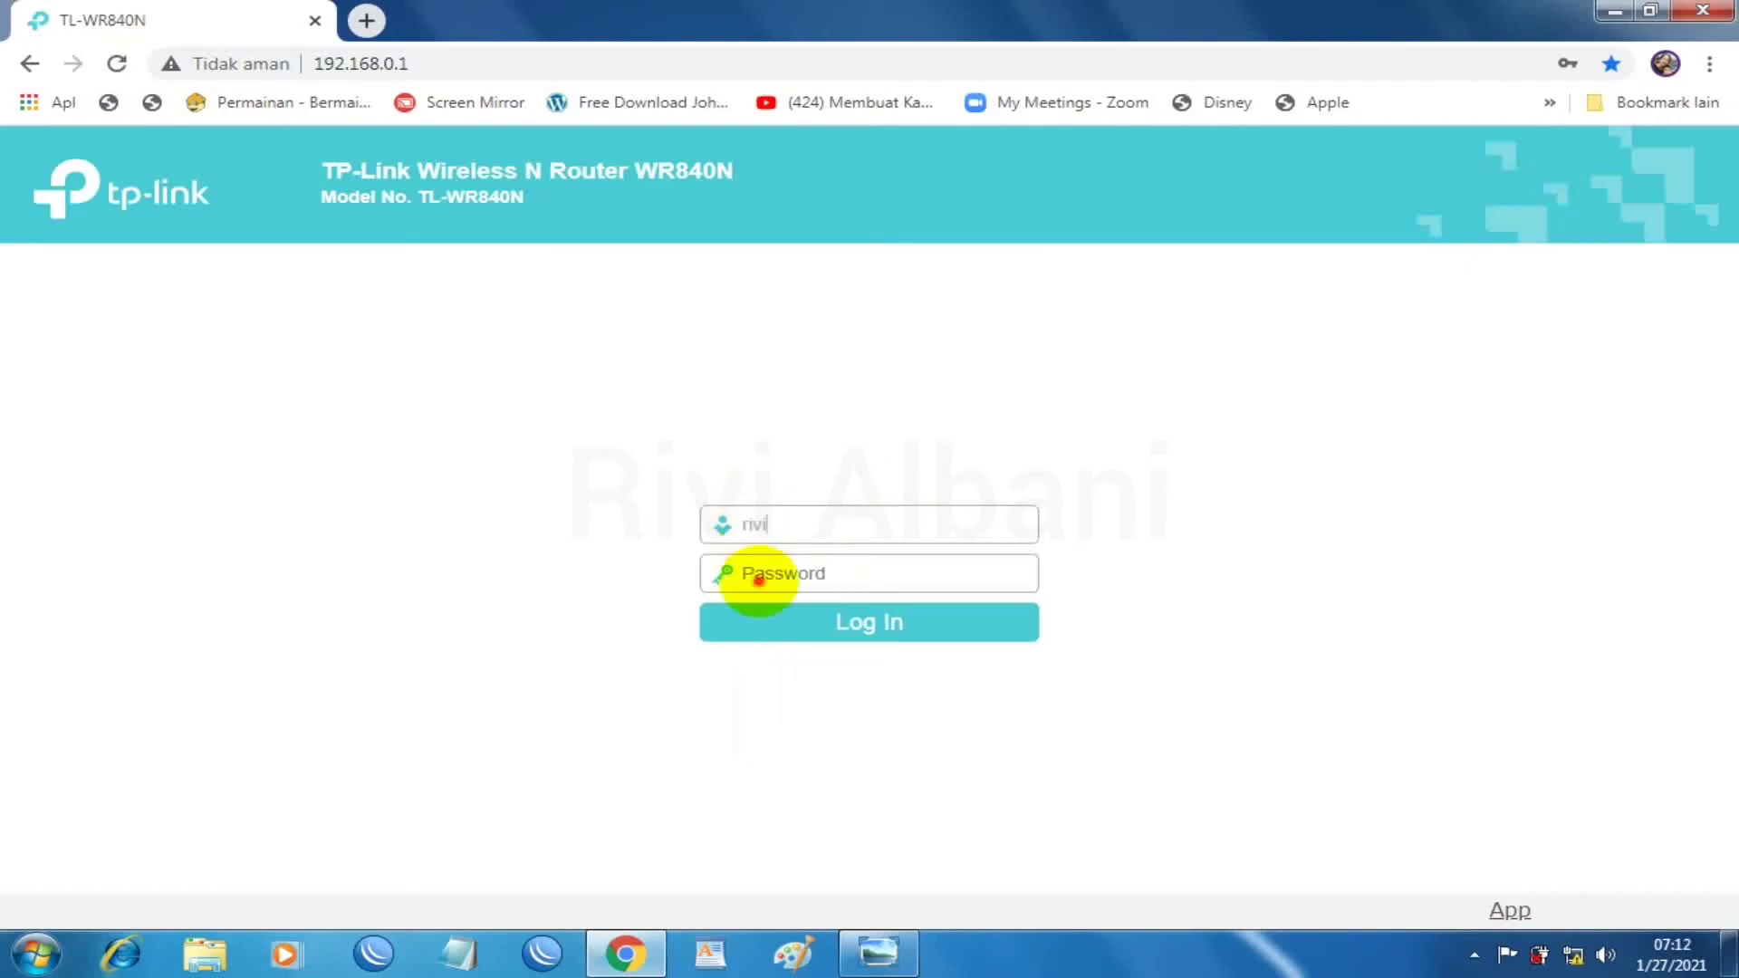
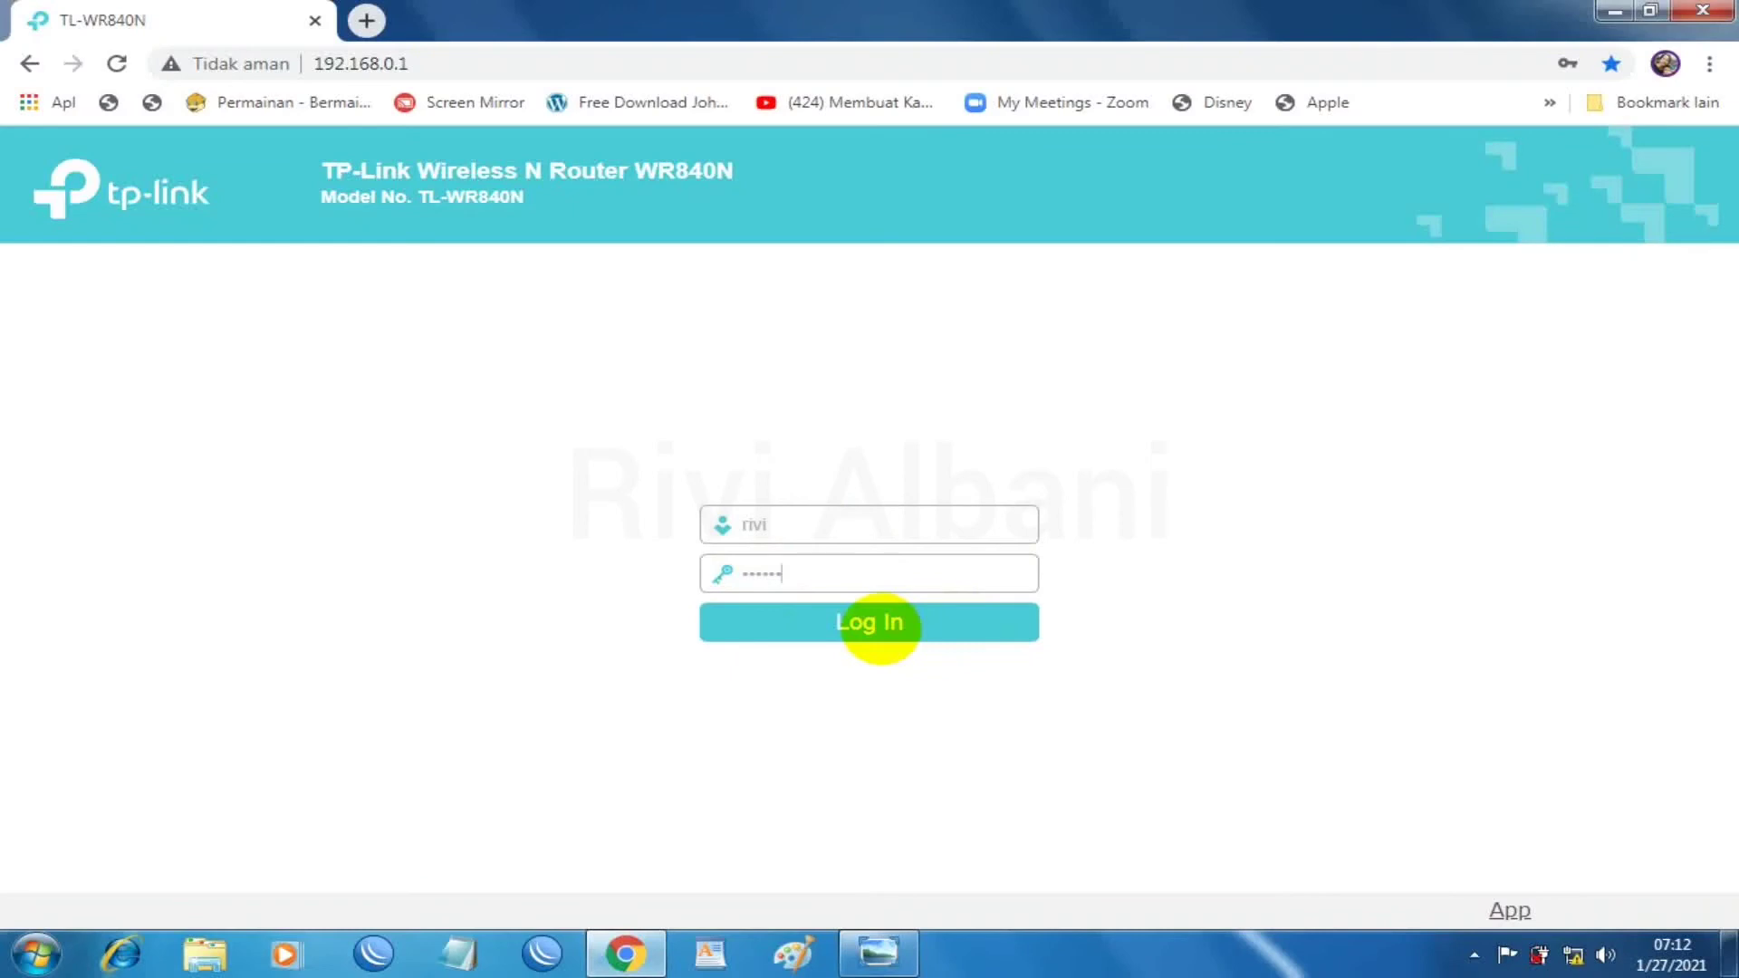
{"action": "left_click", "coordinate": [881, 627]}
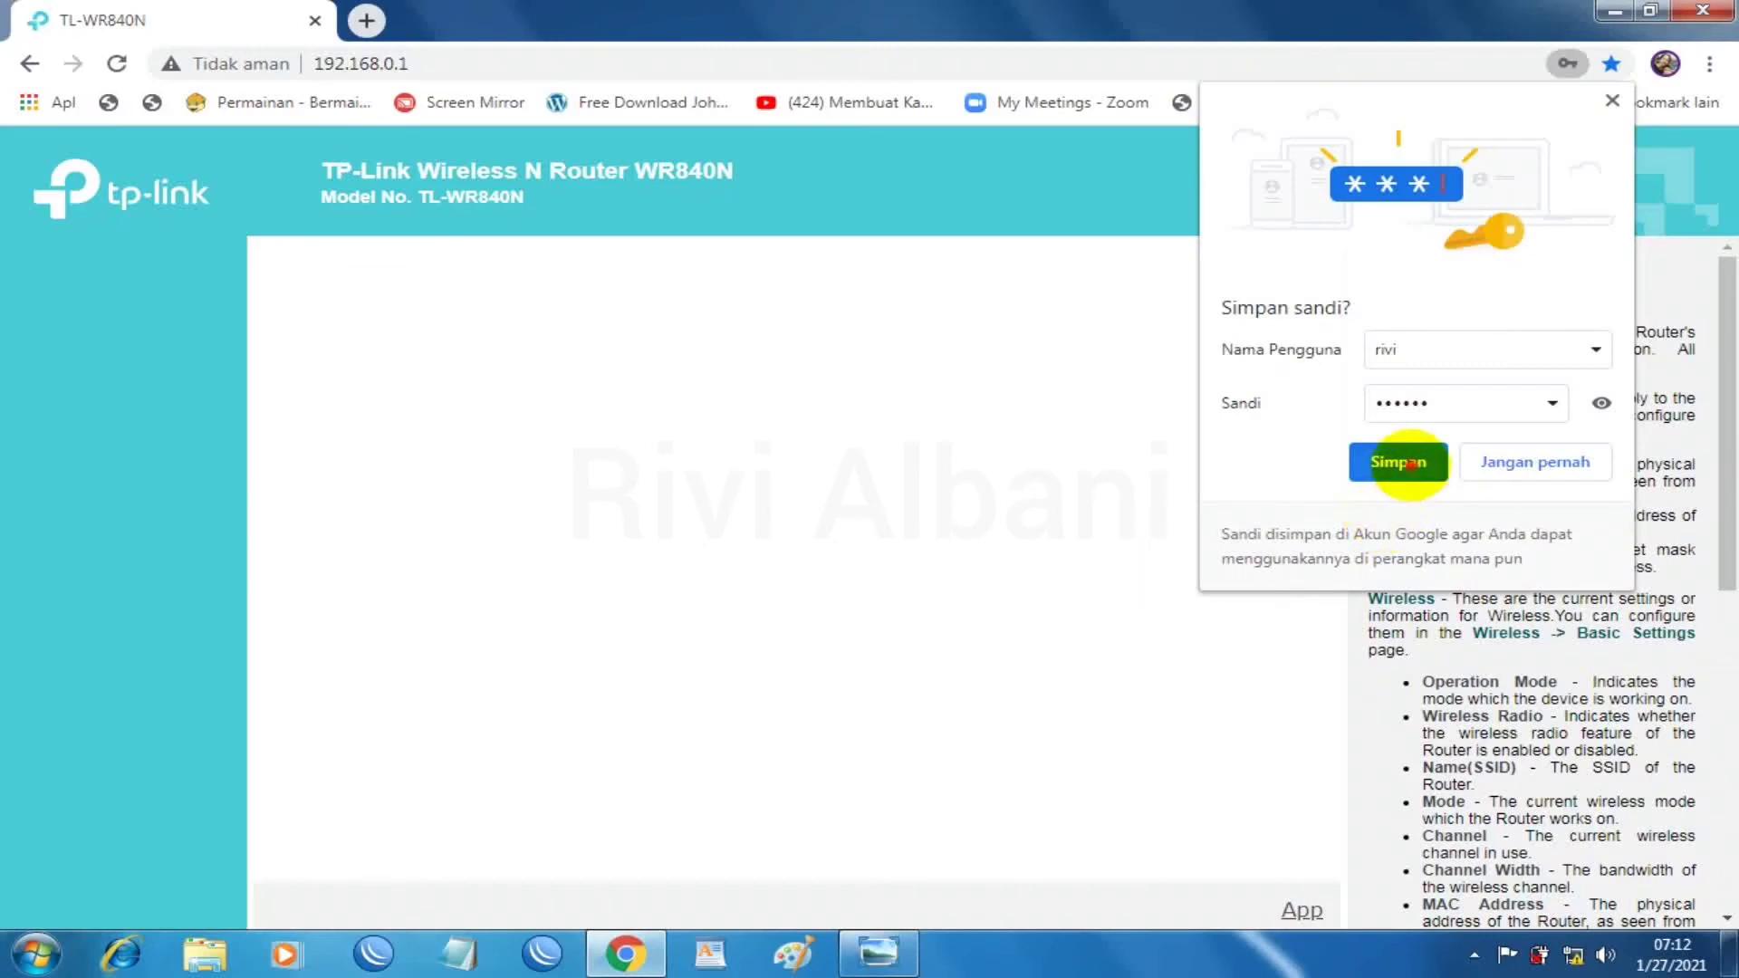
- Accept Chrome's offer to save the router login (Simpan)
{"action": "left_click", "coordinate": [1399, 464]}
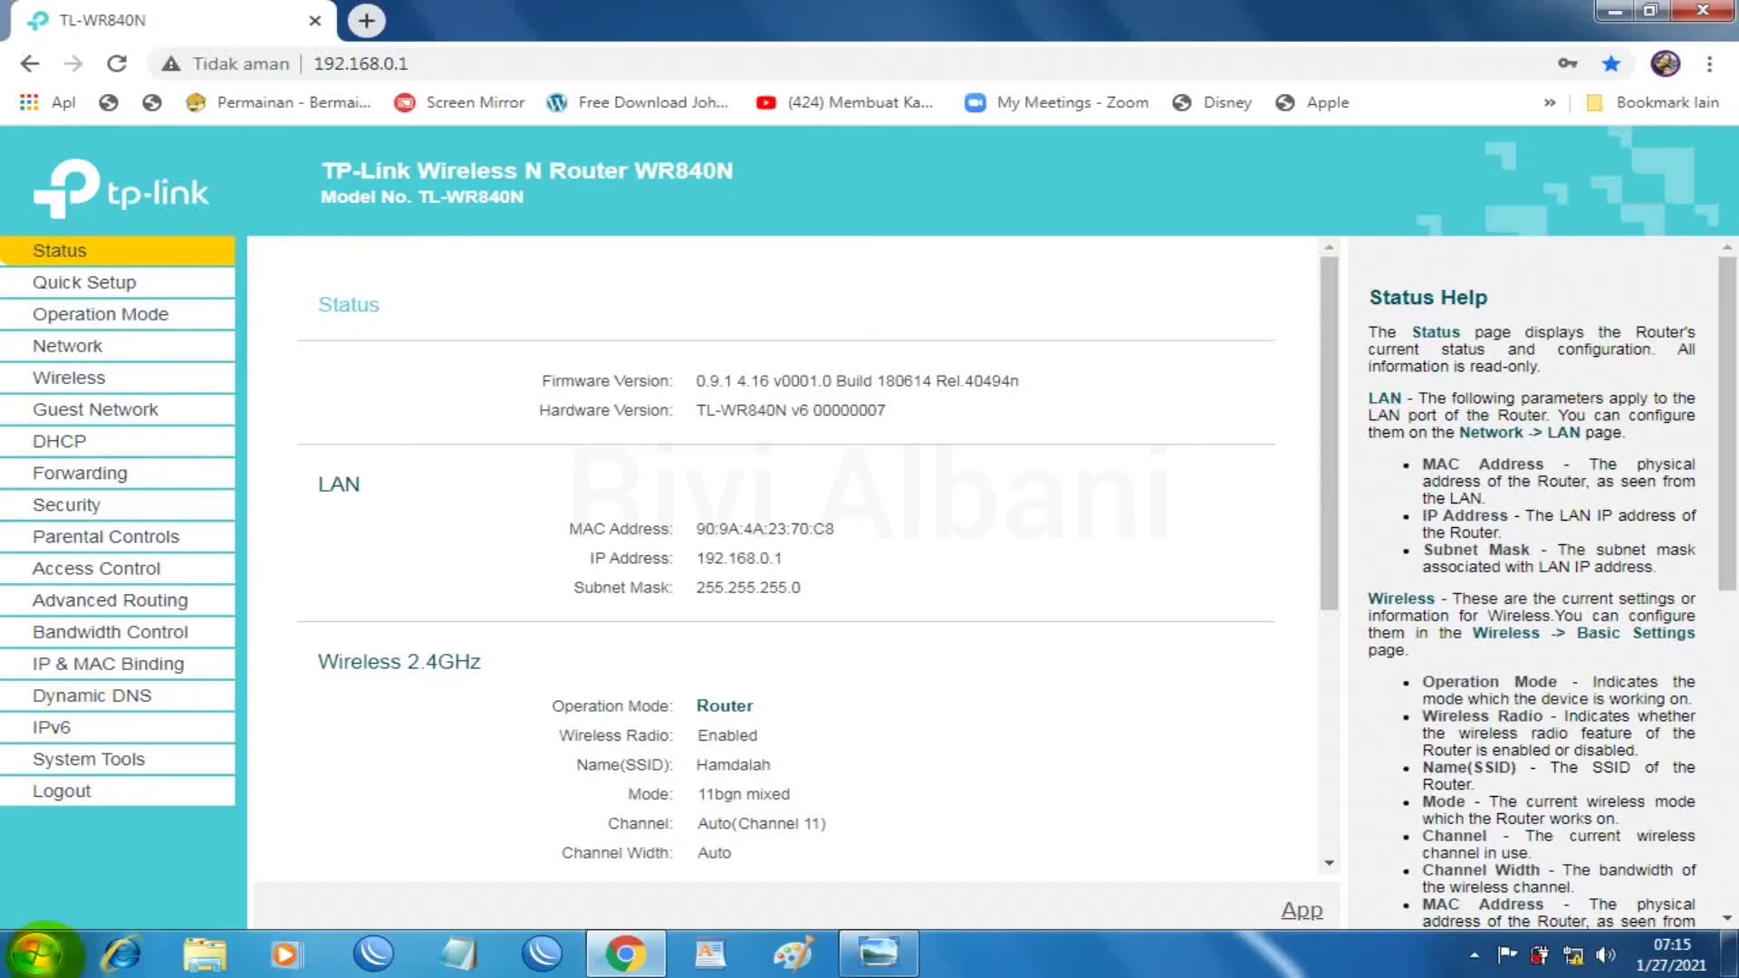
- Search 'cmd' in the Start menu and launch Command Prompt
{"action": "left_click", "coordinate": [38, 953]}
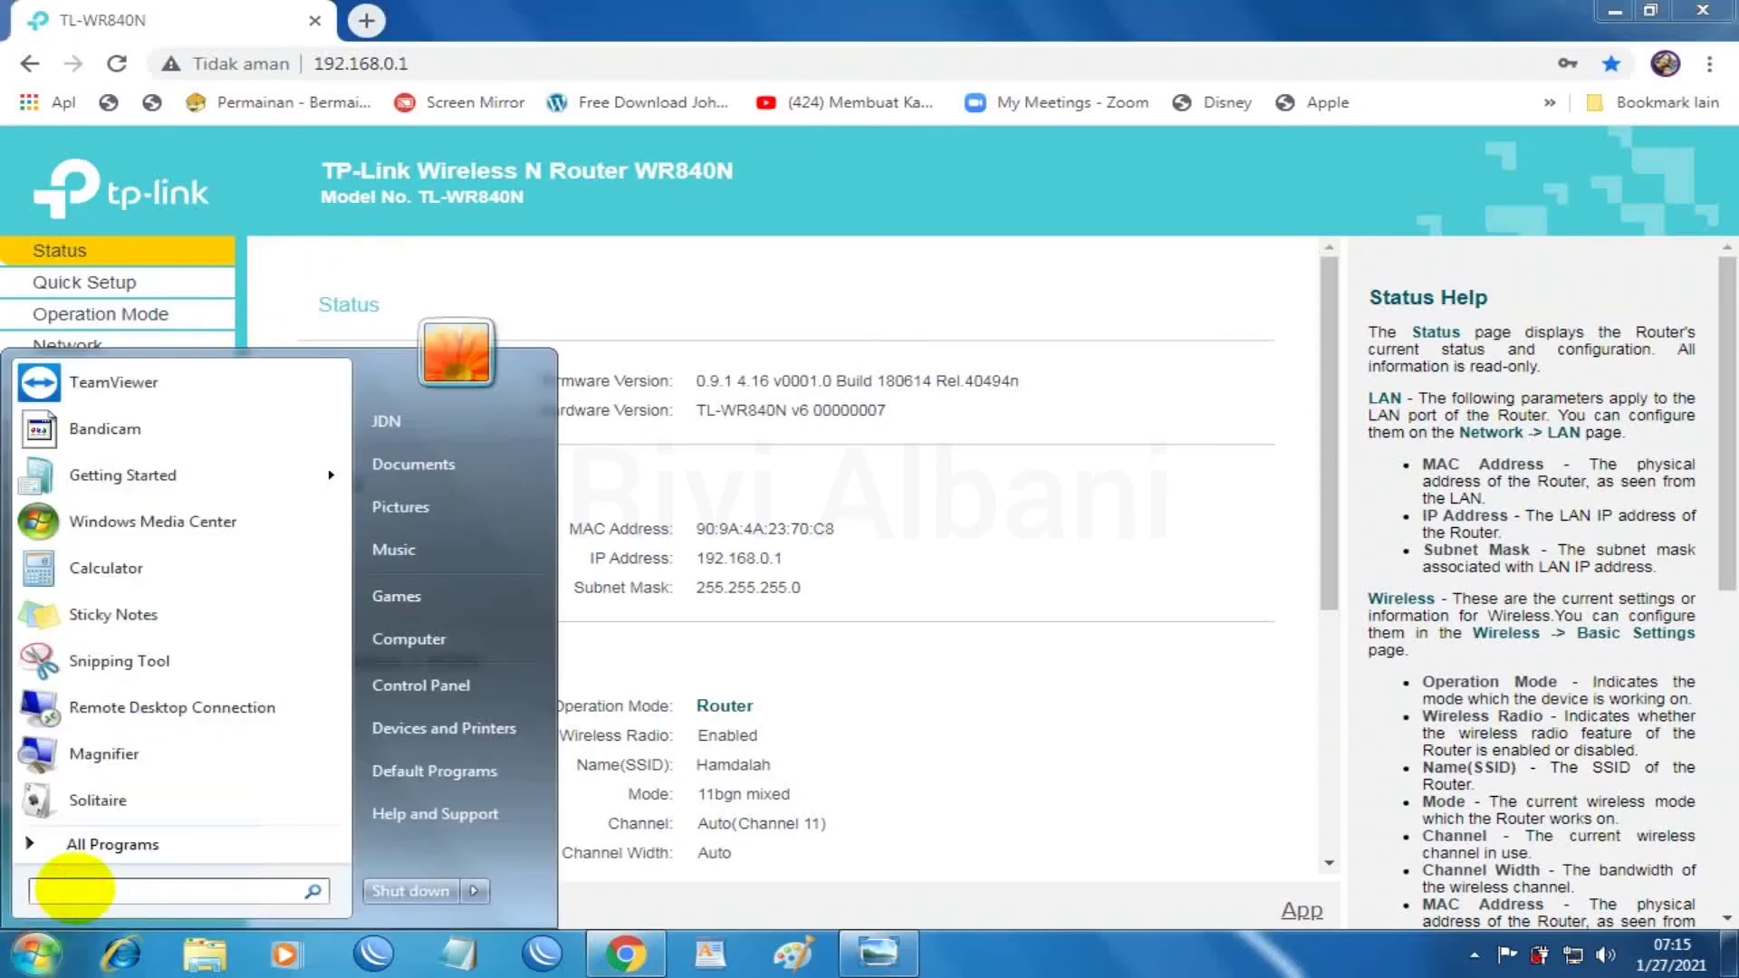
{"action": "type", "text": "cmd"}
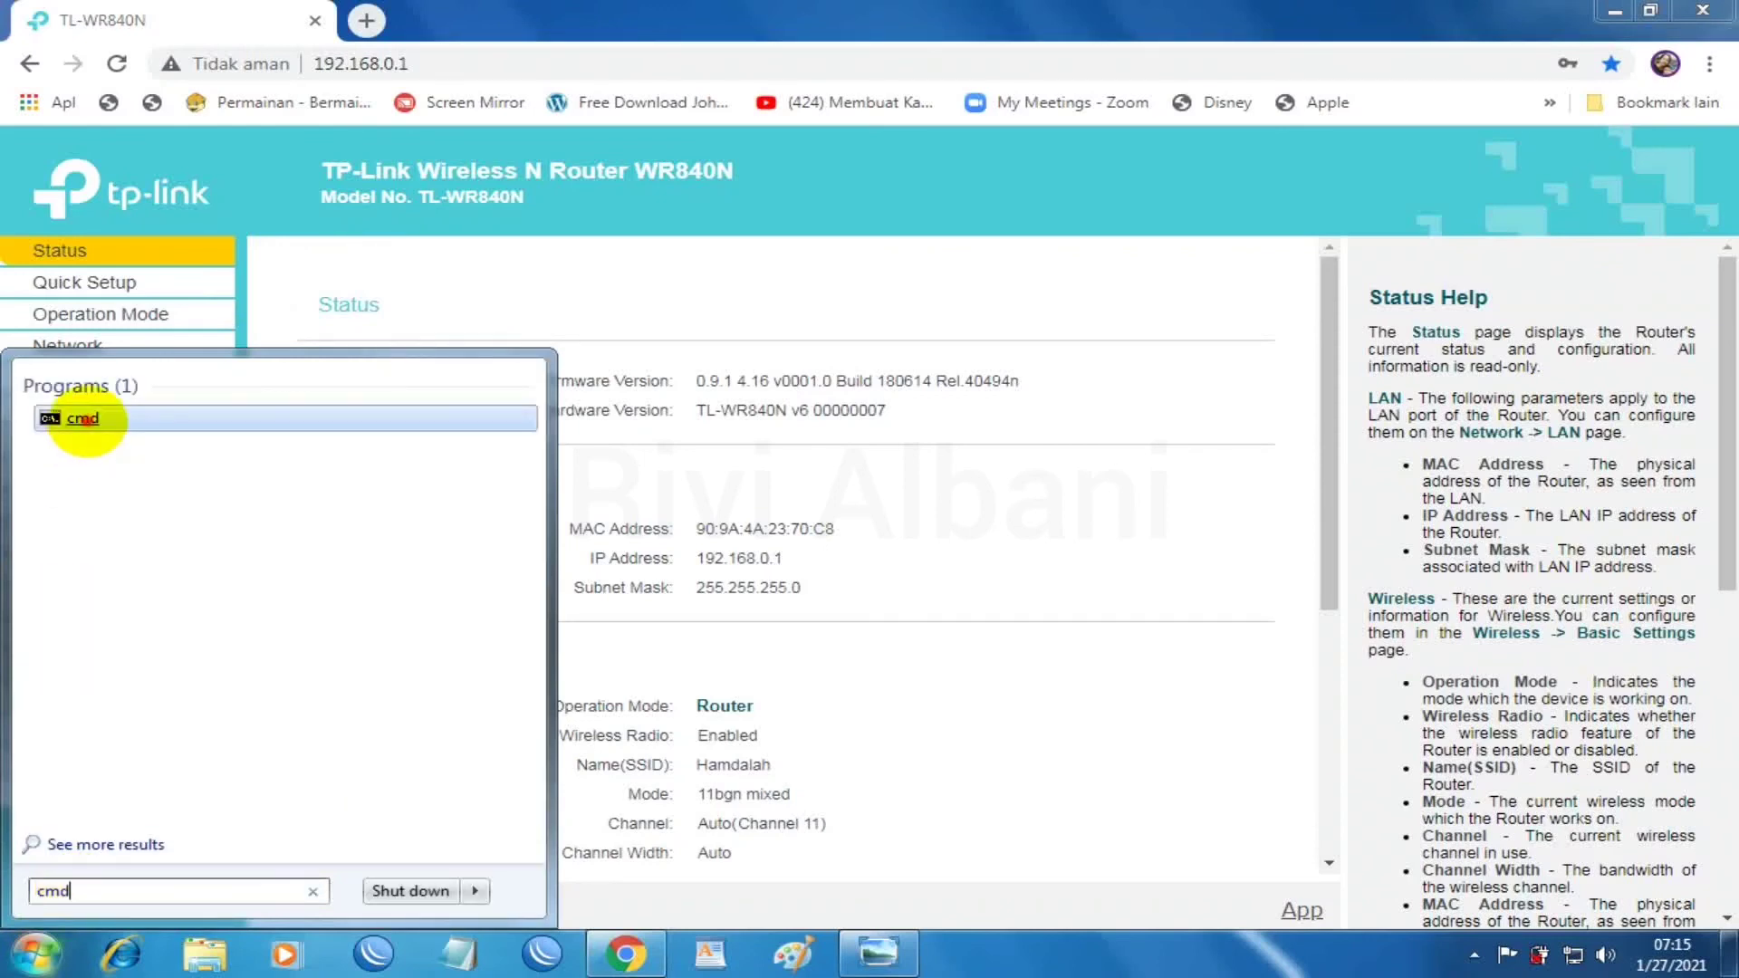
{"action": "left_click", "coordinate": [83, 424]}
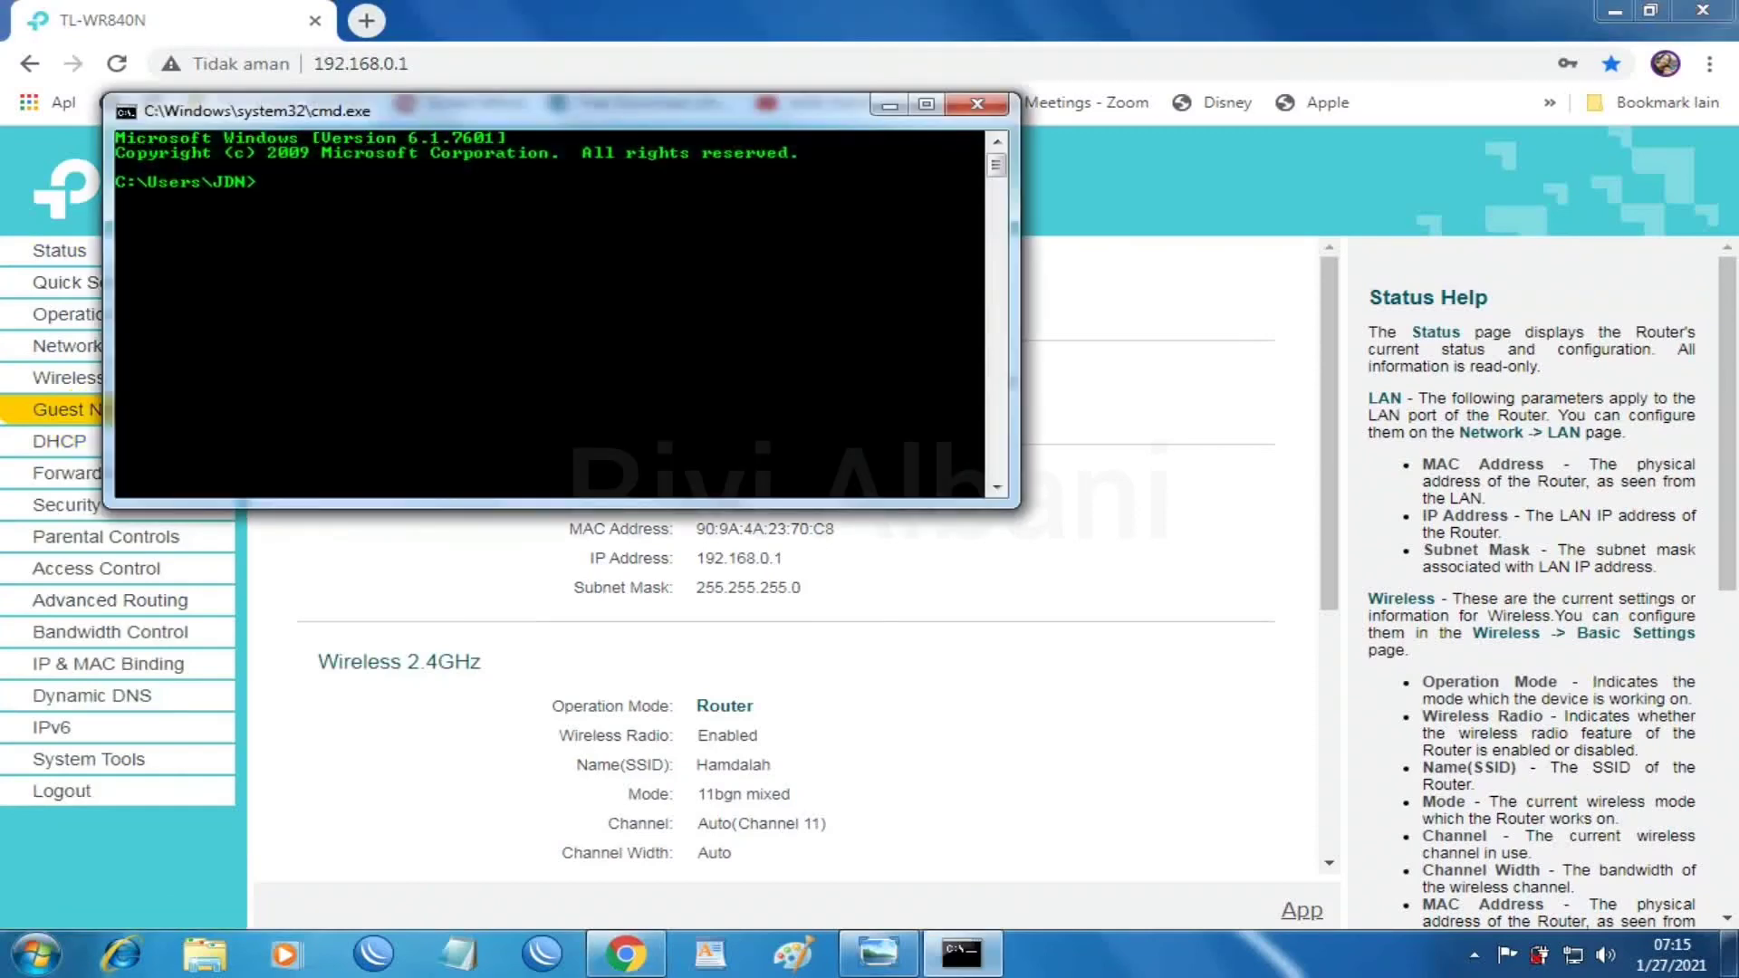
- Run 'ping google.com -t' and check for steady replies from 74.125.24.113
{"action": "left_click", "coordinate": [438, 332]}
{"action": "type", "text": "ping google.com"}
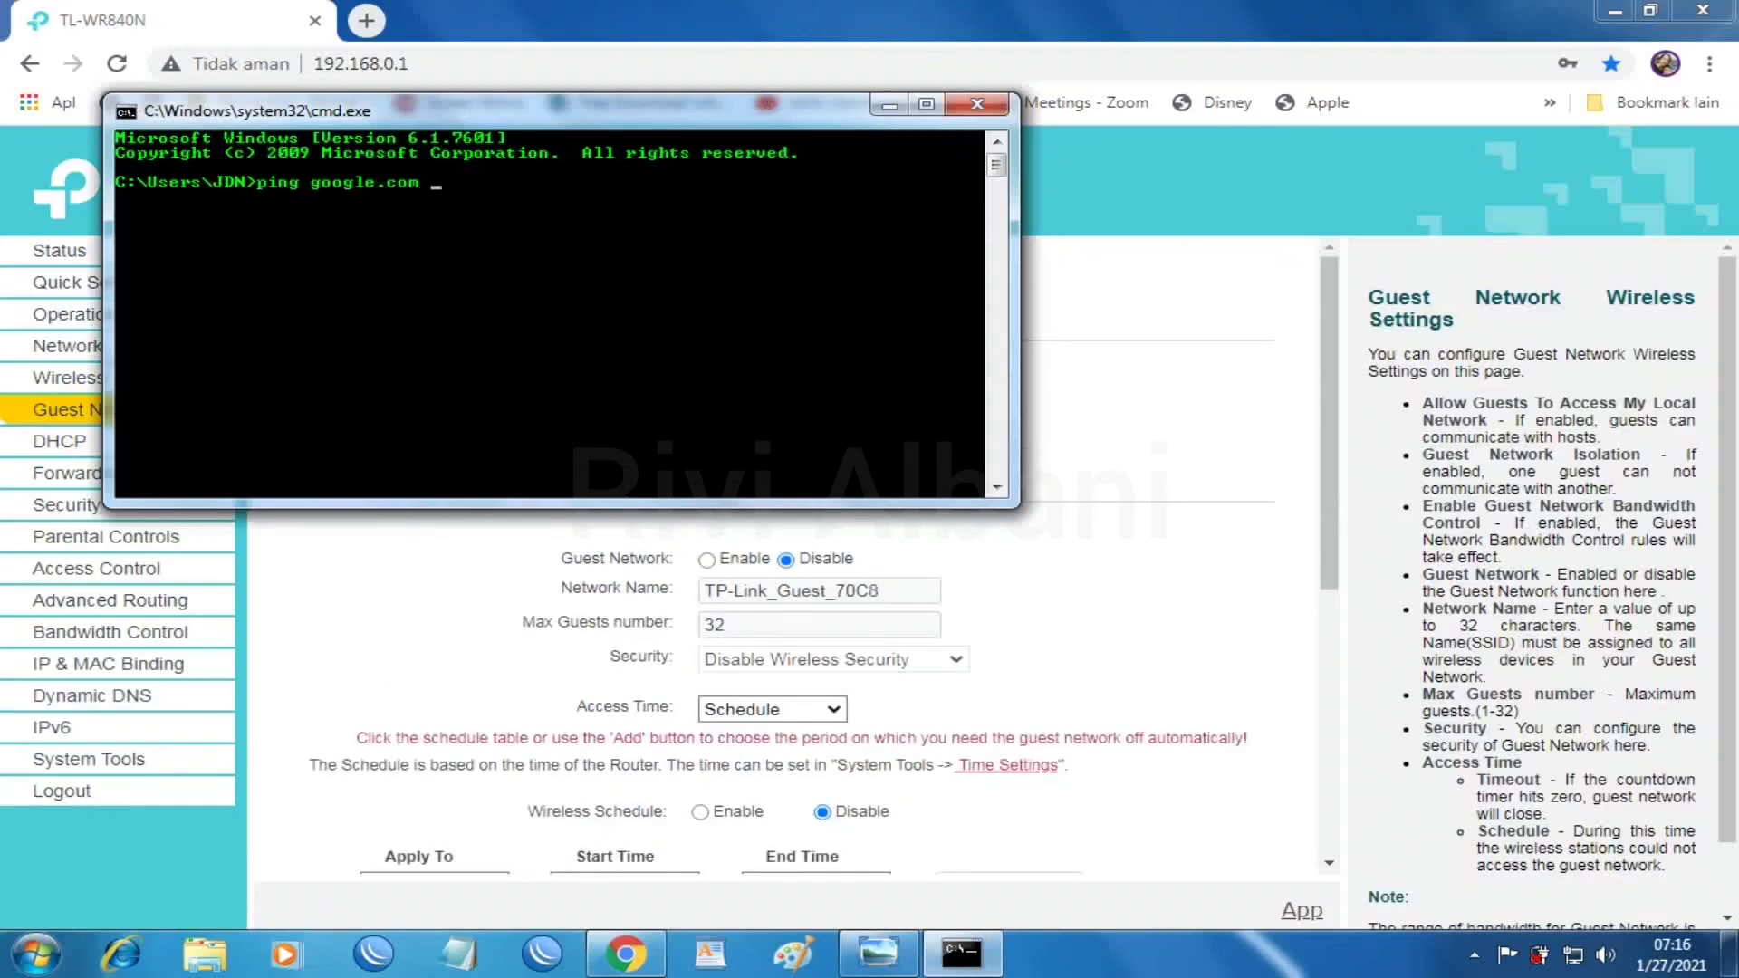
{"action": "type", "text": " -t"}
{"action": "key", "text": "Return"}
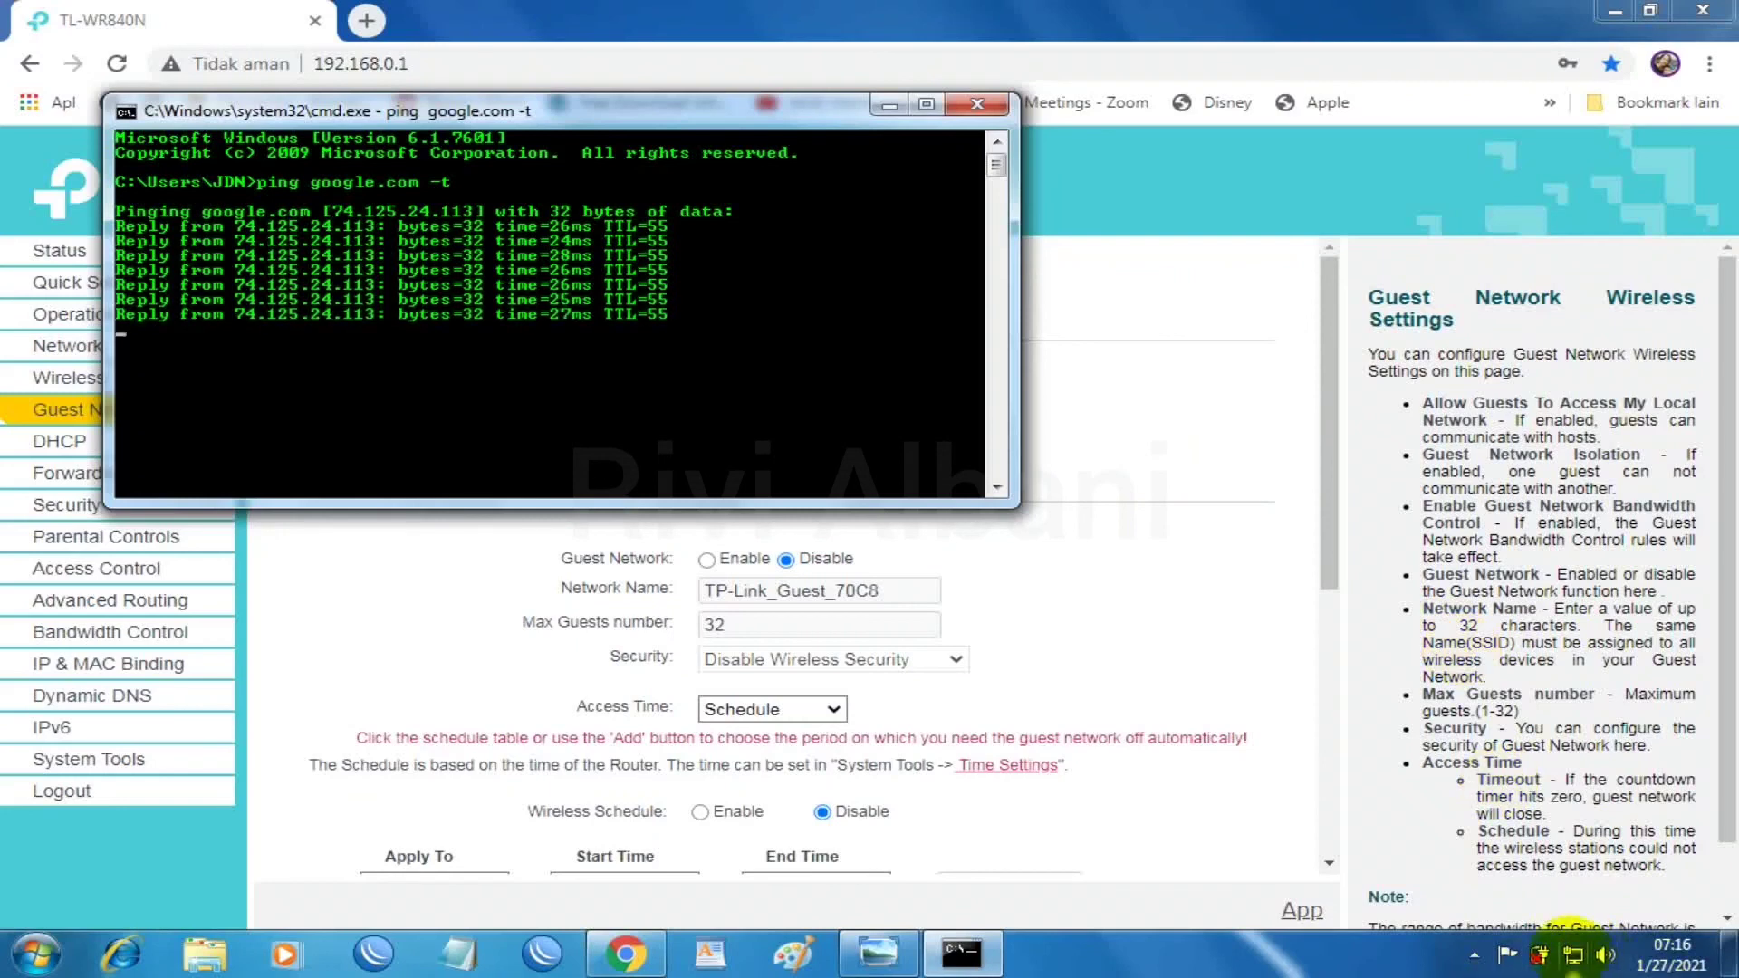
{"action": "mouse_move", "coordinate": [1573, 960]}
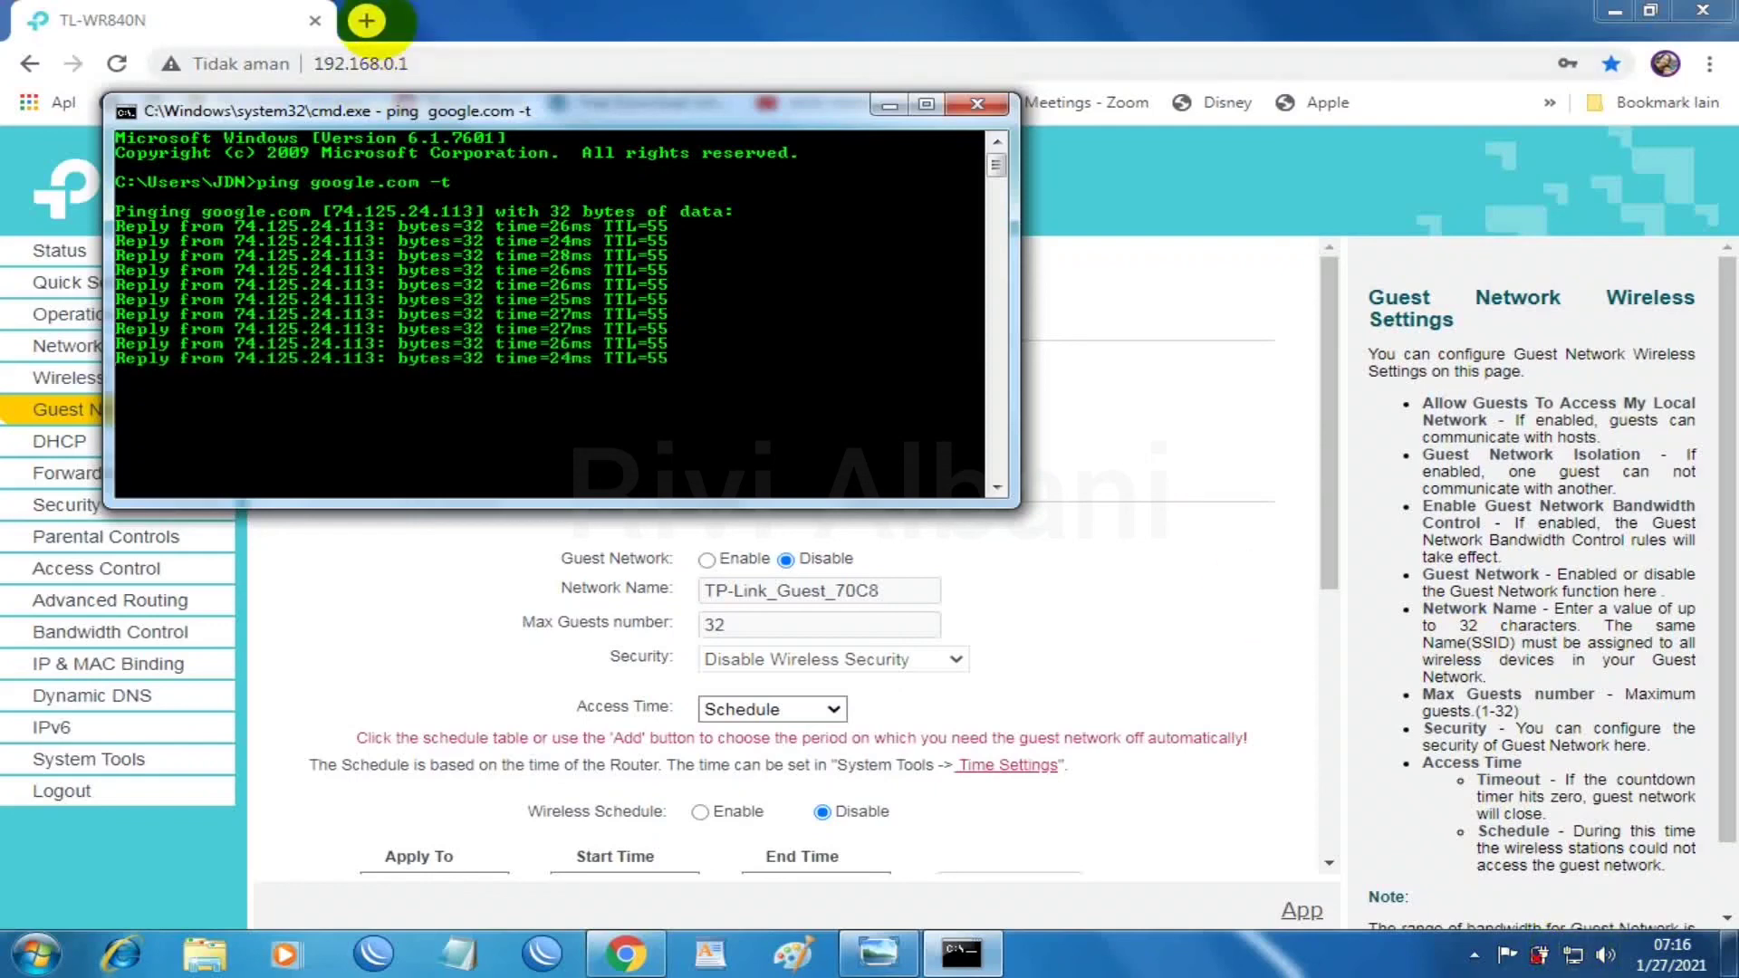
{"action": "left_click", "coordinate": [367, 20]}
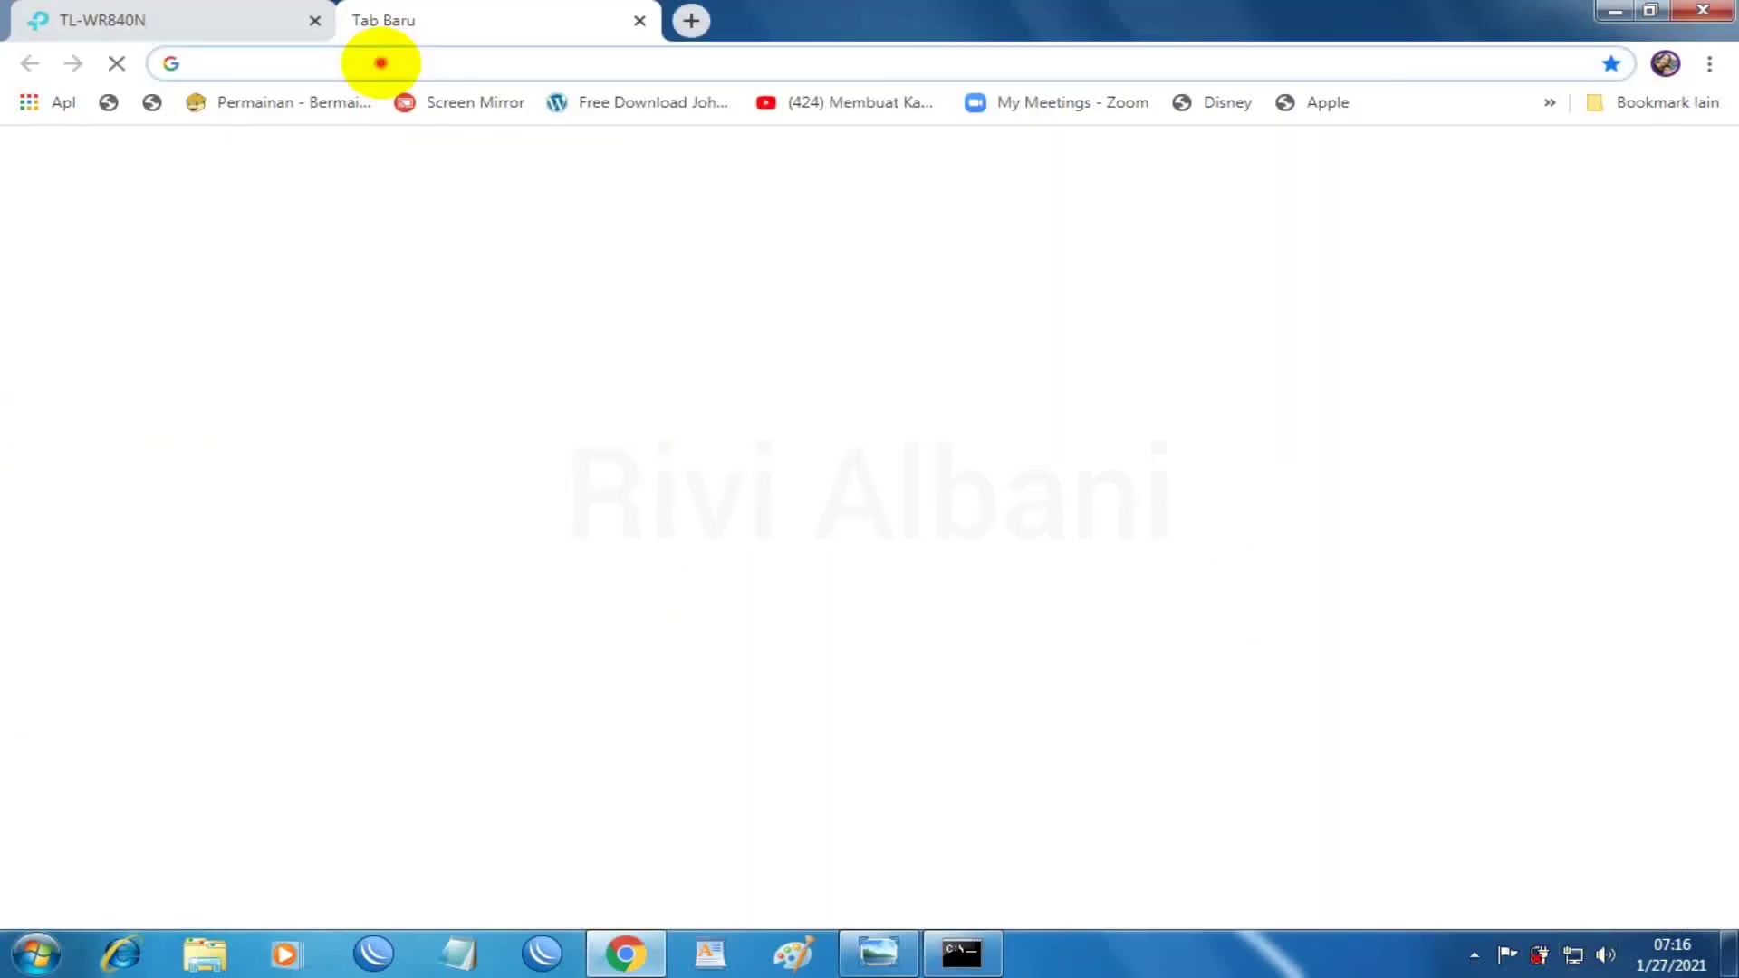
- Go to youtube.com, search 'youtube creator' and open the YouTube Creators channel
{"action": "type", "text": "youtube.com"}
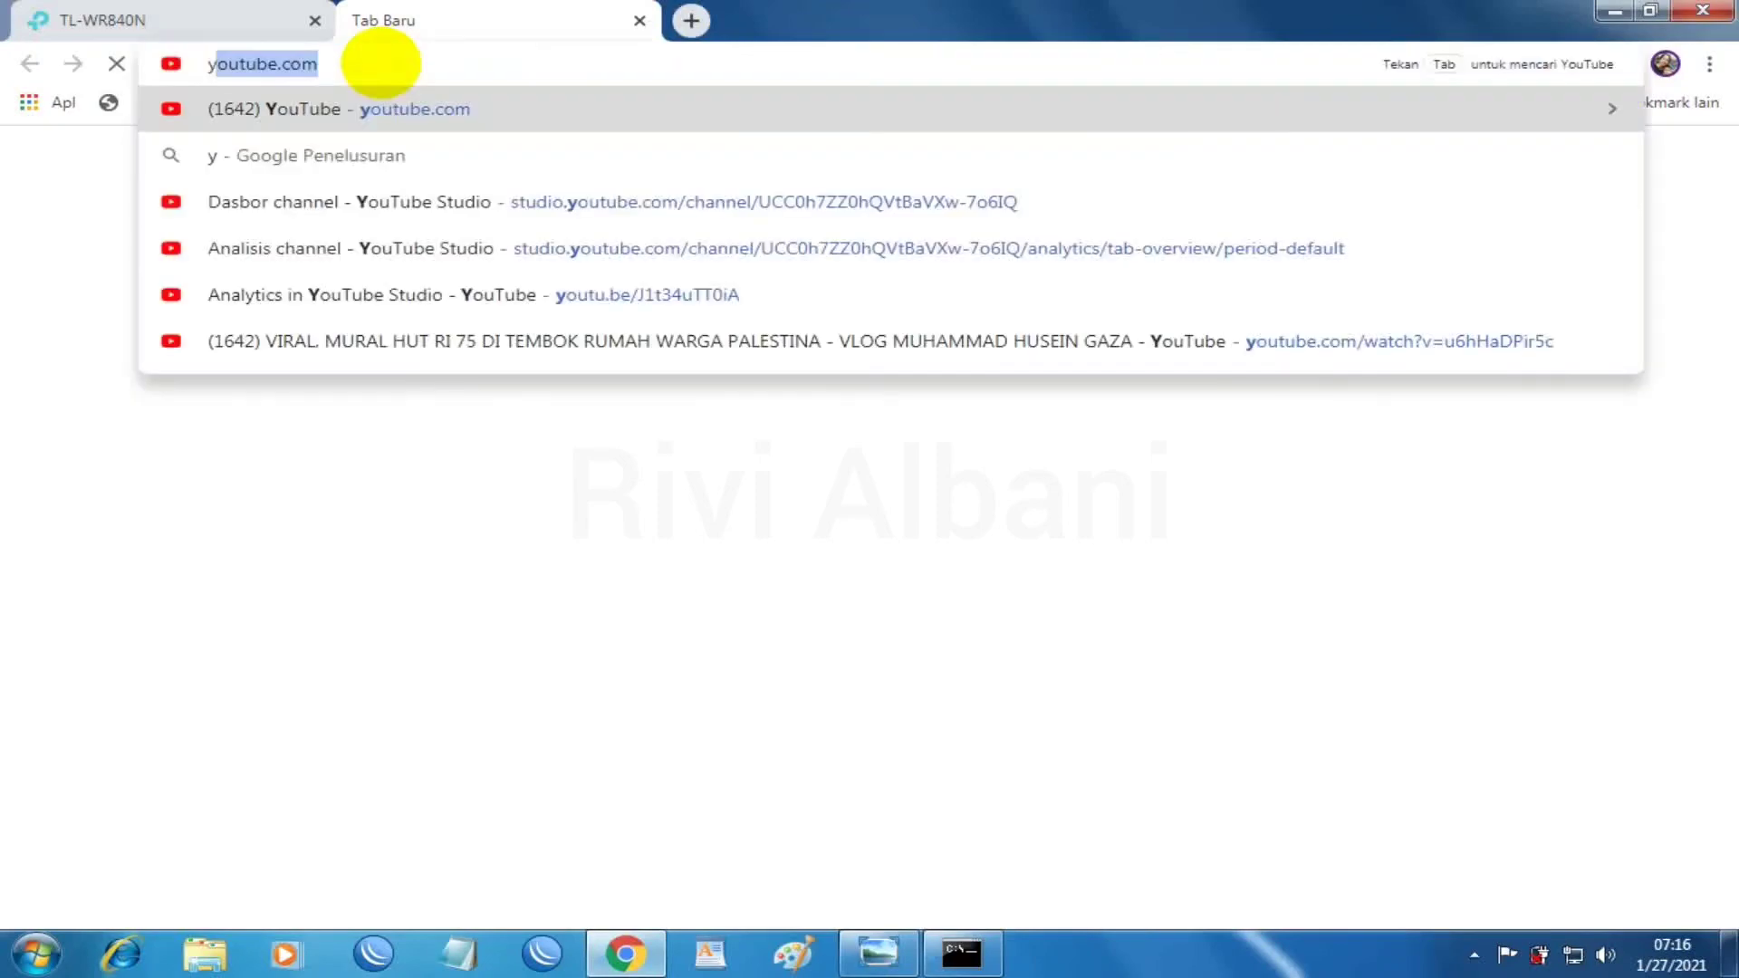
{"action": "key", "text": "Return"}
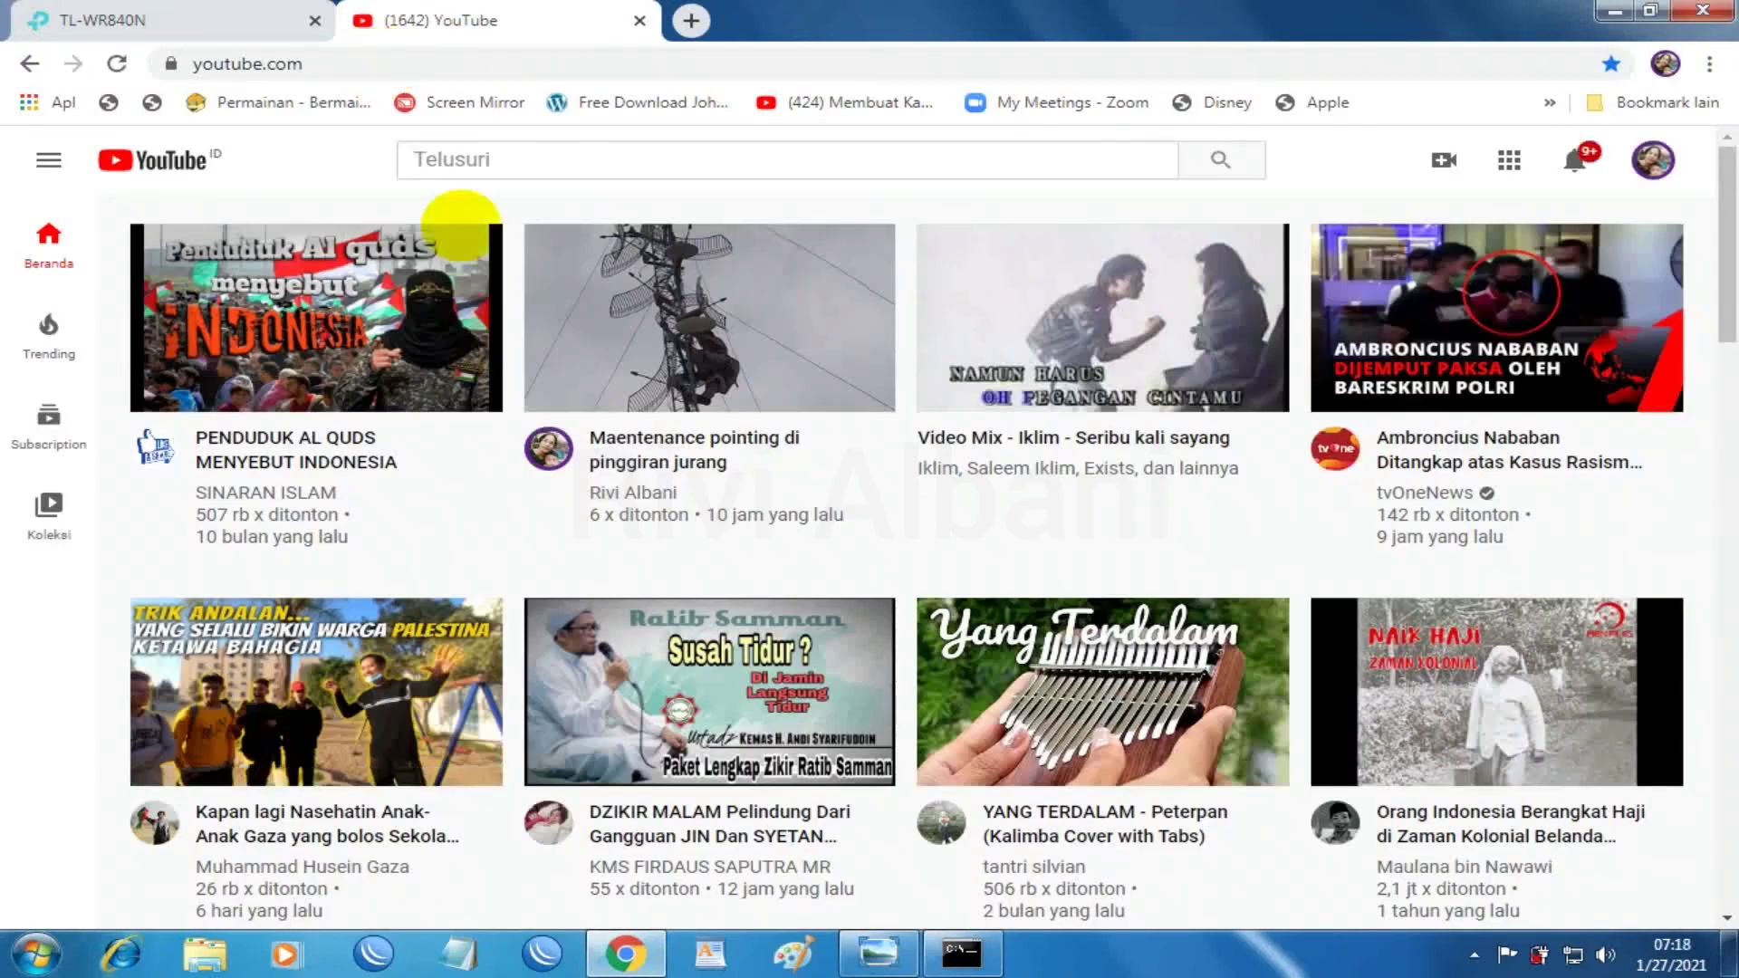
{"action": "left_click", "coordinate": [442, 159]}
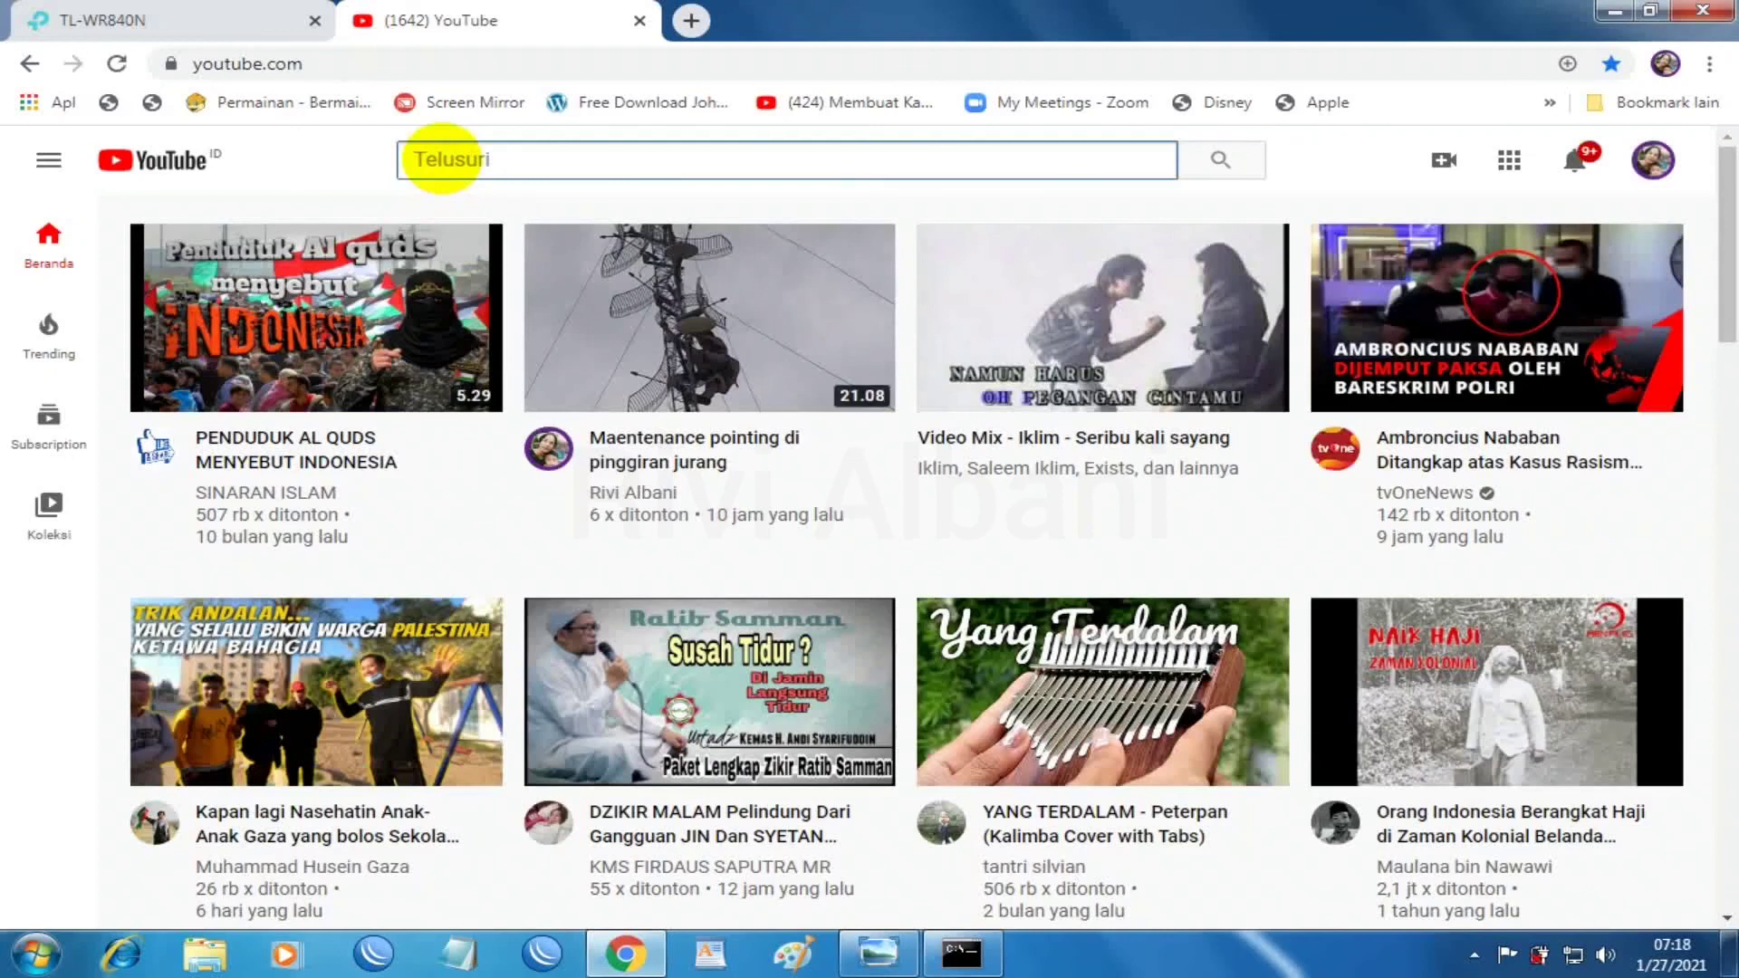
{"action": "type", "text": "youtu"}
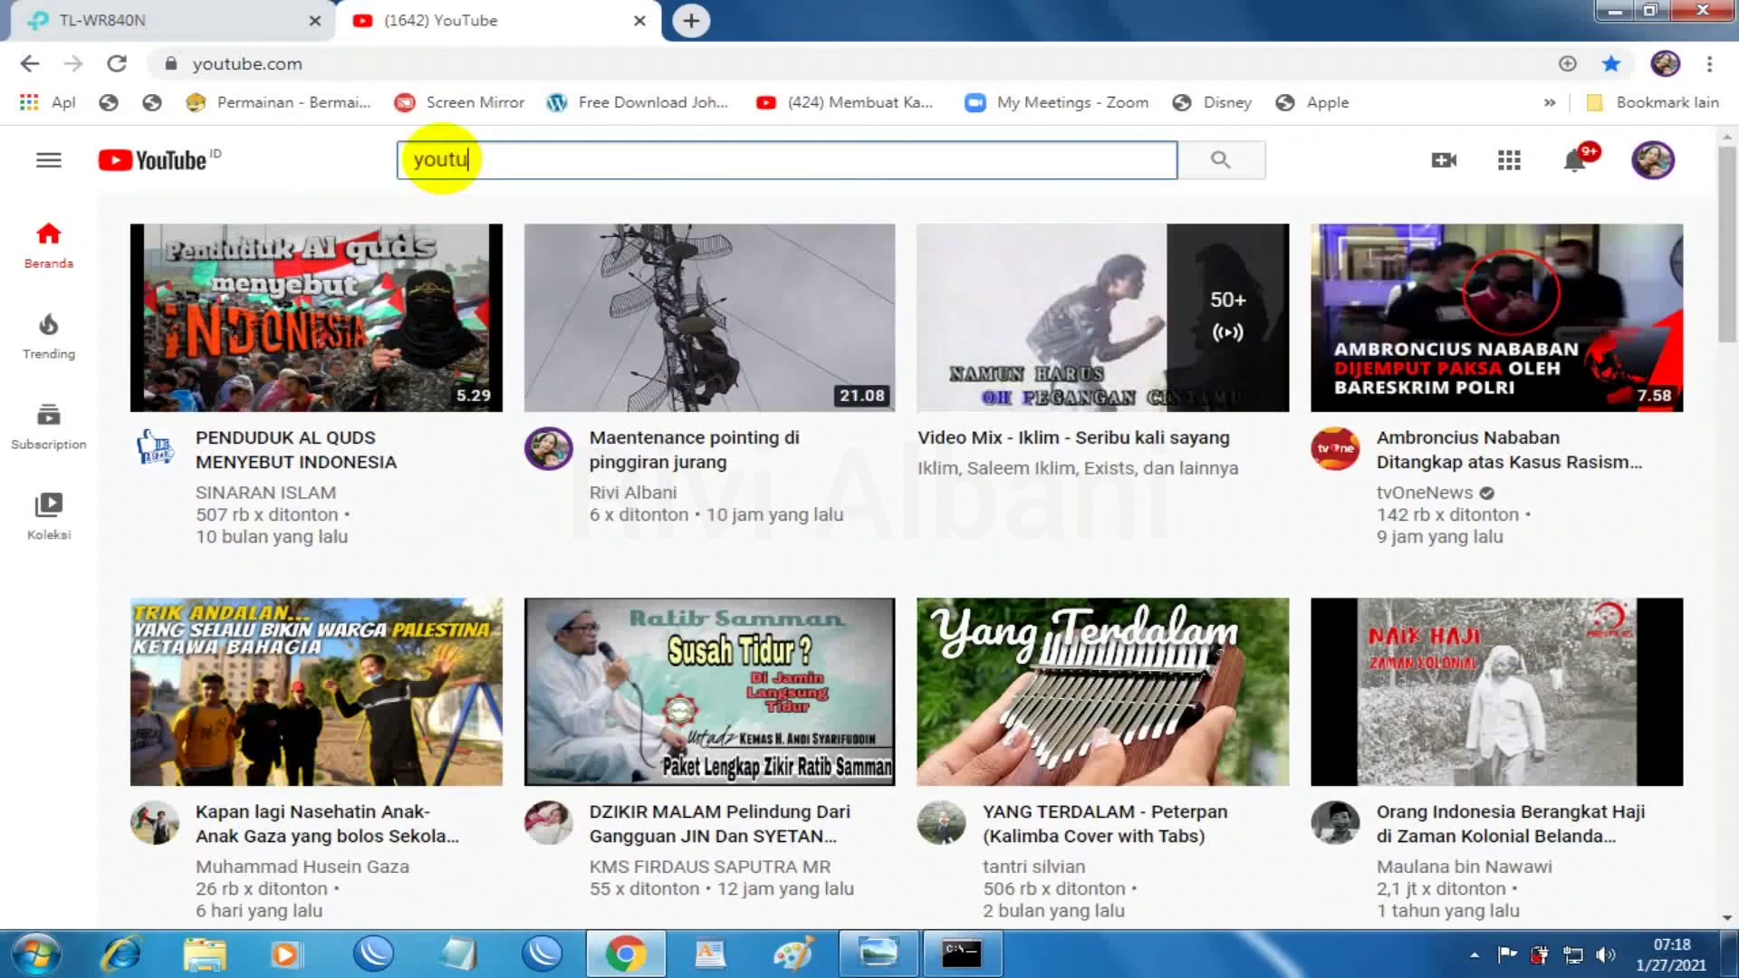
{"action": "type", "text": "be cre"}
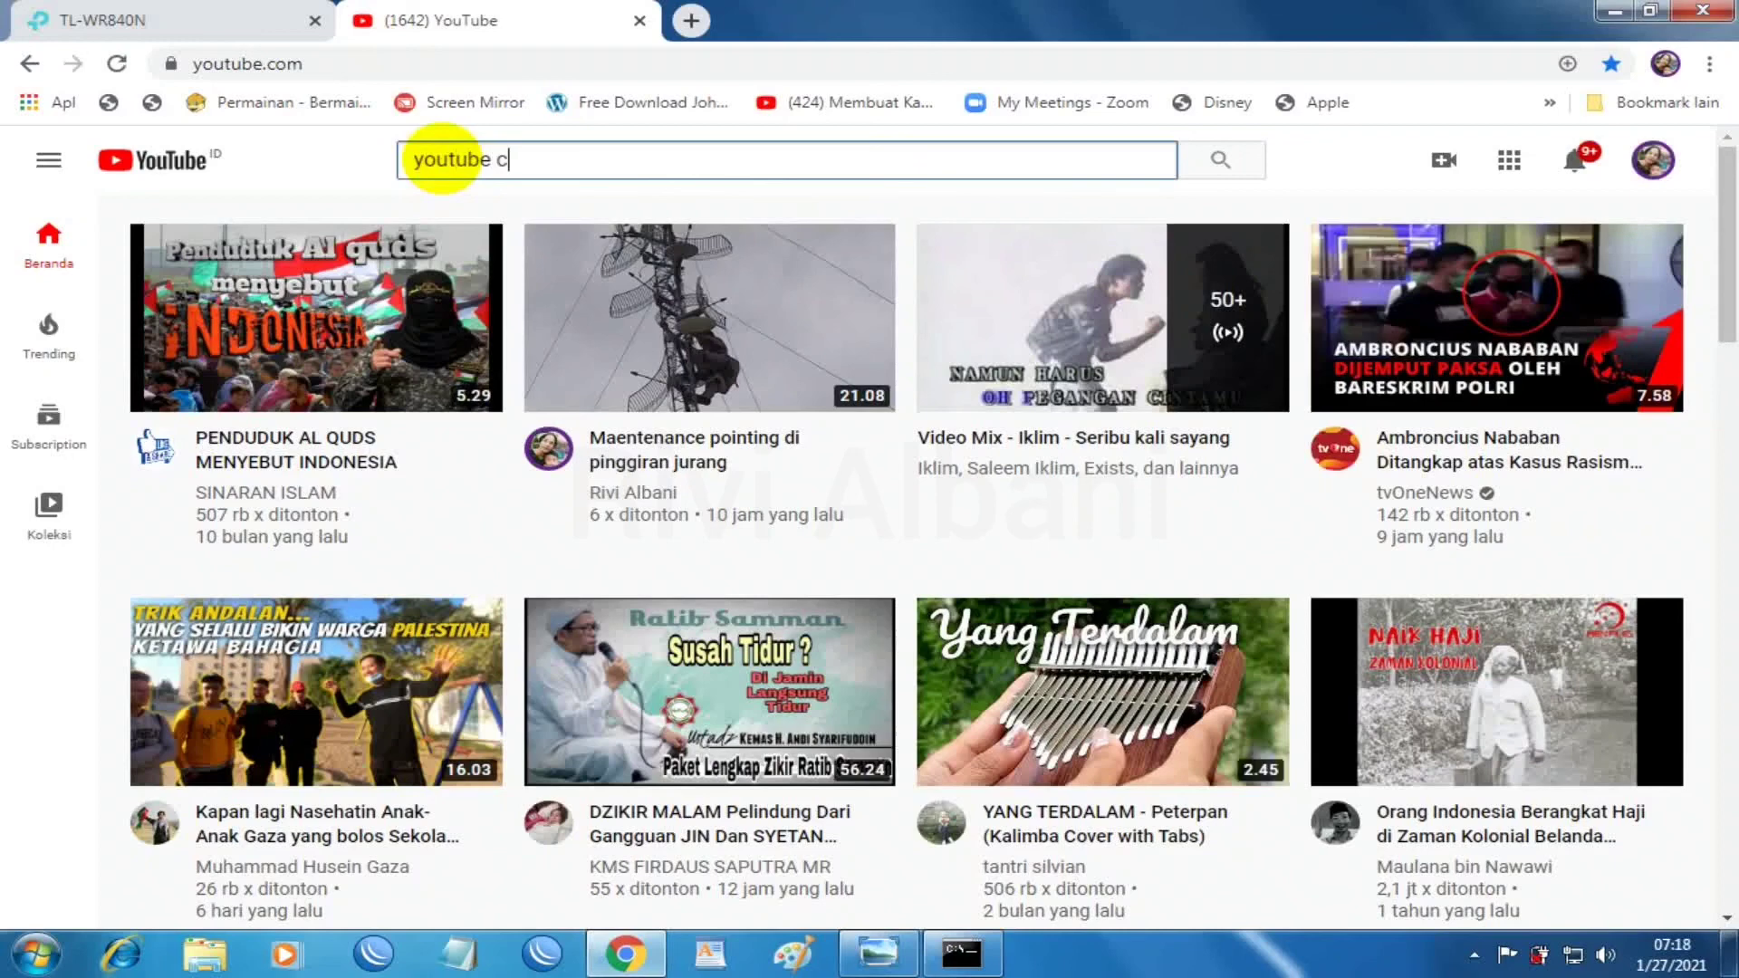
{"action": "type", "text": "ator"}
{"action": "key", "text": "Return"}
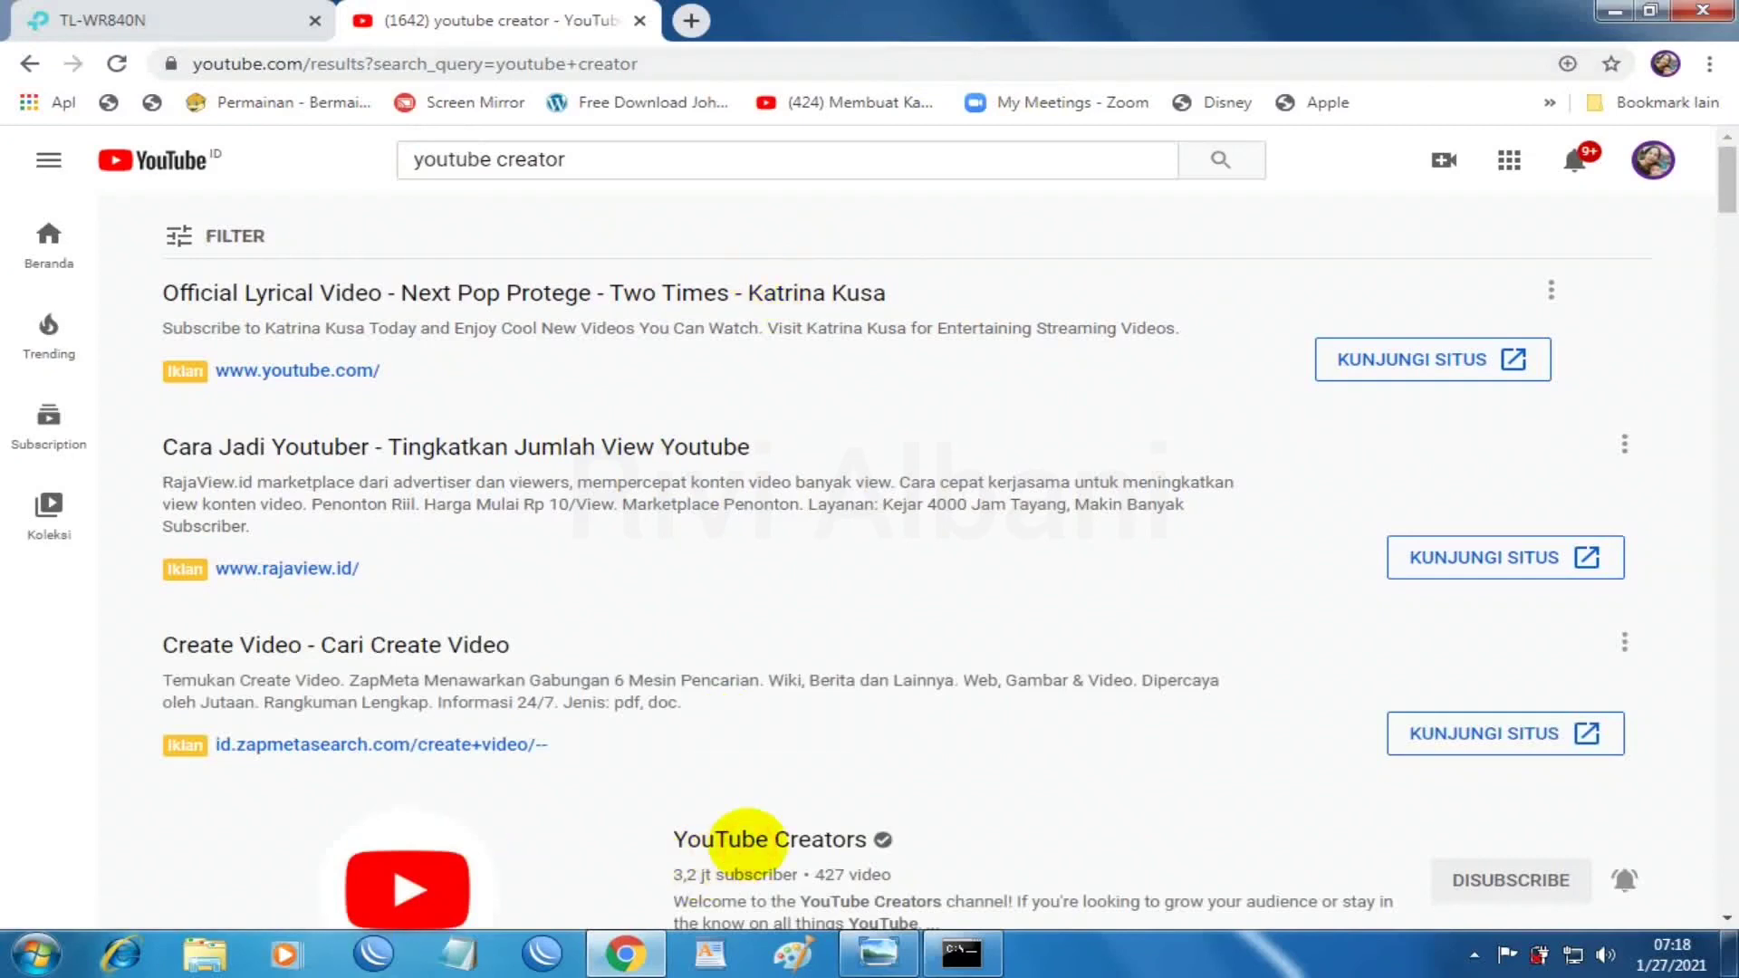
{"action": "left_click", "coordinate": [743, 840]}
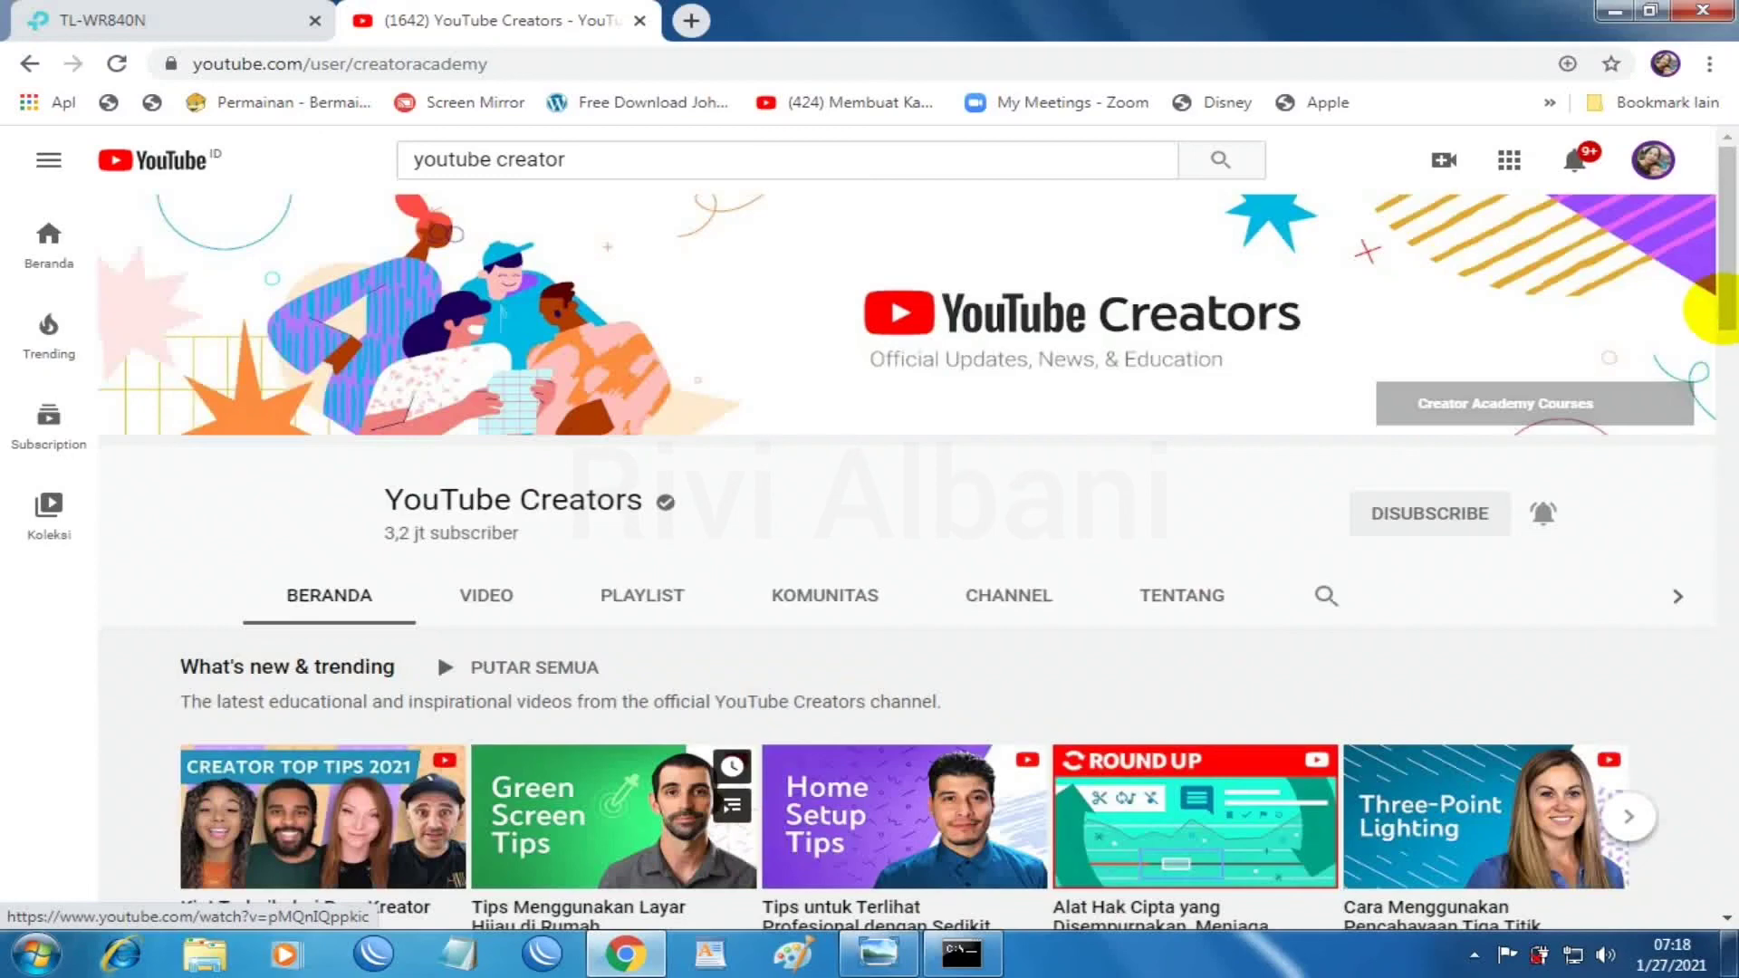
{"action": "scroll", "coordinate": [1716, 240], "scroll_direction": "down", "scroll_amount": 3}
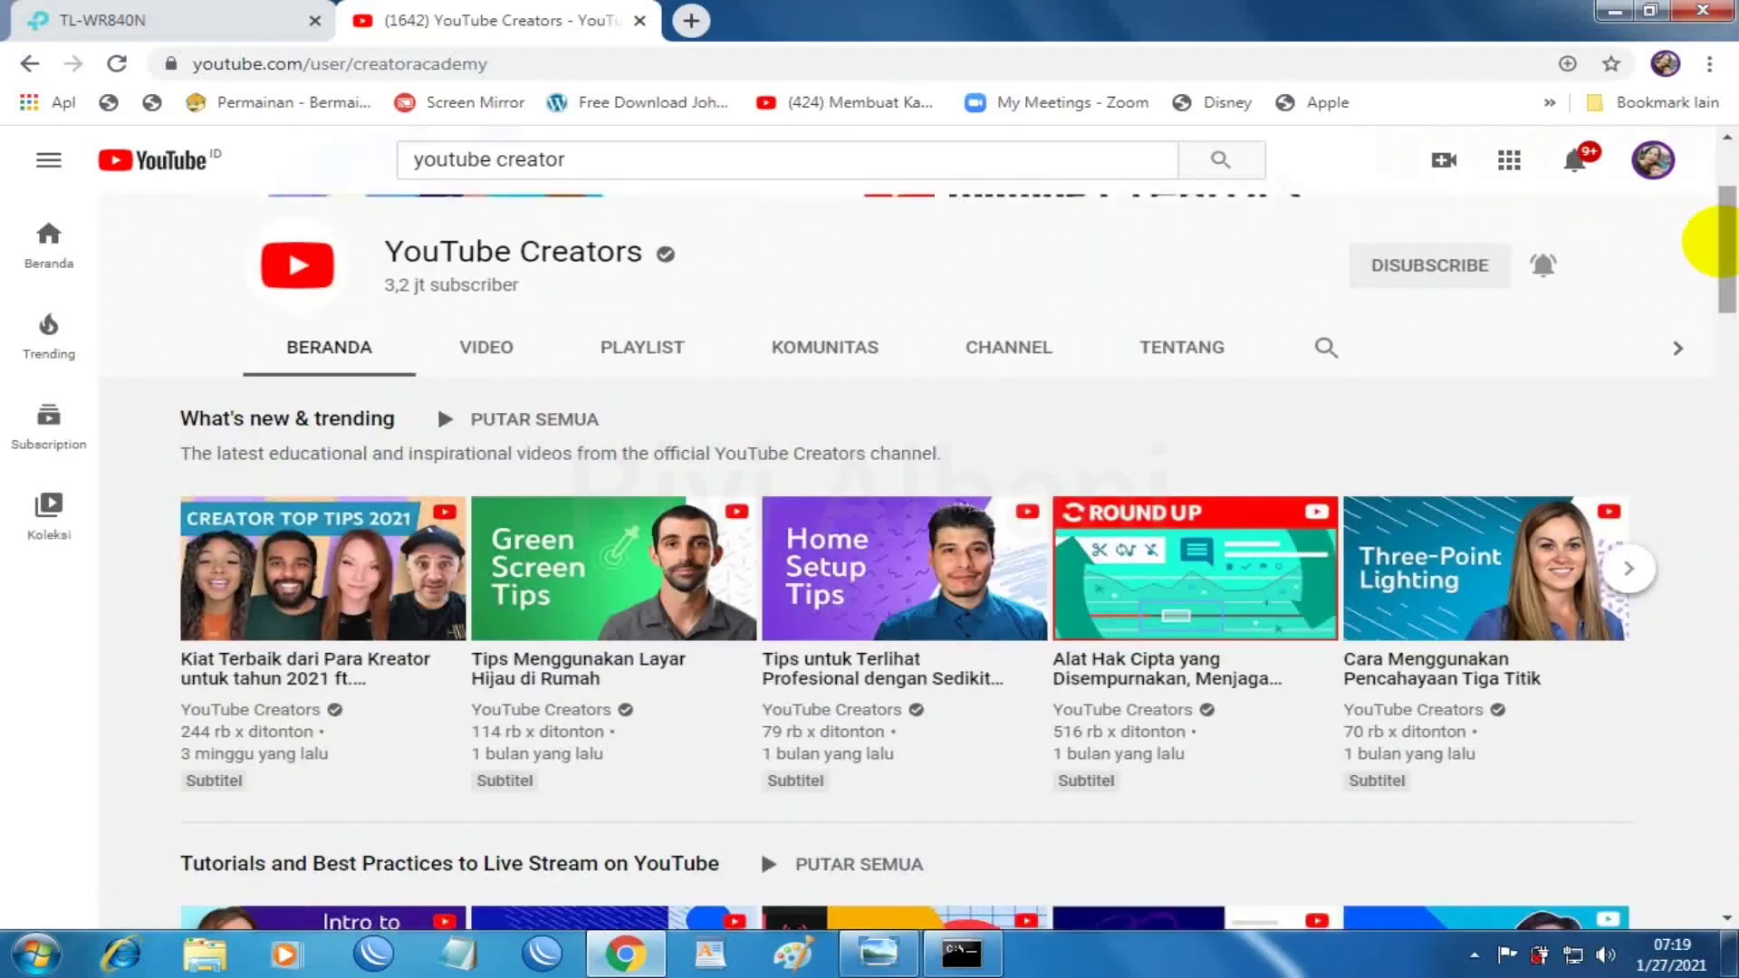